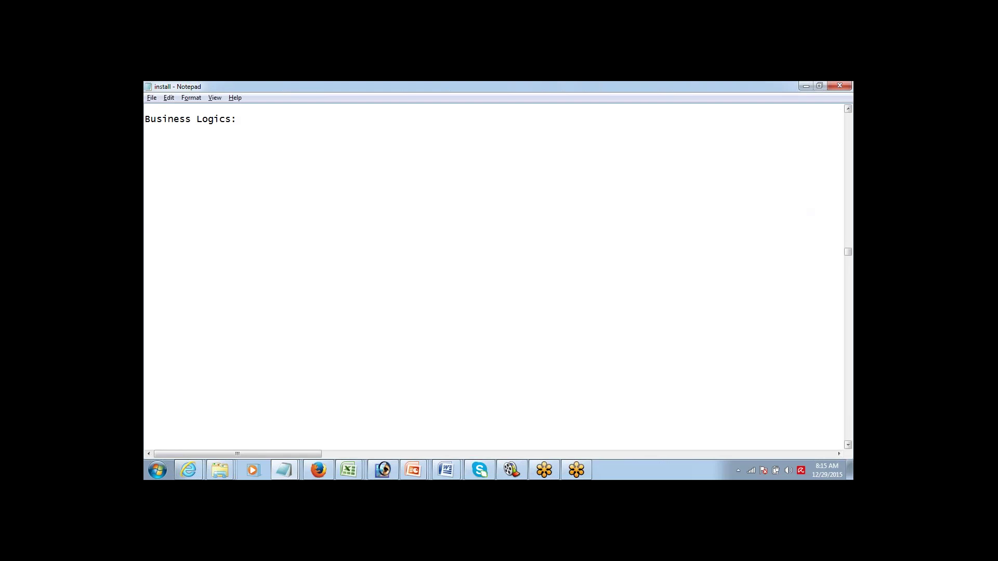
pyautogui.press('Return')
pyautogui.write('Price ')
pyautogui.write('Tax:')
pyautogui.press('Up')
pyautogui.hotkey('shift', 'End')
pyautogui.press('End')
pyautogui.write('10%  of Price')
pyautogui.hotkey('ctrl', 'shift', 'Left')
pyautogui.hotkey('ctrl', 'shift', 'Left')
pyautogui.hotkey('ctrl', 'shift', 'Left')
pyautogui.hotkey('ctrl', 'shift', 'Left')
pyautogui.hotkey('ctrl', 'shift', 'Left')
pyautogui.hotkey('shift', 'Up')
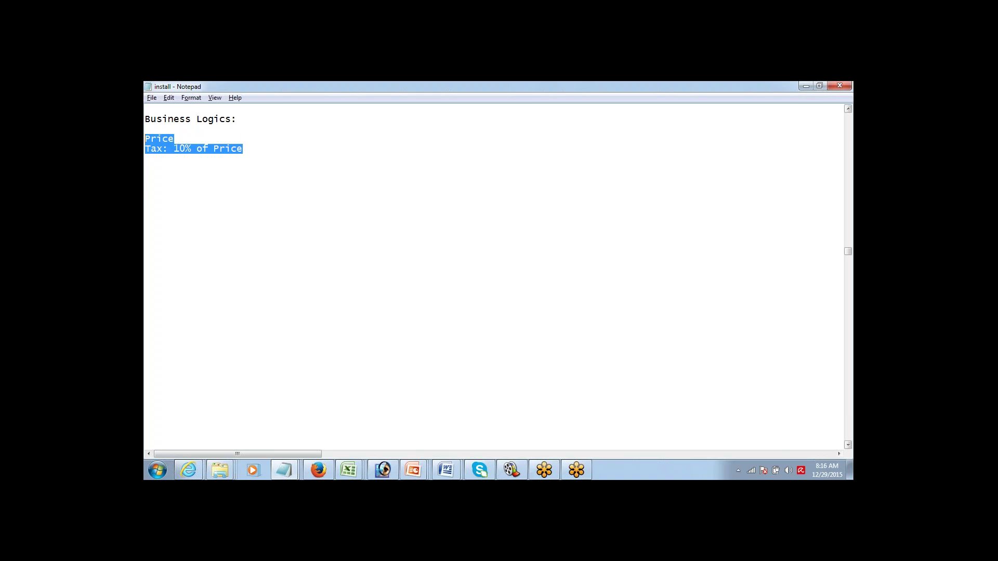
pyautogui.press('Delete')
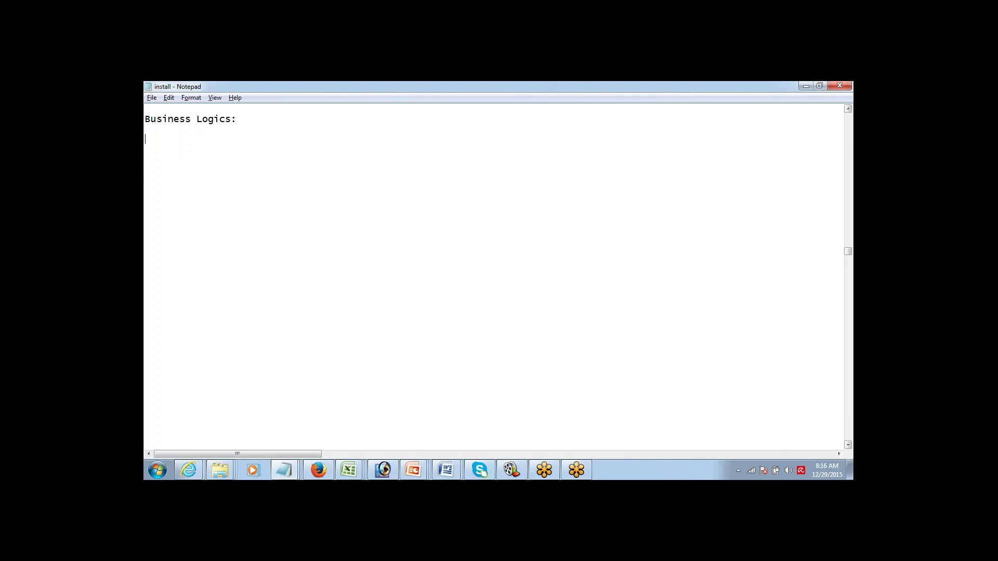
# Start a numbered list under the Business Logics heading with "1> Formulas" and "2> Validation Rules".
pyautogui.write('1')
pyautogui.write('>')
pyautogui.write(' FOrmuk')
pyautogui.press('BackSpace')
pyautogui.press('BackSpace')
pyautogui.press('BackSpace')
pyautogui.press('BackSpace')
pyautogui.press('BackSpace')
pyautogui.write('ormulas')
pyautogui.press('Return')
pyautogui.write('2> Validation Ru')
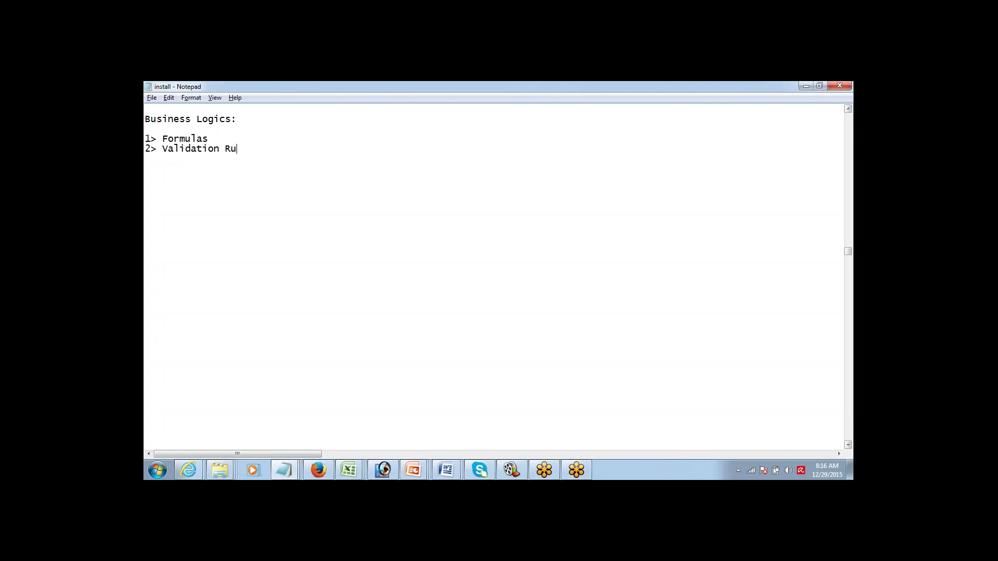
pyautogui.write('les')
# Add the list entries "3> Workflow RUle" and "4> Approval Process:" below Validation Rules.
pyautogui.press('Return')
pyautogui.write('3>')
pyautogui.write('Workflow RUle')
pyautogui.press('Return')
pyautogui.write('4> ')
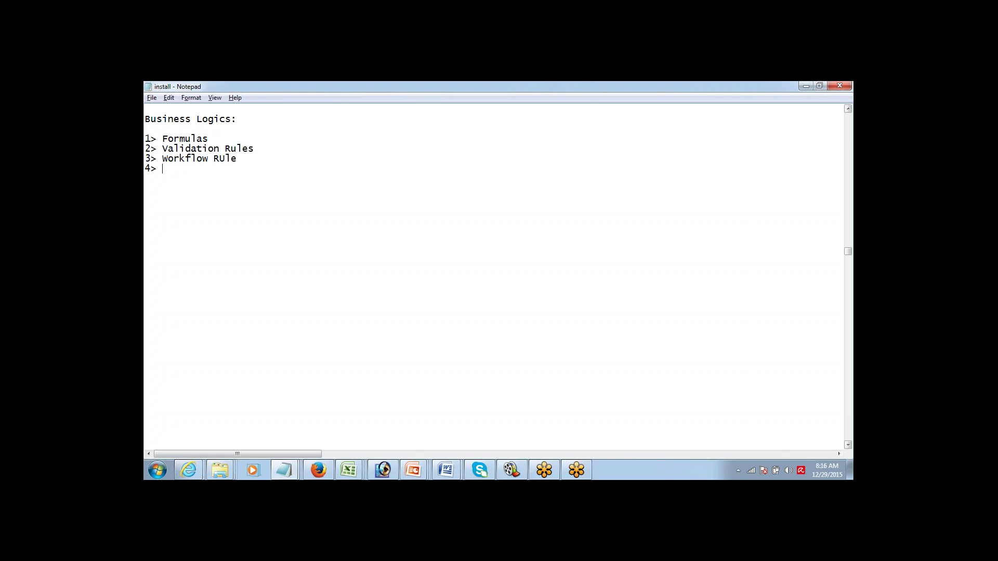
pyautogui.write('Approval Process')
pyautogui.press('Up')
pyautogui.press('Up')
pyautogui.moveTo(146, 138); pyautogui.dragTo(146, 178)
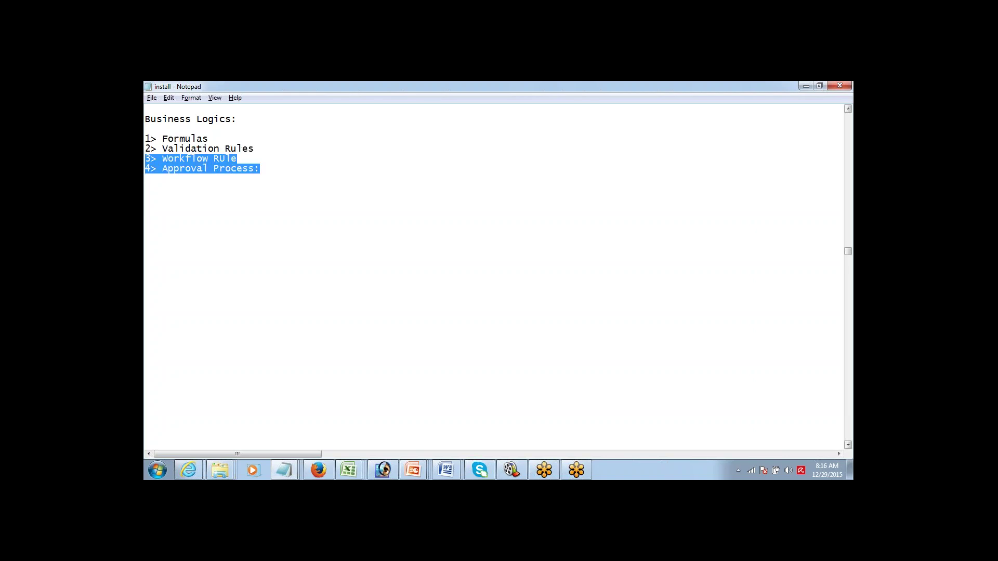
pyautogui.click(146, 178)
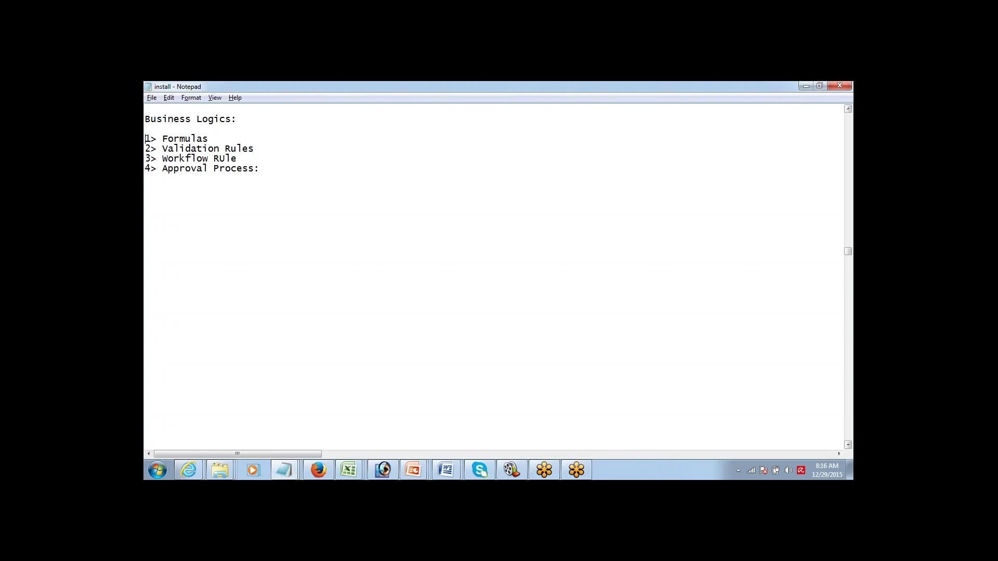
pyautogui.moveTo(146, 139)
pyautogui.mouseDown()
pyautogui.moveTo(146, 169)
pyautogui.moveTo(146, 138)
pyautogui.moveTo(146, 159)
pyautogui.mouseUp()
pyautogui.click(146, 149)
# Below the list, write the section heading "1> Formula:" and the indented line "Formula Field Type: Read-Only".
pyautogui.press('Return')
pyautogui.write('1> For')
pyautogui.write('mula')
pyautogui.write('Formula F')
pyautogui.write('ield Ty')
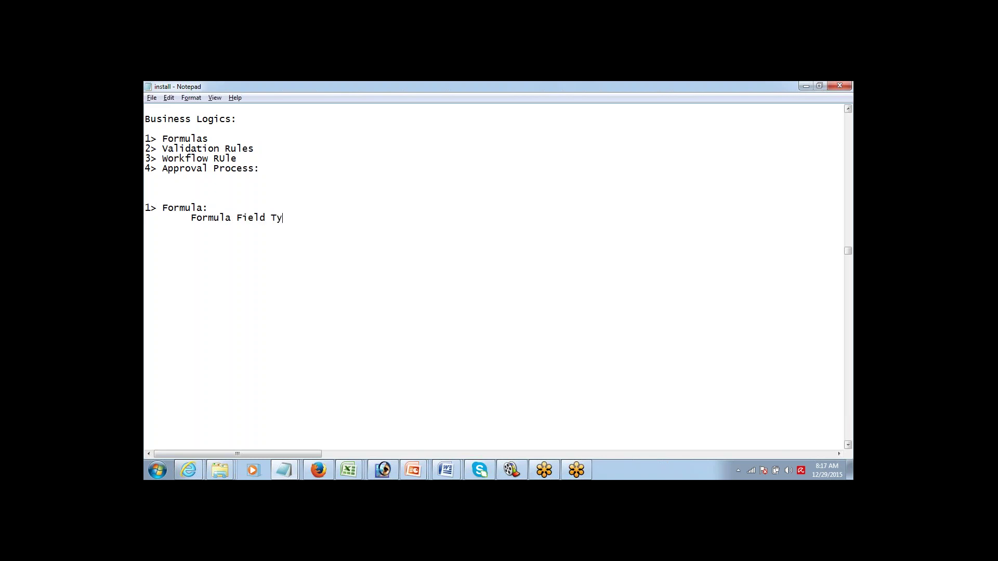
pyautogui.write('pe:')
pyautogui.write('Read-Only')
# Leave blank lines under the Formula Field Type note and add the indented lines Price, Tax and Discount.
pyautogui.press('Return')
pyautogui.press('Return')
pyautogui.press('Return')
pyautogui.press('Tab')
pyautogui.write('Price \t')
pyautogui.write('Tax \t')
pyautogui.write('Discount')
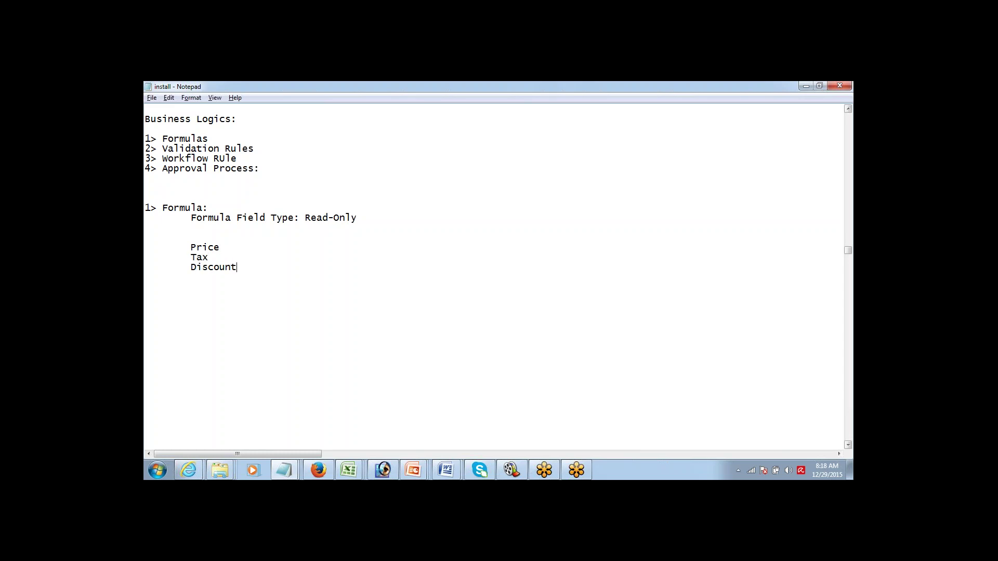
# Put colons after Price, Tax and Discount and complete the Tax line with "10% of Price(".
pyautogui.click(220, 247)
pyautogui.press('Down')
pyautogui.press('Up')
pyautogui.press('Down')
pyautogui.press('Up')
pyautogui.hotkey('shift', 'End')
pyautogui.press('Right')
pyautogui.write('10% of Price(')
# Highlight the text of the whole Tax line.
pyautogui.hotkey('shift', 'Left')
pyautogui.hotkey('shift', 'Left')
pyautogui.hotkey('shift', 'Left')
pyautogui.hotkey('shift', 'Left')
pyautogui.hotkey('shift', 'Left')
pyautogui.hotkey('shift', 'Left')
pyautogui.hotkey('shift', 'Left')
pyautogui.hotkey('shift', 'Left')
pyautogui.hotkey('shift', 'Left')
pyautogui.hotkey('shift', 'Left')
pyautogui.hotkey('shift', 'Left')
pyautogui.hotkey('shift', 'Left')
pyautogui.hotkey('shift', 'Left')
pyautogui.hotkey('shift', 'Left')
pyautogui.hotkey('shift', 'Left')
pyautogui.hotkey('shift', 'Left')
pyautogui.hotkey('shift', 'Left')
pyautogui.hotkey('shift', 'Left')
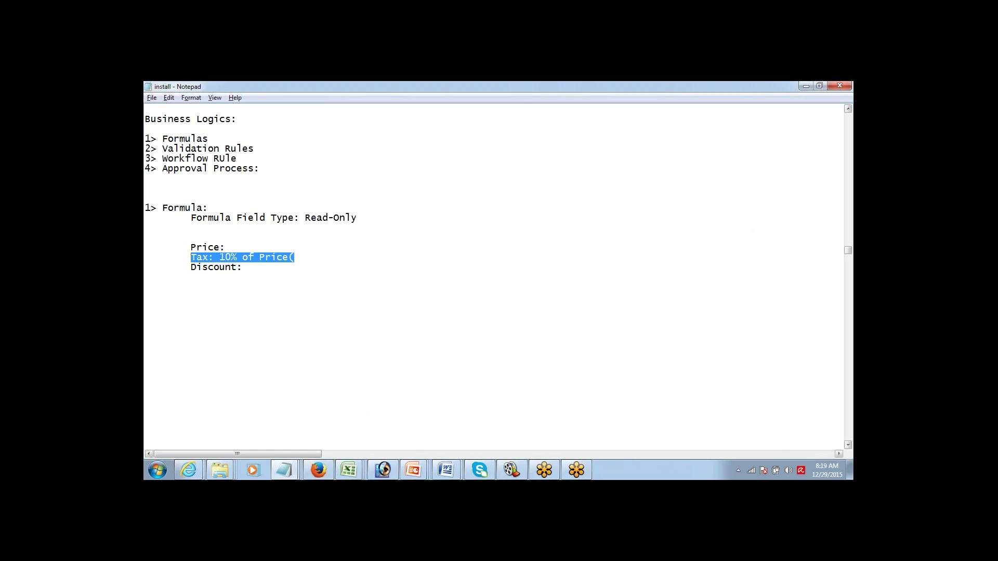
# Switch to the Salesforce page editor in Firefox and log out of the current account.
pyautogui.moveTo(318, 470)
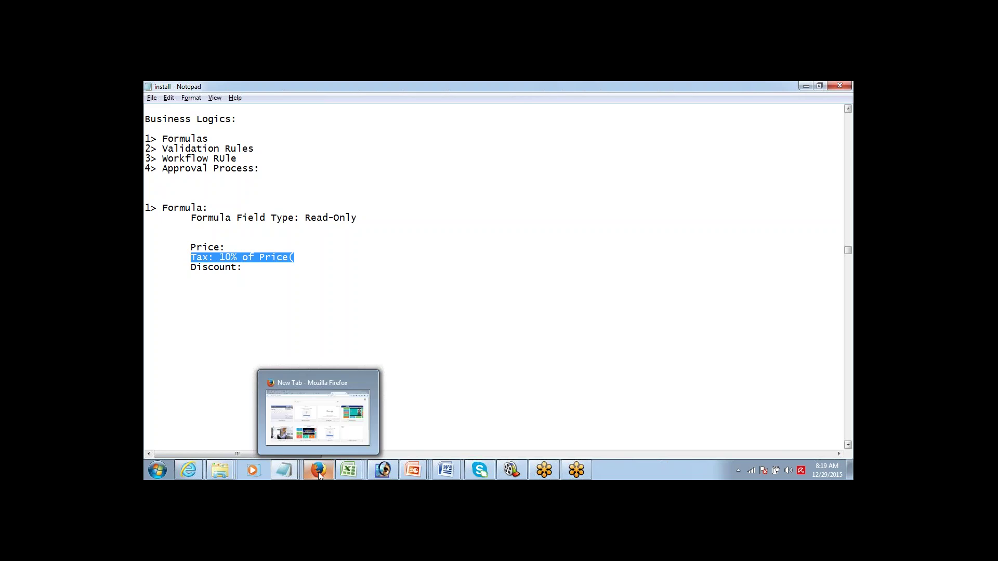
pyautogui.click(331, 418)
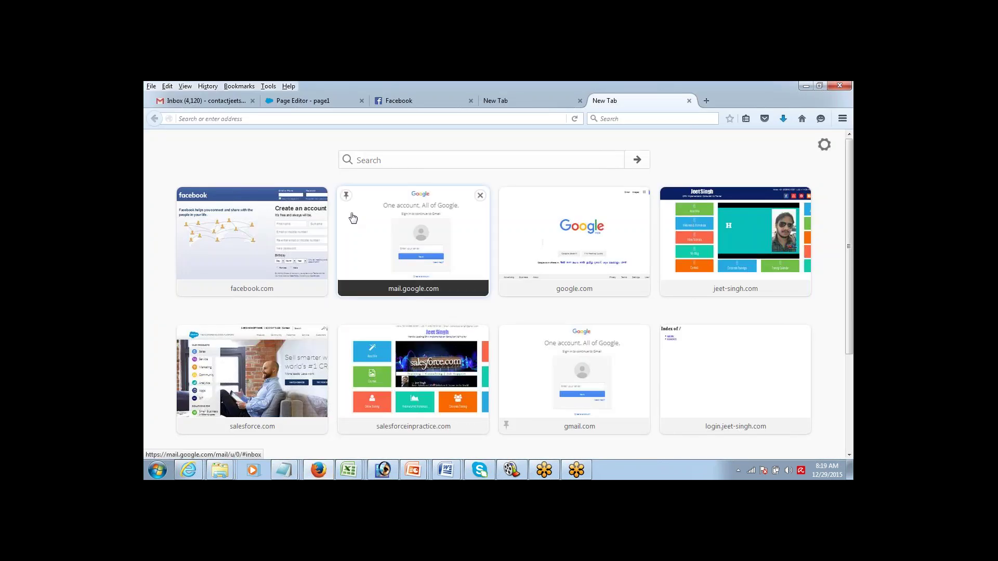
pyautogui.click(324, 104)
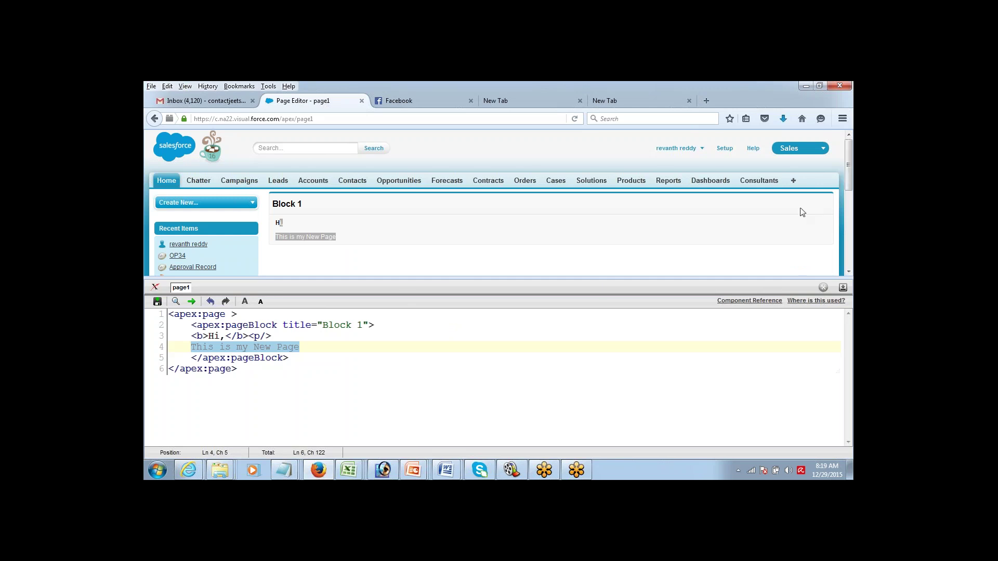
pyautogui.click(676, 148)
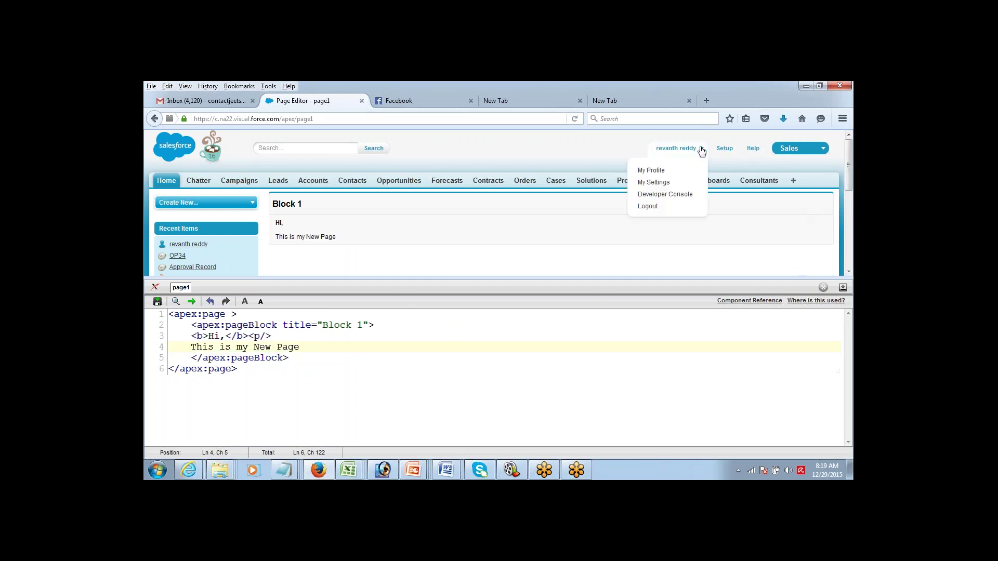
pyautogui.click(648, 206)
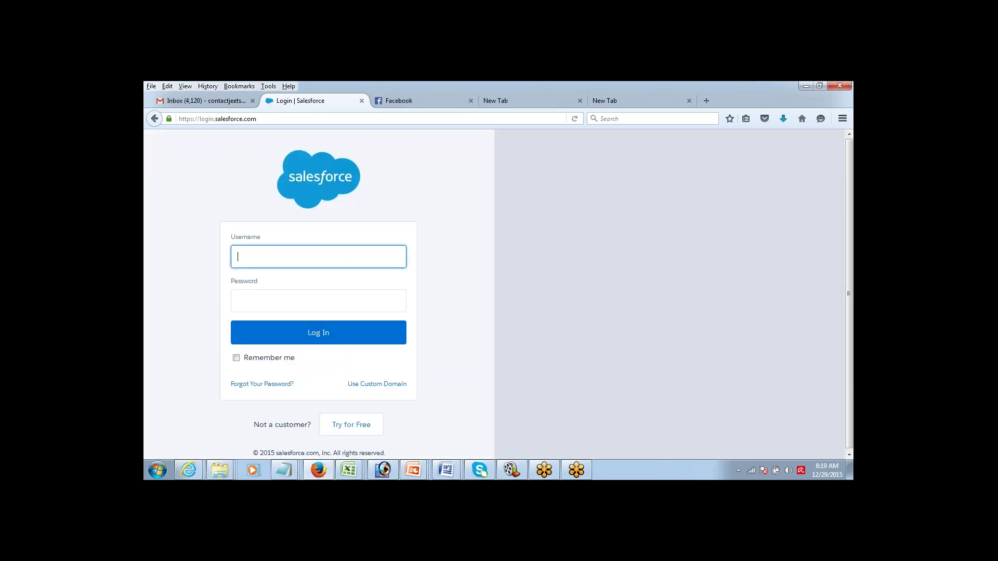
# Log in to Salesforce with the other account's saved username and its account password.
pyautogui.write('j')
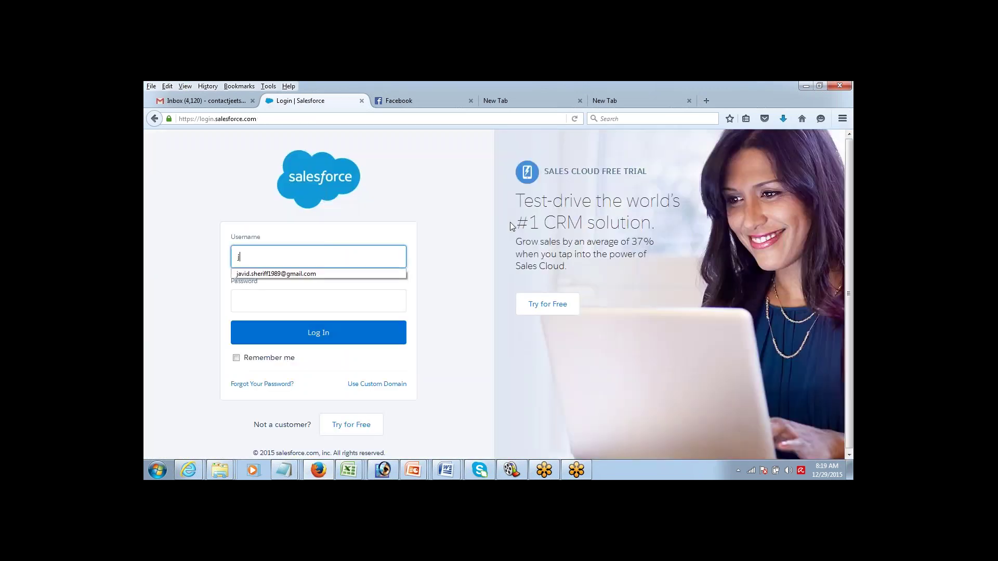
pyautogui.press('Down')
pyautogui.press('Return')
pyautogui.press('Tab')
pyautogui.press('Return')
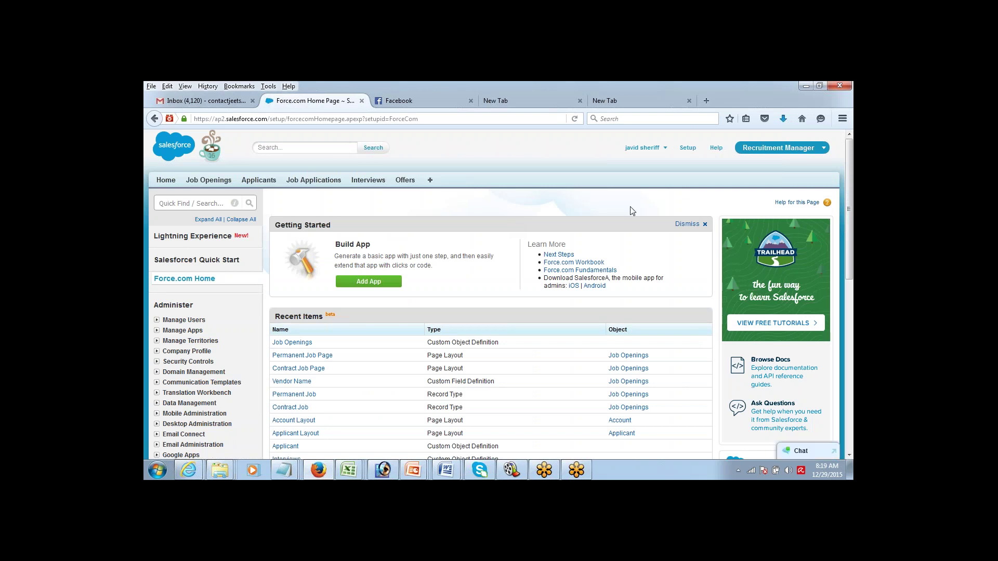
# Open the list of custom objects from the Create section of the Build setup.
pyautogui.moveTo(849, 156)
pyautogui.mouseDown()
pyautogui.moveTo(847, 192)
pyautogui.moveTo(850, 155)
pyautogui.mouseUp()
pyautogui.moveTo(851, 182); pyautogui.dragTo(776, 266)
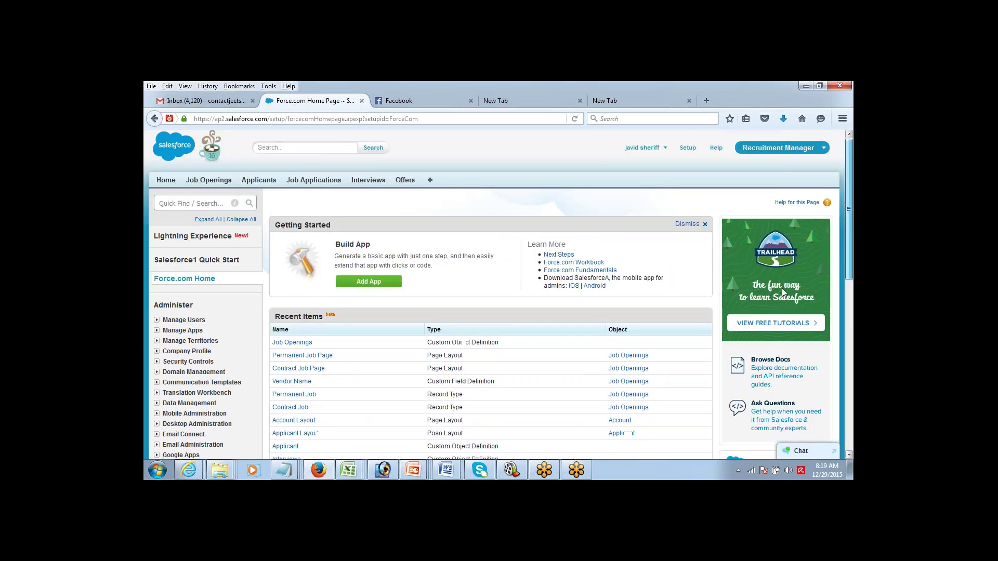
pyautogui.scroll(-5, 777, 305)
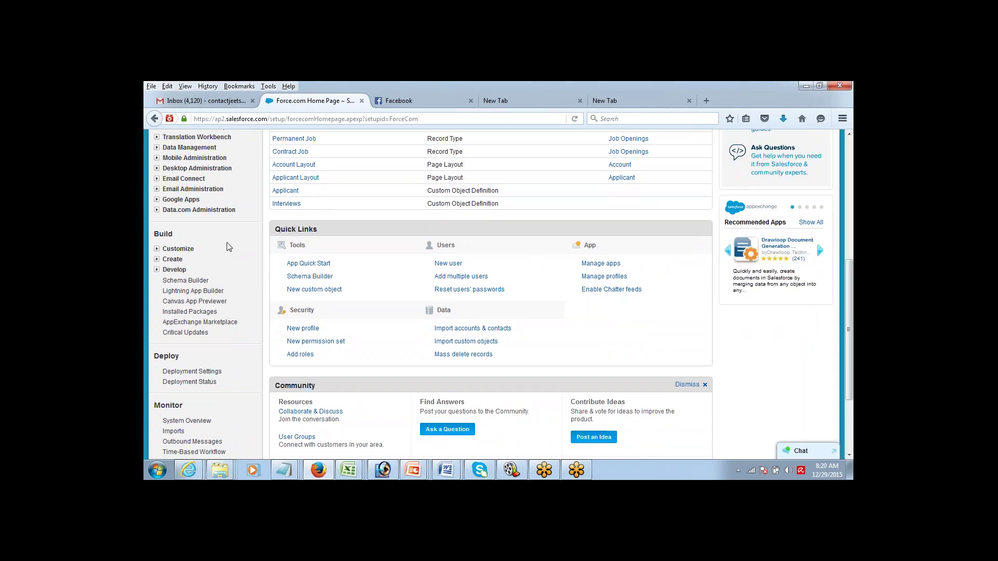
pyautogui.click(156, 259)
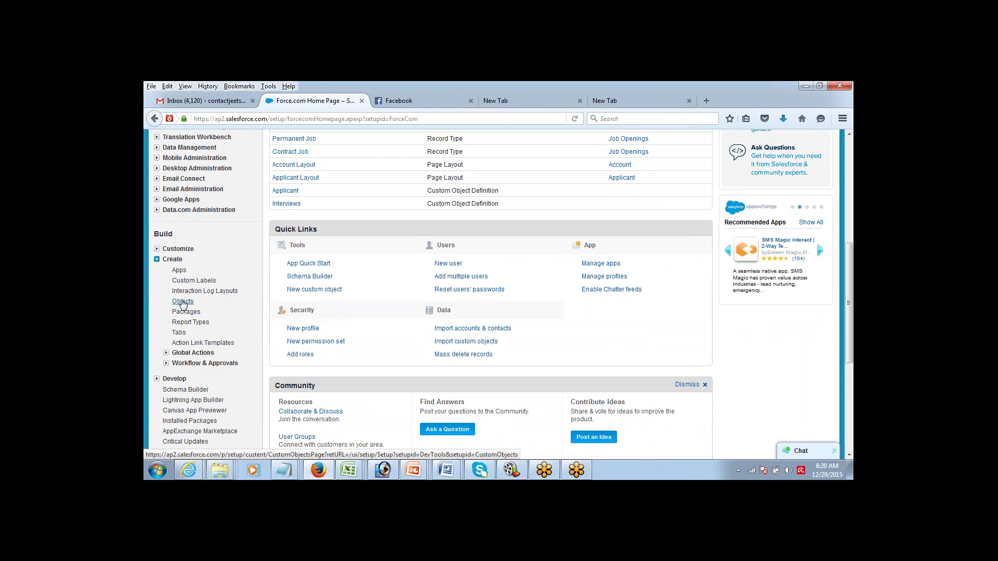
pyautogui.click(183, 302)
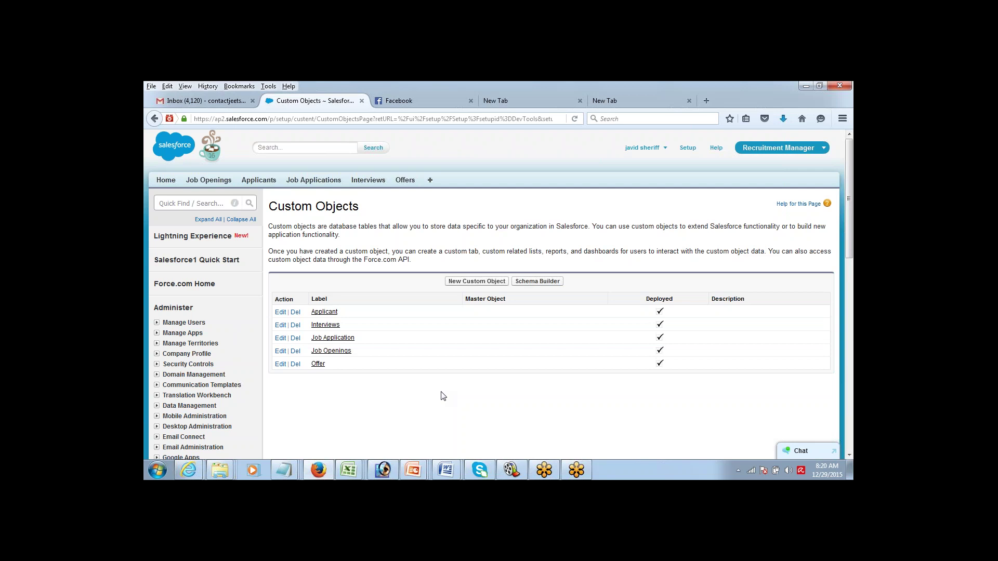
# Examine the fields of the Job Application object and return to the custom objects list.
pyautogui.click(332, 339)
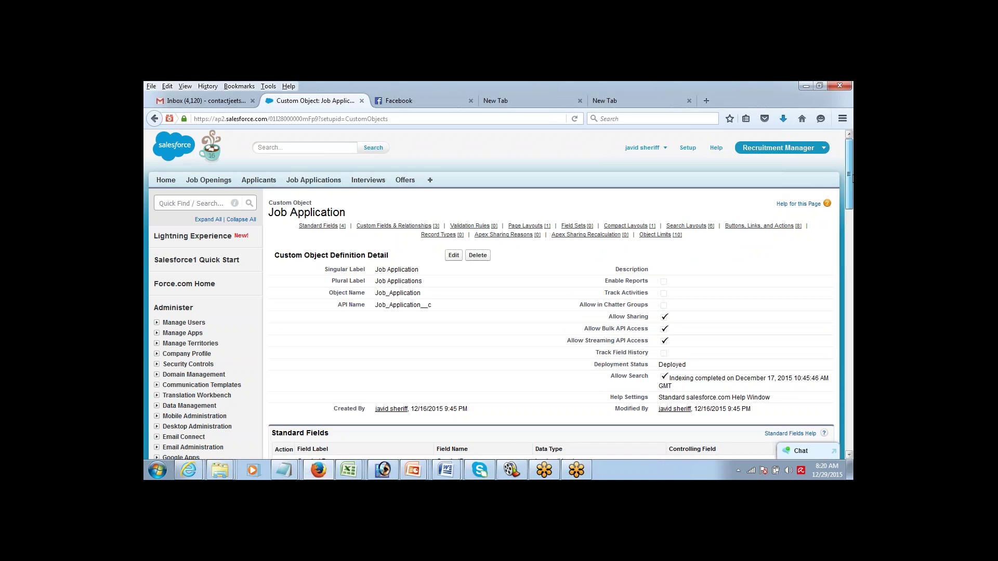
pyautogui.scroll(-5, 830, 229)
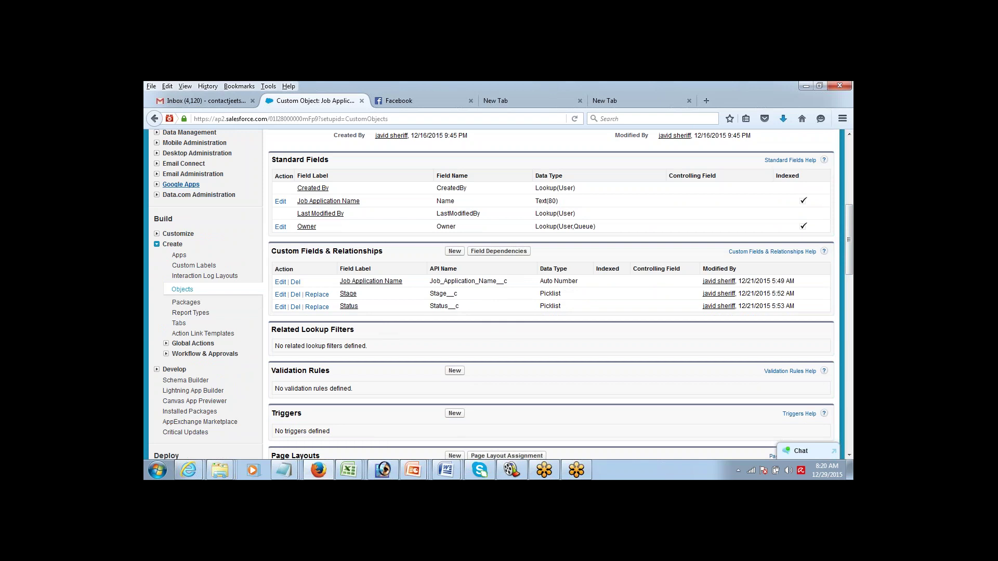
pyautogui.click(152, 122)
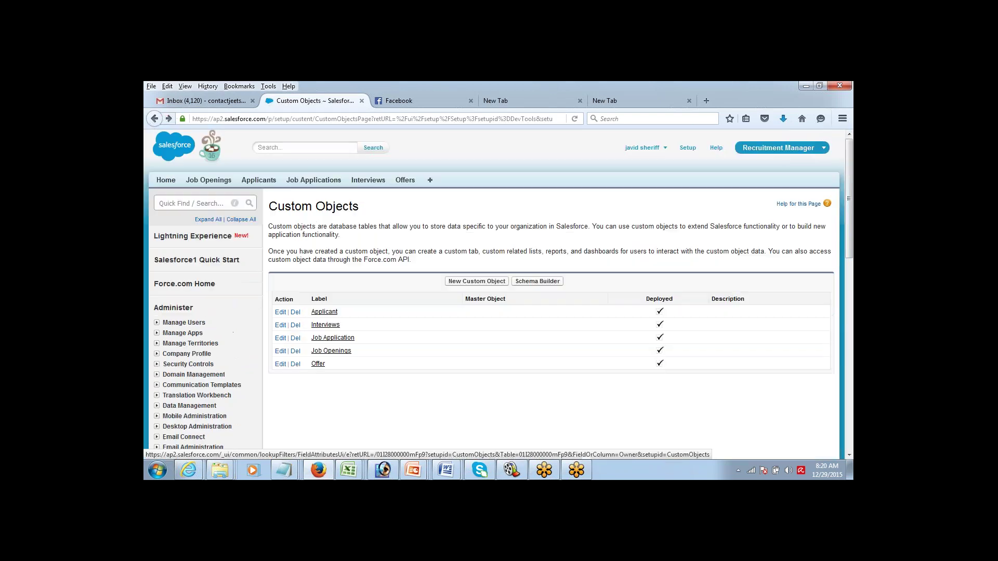
# Open the Job Openings object and start a new custom field with the Formula data type.
pyautogui.click(331, 351)
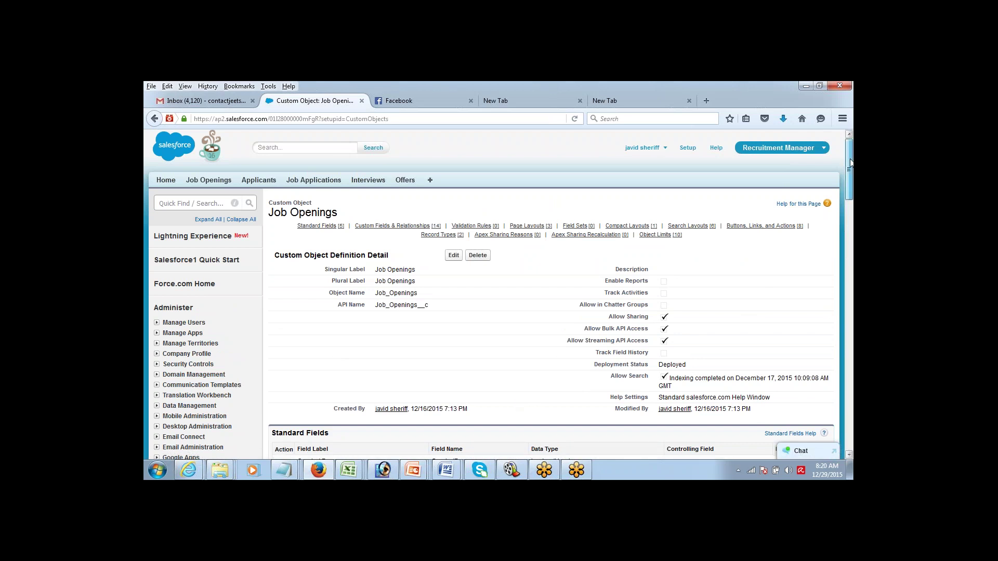
pyautogui.moveTo(850, 163); pyautogui.dragTo(822, 218)
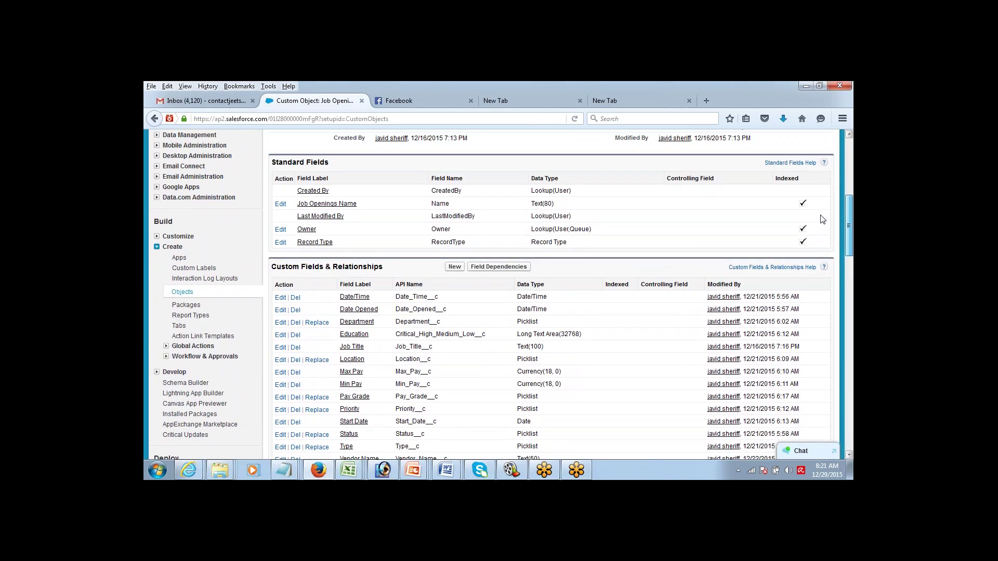
pyautogui.moveTo(823, 219); pyautogui.dragTo(821, 243)
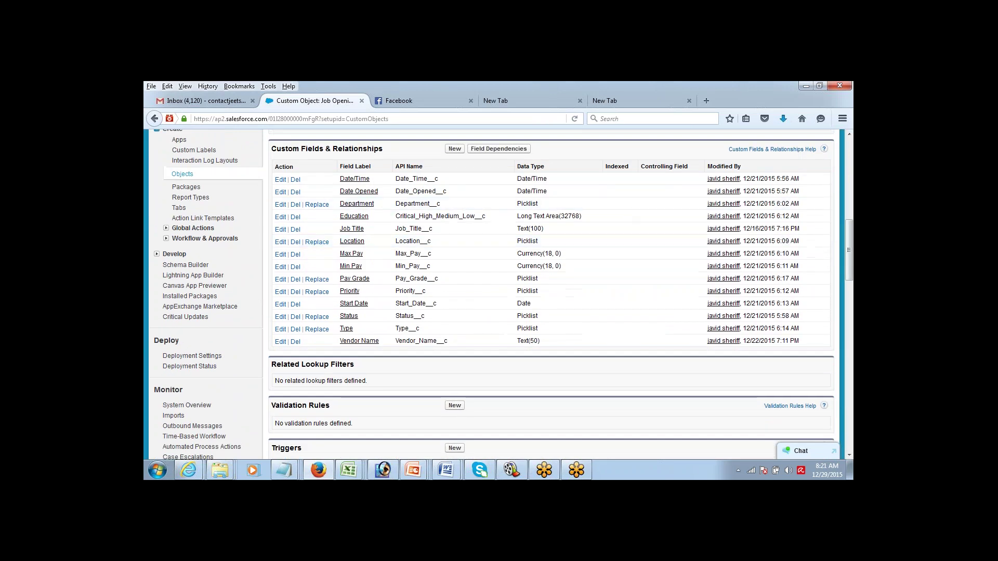
pyautogui.click(454, 149)
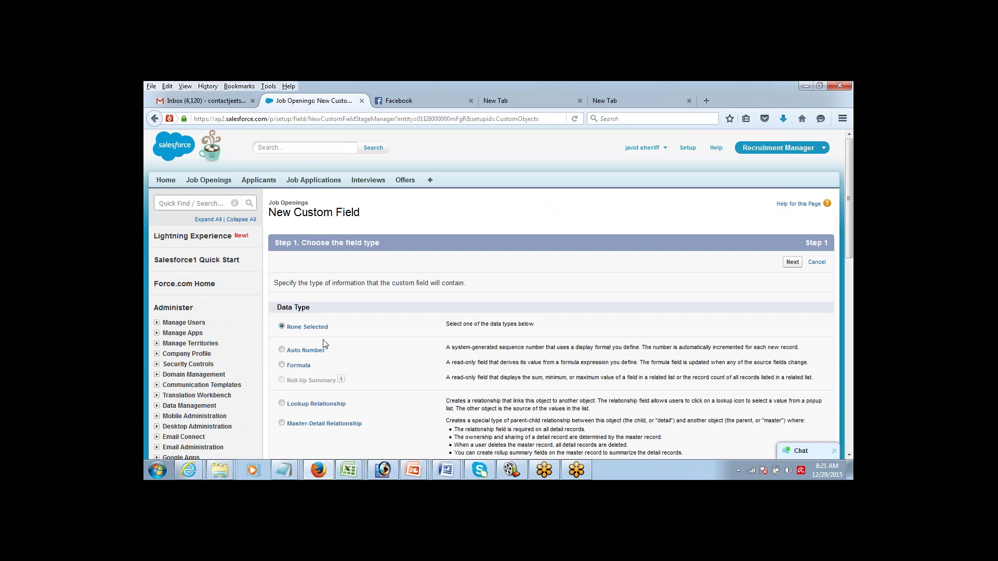
pyautogui.click(282, 366)
pyautogui.click(792, 263)
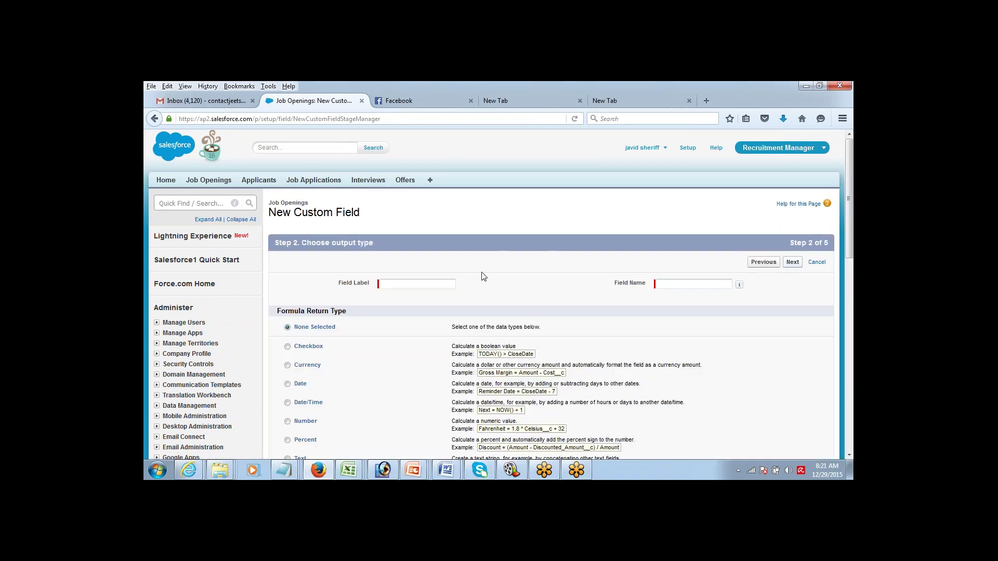
# Set the new formula field's label to Job Expiry Date.
pyautogui.click(442, 282)
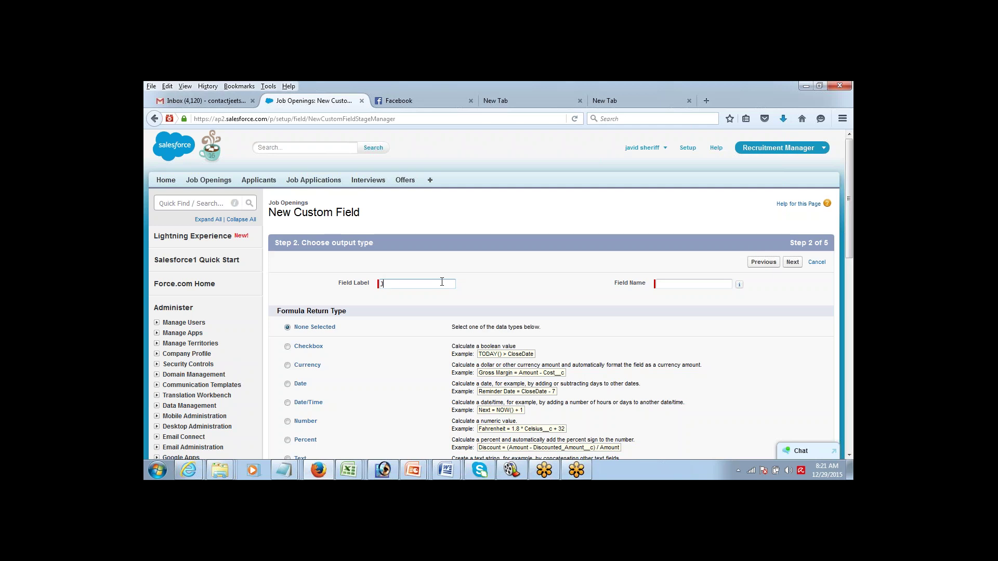
pyautogui.write('Job')
pyautogui.press('BackSpace')
pyautogui.press('BackSpace')
pyautogui.write('ob Expiry Date')
pyautogui.press('Tab')
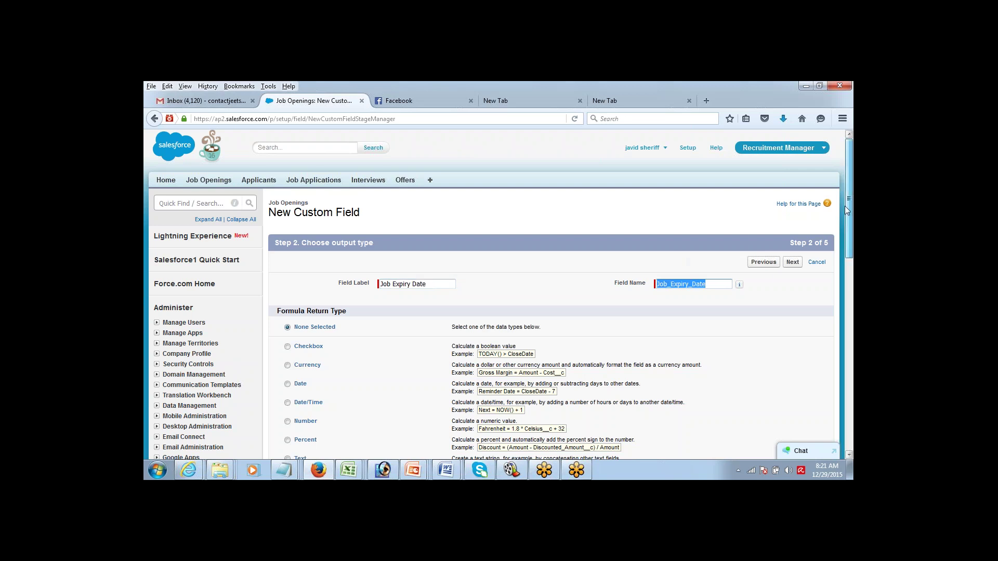
# Choose Date as the formula return type and continue to the formula entry step.
pyautogui.scroll(-3, 835, 232)
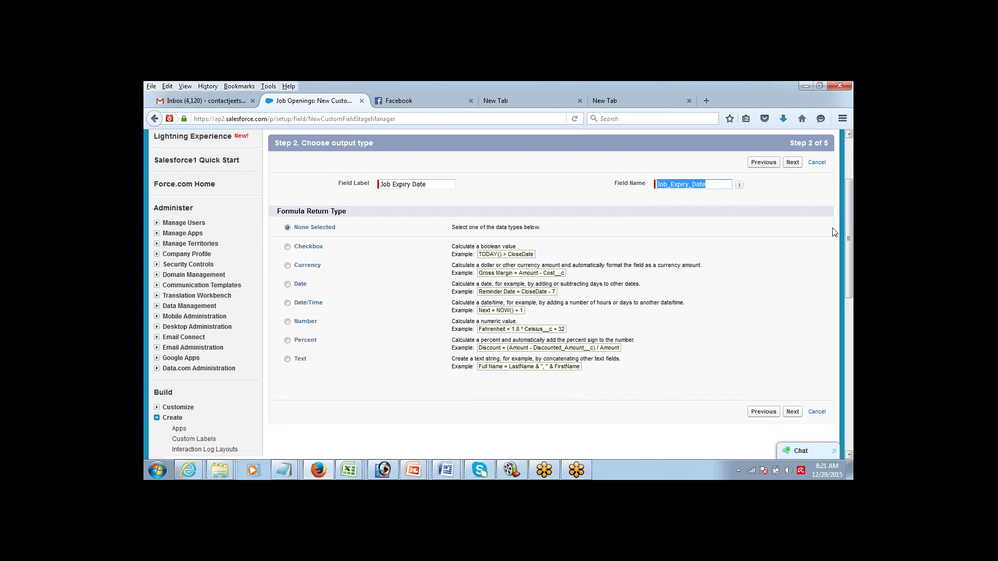
pyautogui.moveTo(851, 206)
pyautogui.mouseDown()
pyautogui.moveTo(851, 169)
pyautogui.moveTo(849, 209)
pyautogui.moveTo(835, 212)
pyautogui.mouseUp()
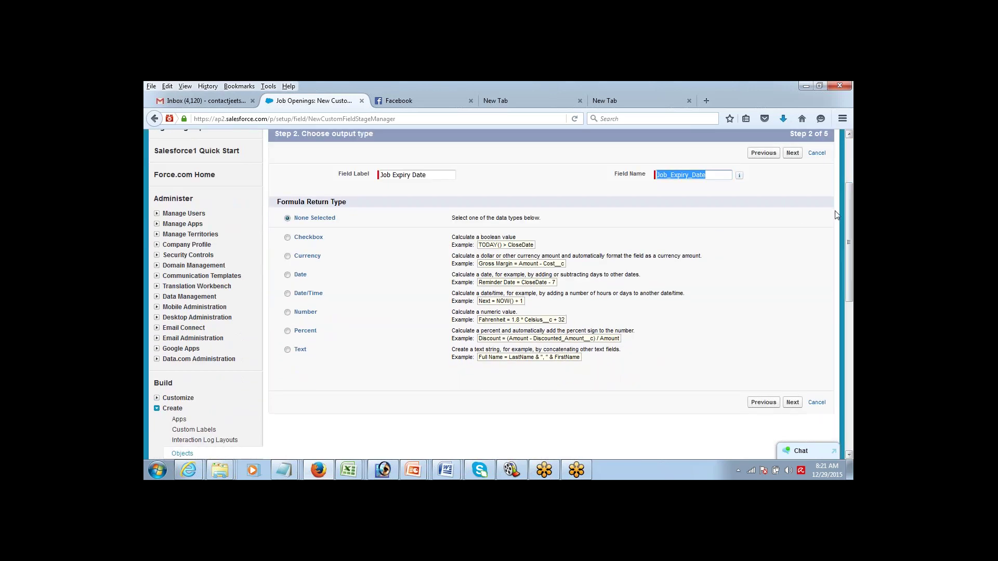
pyautogui.click(287, 278)
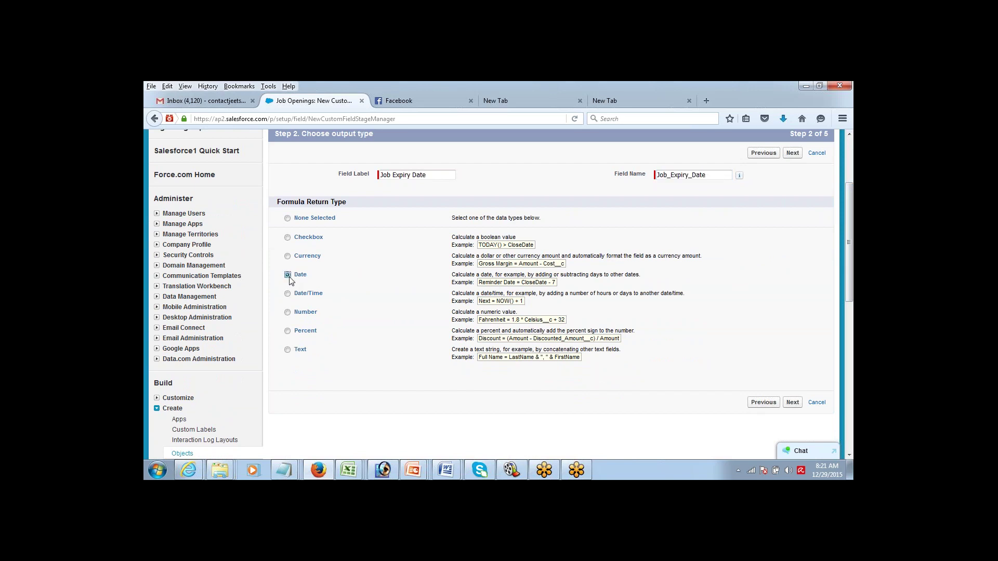
pyautogui.click(798, 405)
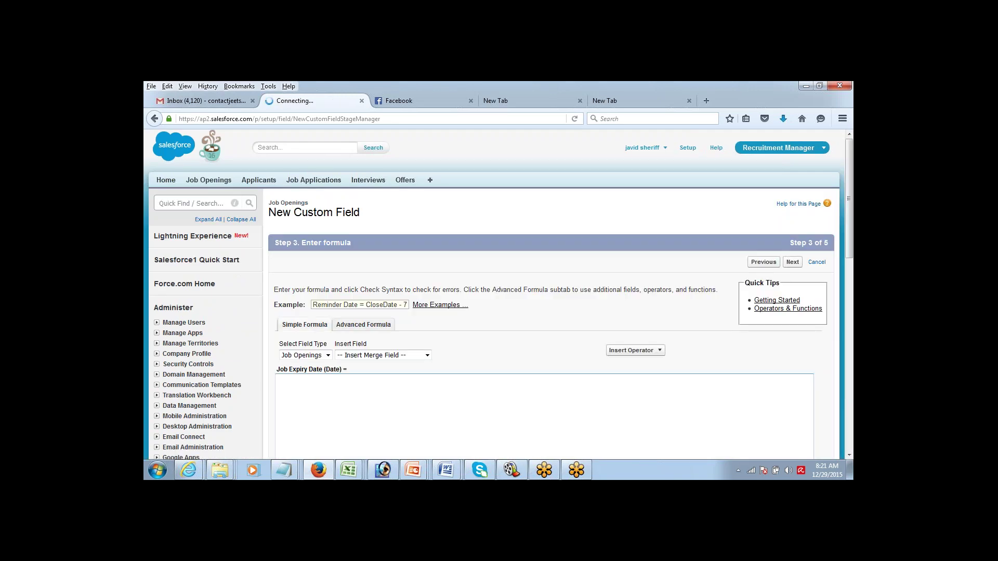
pyautogui.scroll(-4, 837, 225)
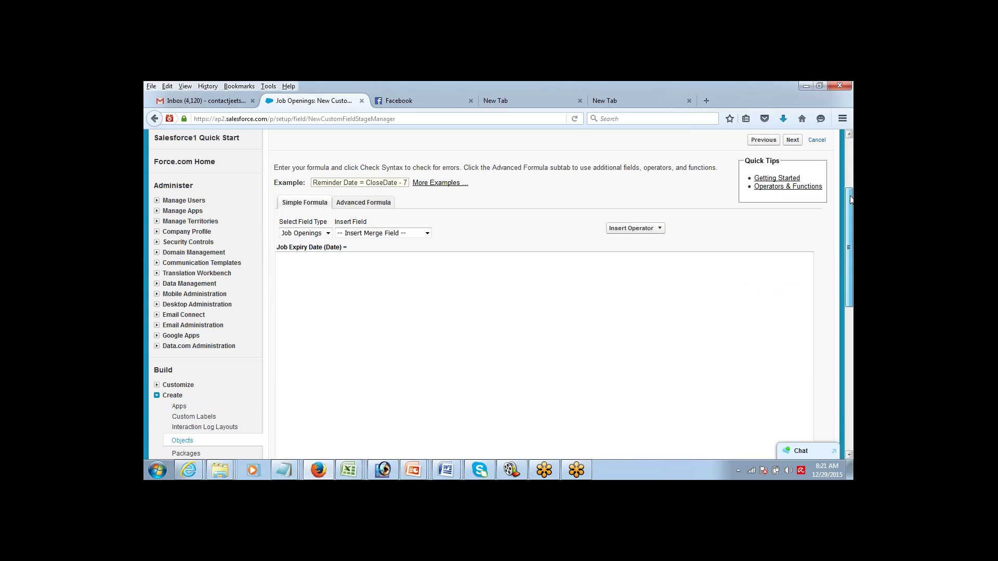
# Switch to the advanced formula editor and insert the Job Openings Created Date field into the Job Expiry Date formula.
pyautogui.moveTo(850, 200); pyautogui.dragTo(843, 180)
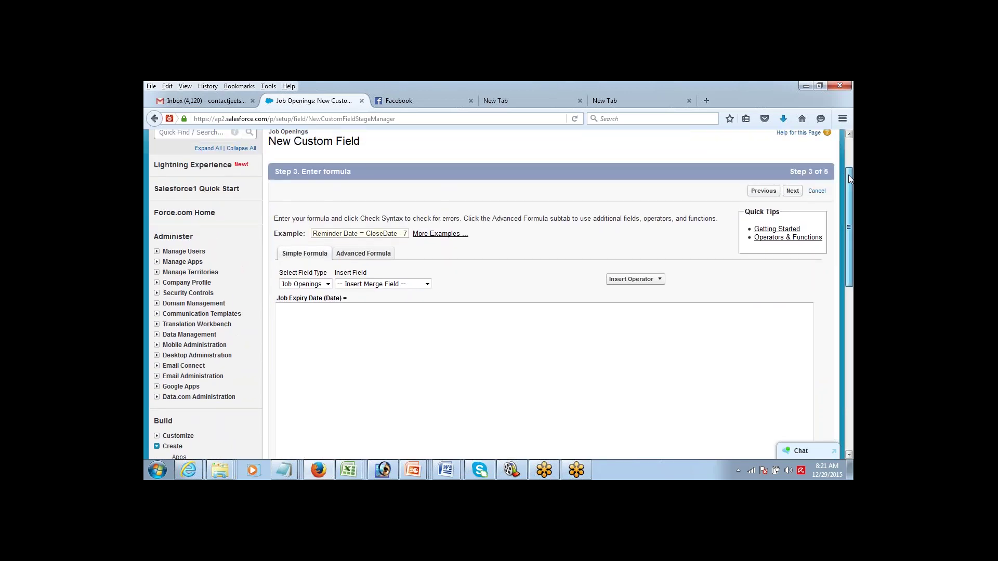
pyautogui.moveTo(850, 178); pyautogui.dragTo(851, 177)
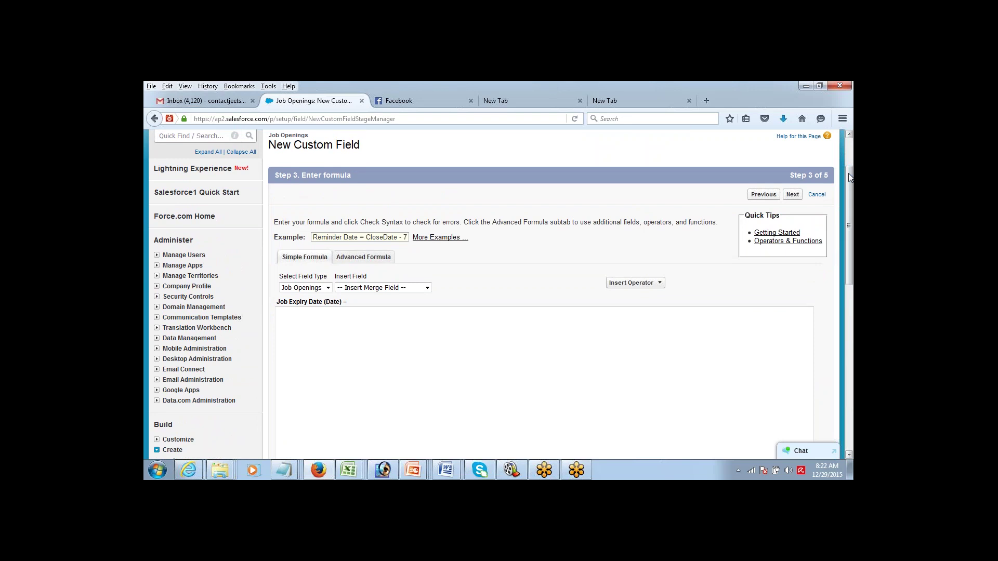
pyautogui.moveTo(848, 174); pyautogui.dragTo(847, 187)
pyautogui.click(301, 282)
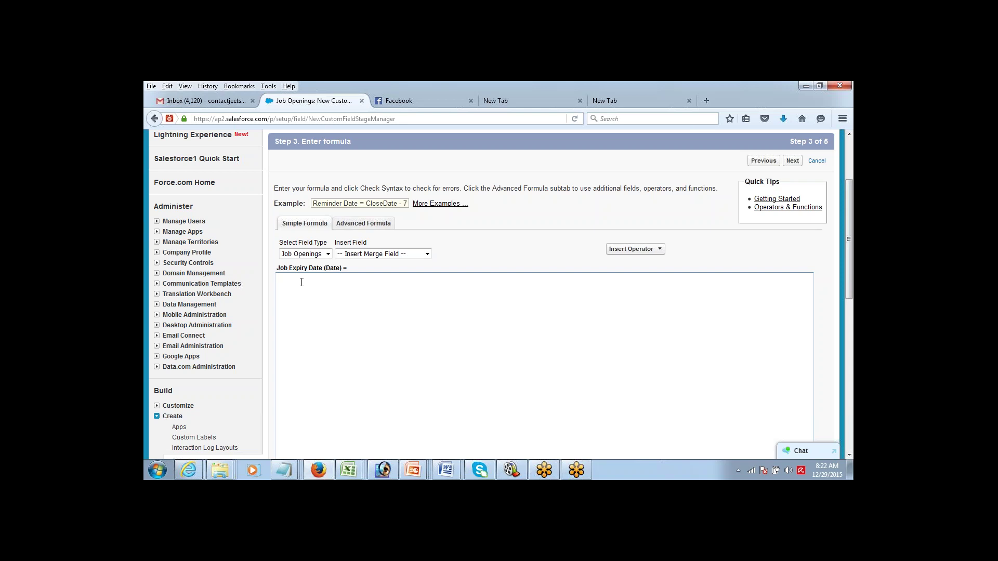
pyautogui.click(357, 224)
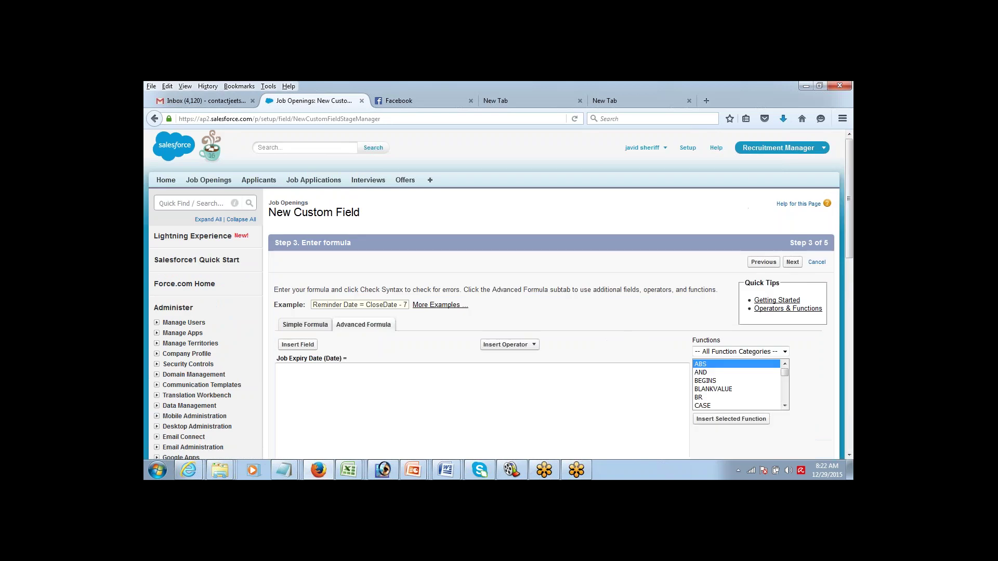
pyautogui.scroll(-3, 844, 201)
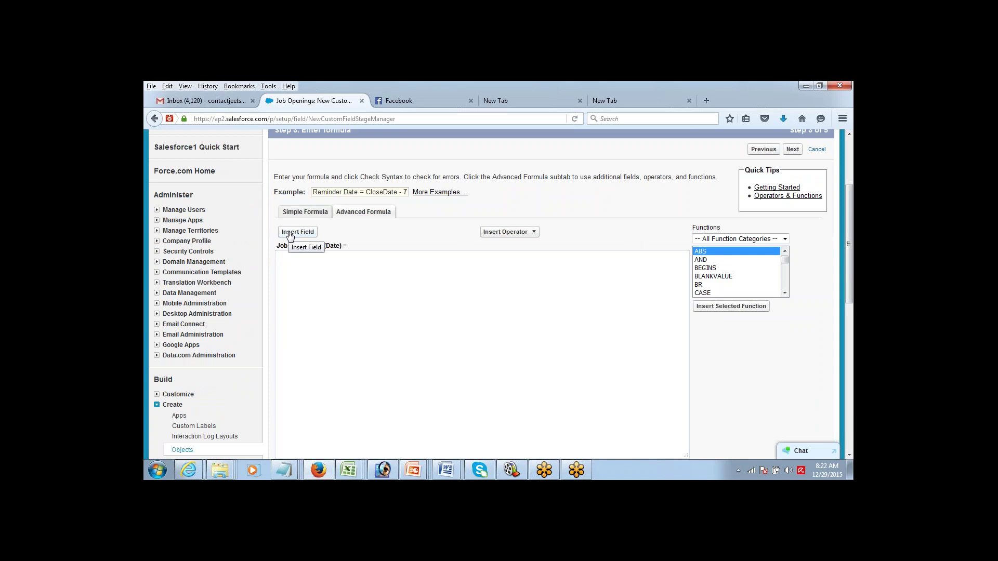
pyautogui.click(290, 234)
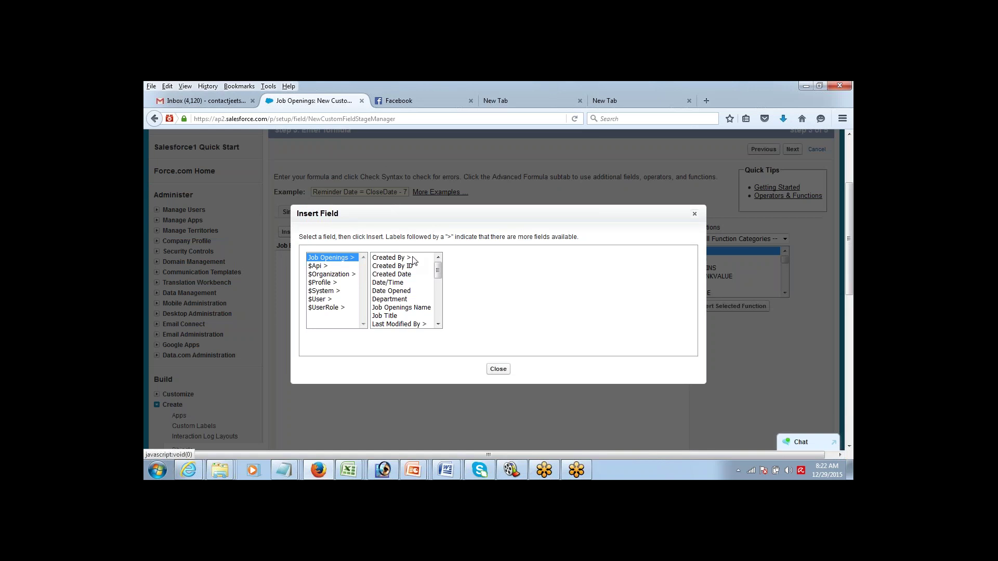
pyautogui.click(412, 274)
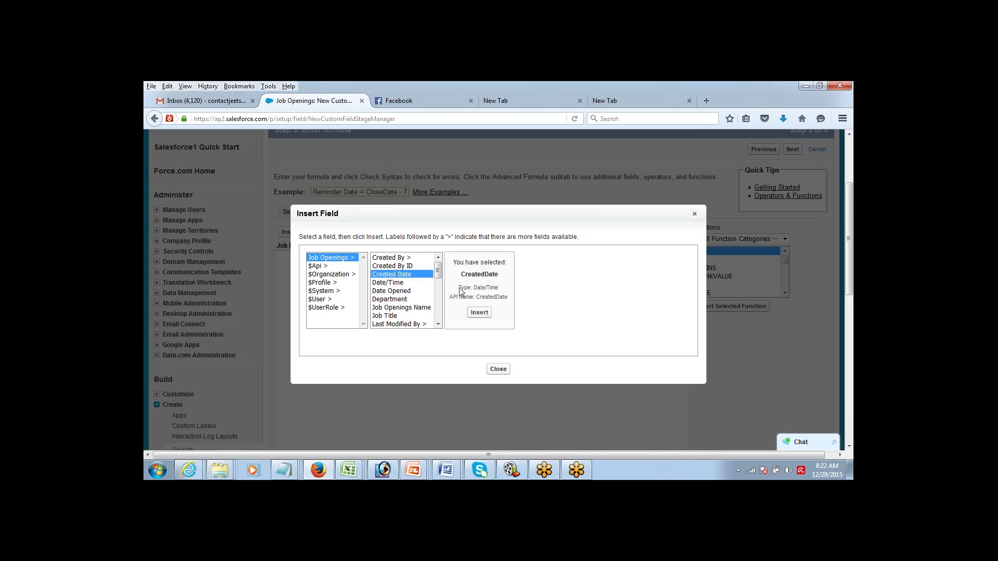
pyautogui.click(479, 312)
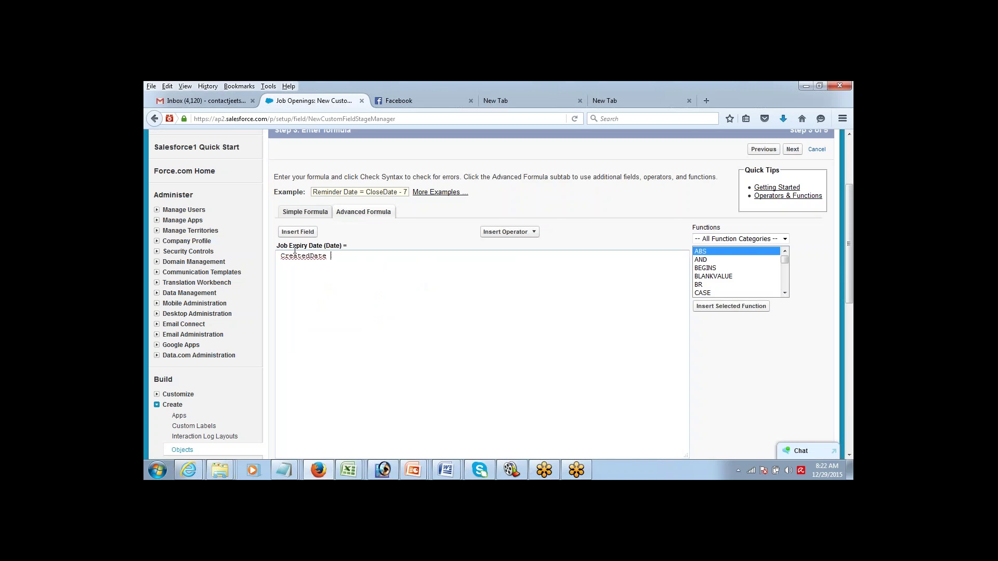
# Complete the Job Expiry Date formula as CreatedDate + 30.
pyautogui.click(281, 256)
pyautogui.press('BackSpace')
pyautogui.moveTo(278, 248); pyautogui.dragTo(349, 249)
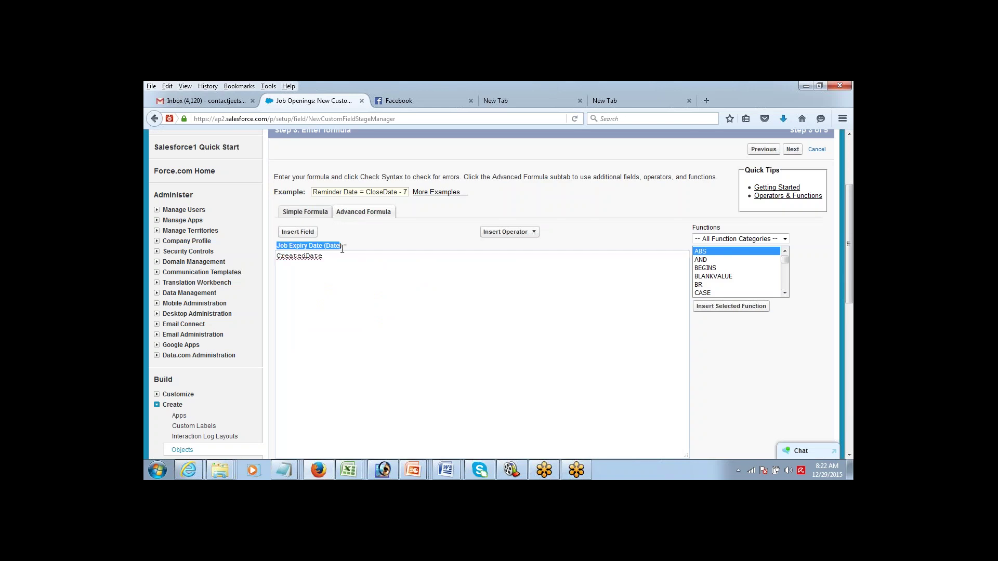
pyautogui.click(314, 260)
pyautogui.moveTo(298, 248); pyautogui.dragTo(267, 259)
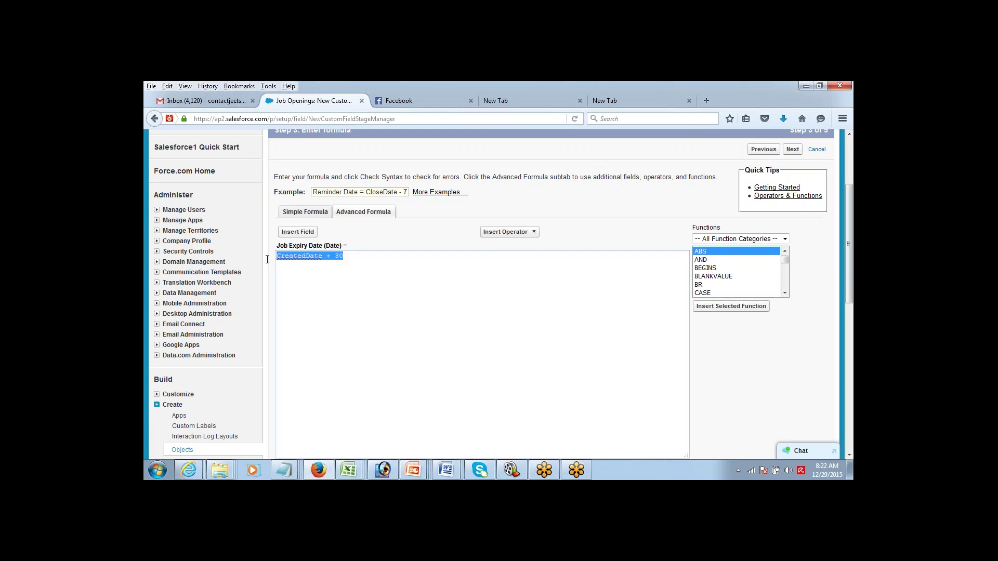
pyautogui.click(299, 258)
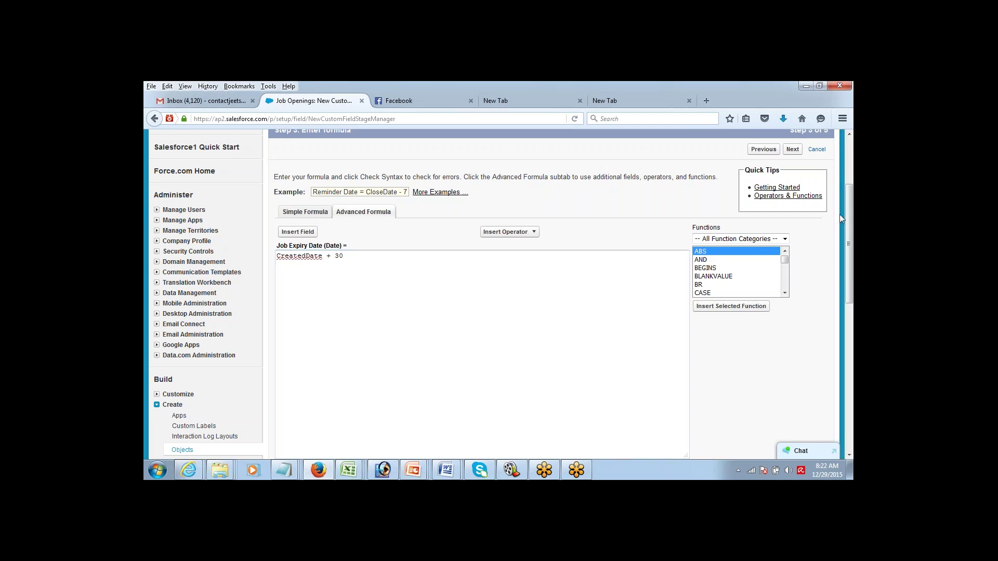
# Check the syntax of the Job Expiry Date formula and continue to the field-level security step.
pyautogui.moveTo(847, 207); pyautogui.dragTo(831, 232)
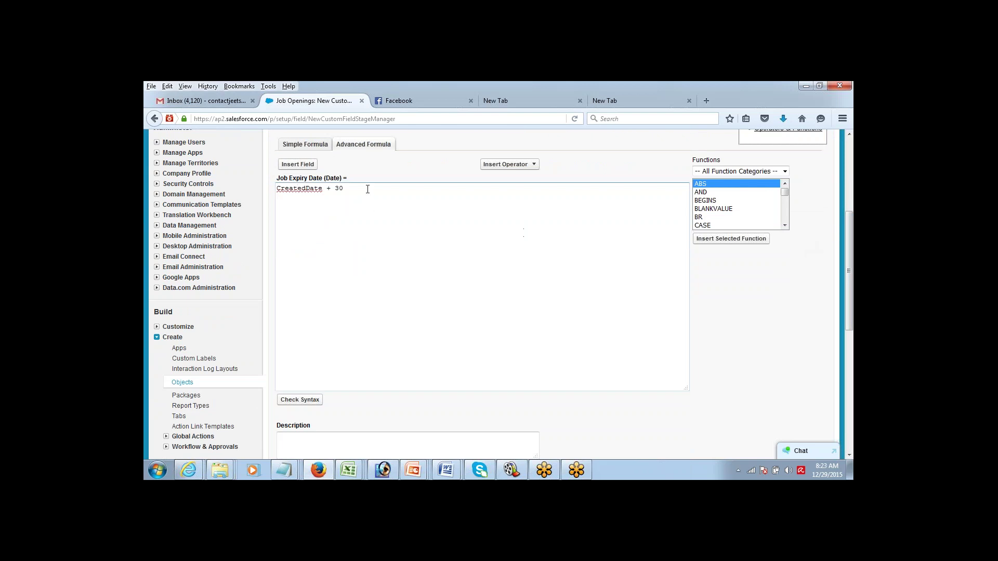
pyautogui.moveTo(368, 190); pyautogui.dragTo(268, 198)
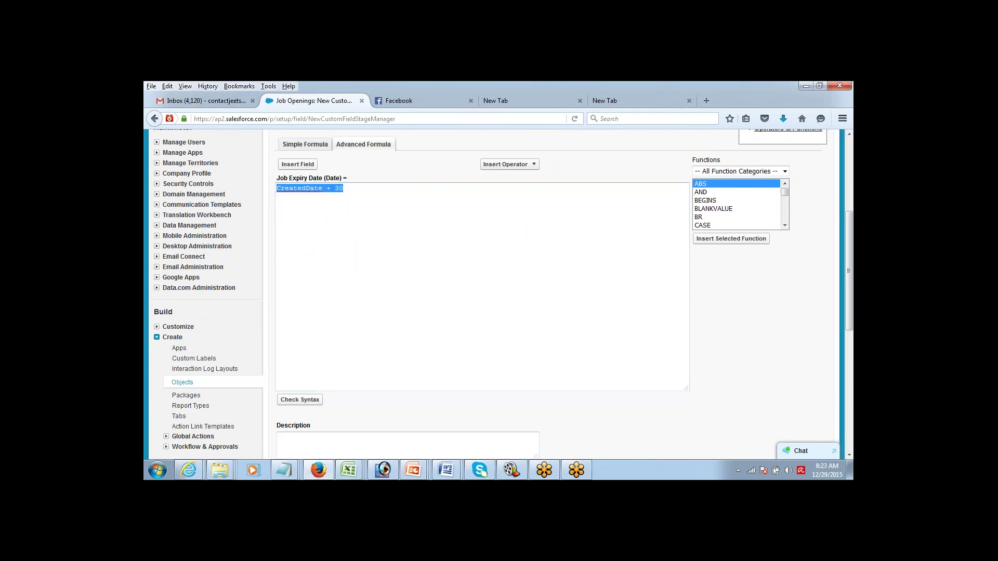
pyautogui.click(300, 400)
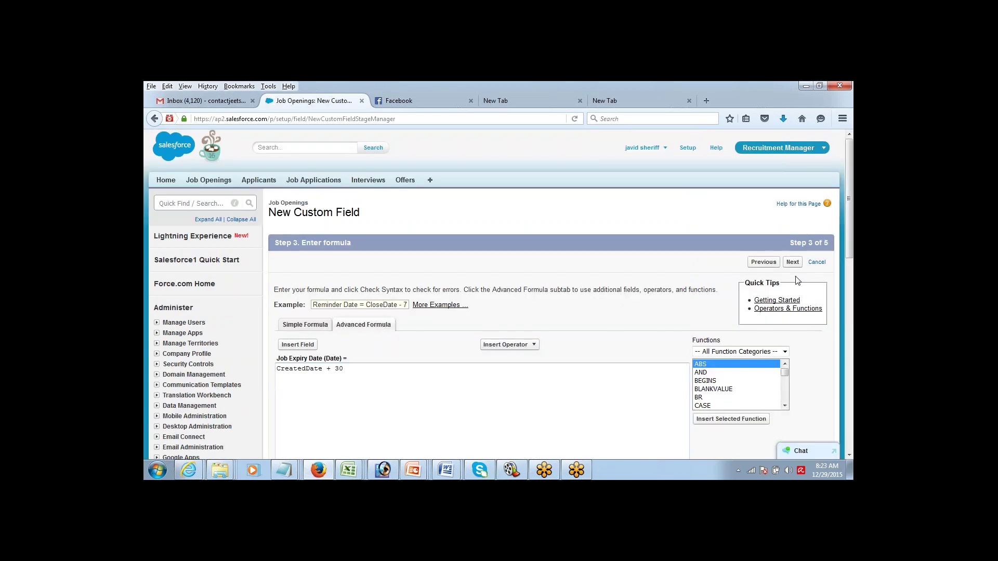
pyautogui.scroll(-4, 838, 248)
pyautogui.scroll(-3, 838, 252)
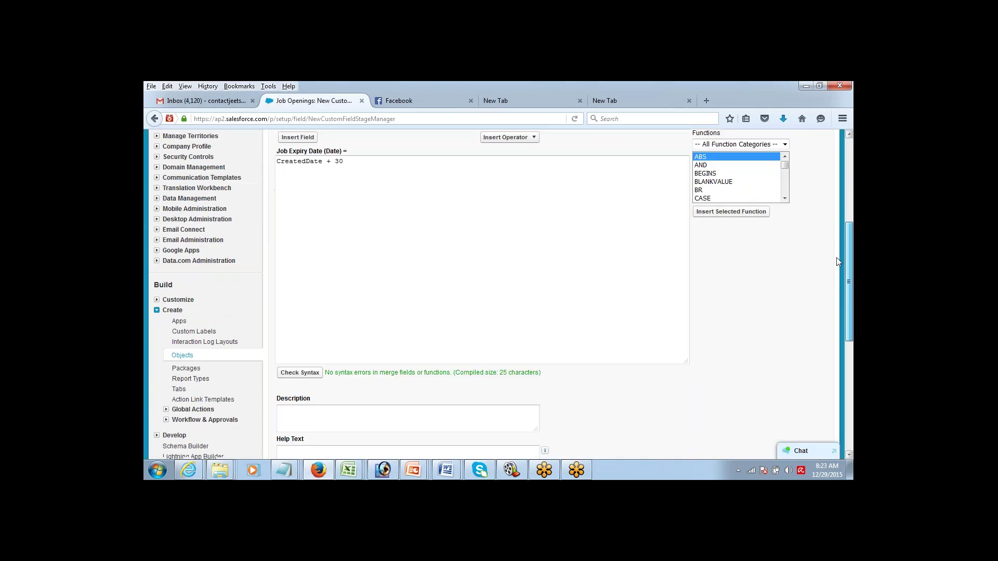
pyautogui.scroll(2, 836, 257)
pyautogui.click(400, 445)
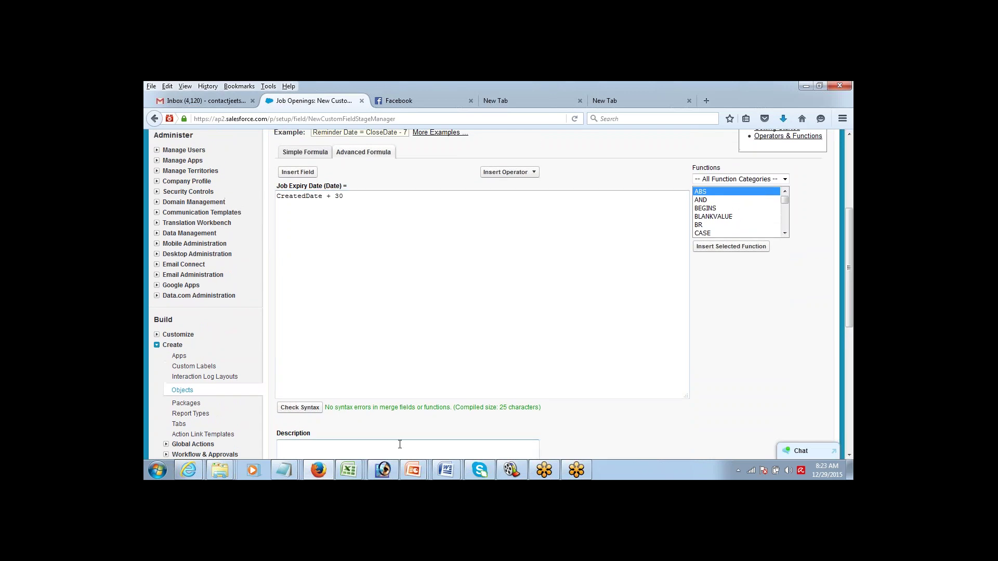
pyautogui.moveTo(327, 407); pyautogui.dragTo(362, 411)
pyautogui.scroll(-3, 820, 273)
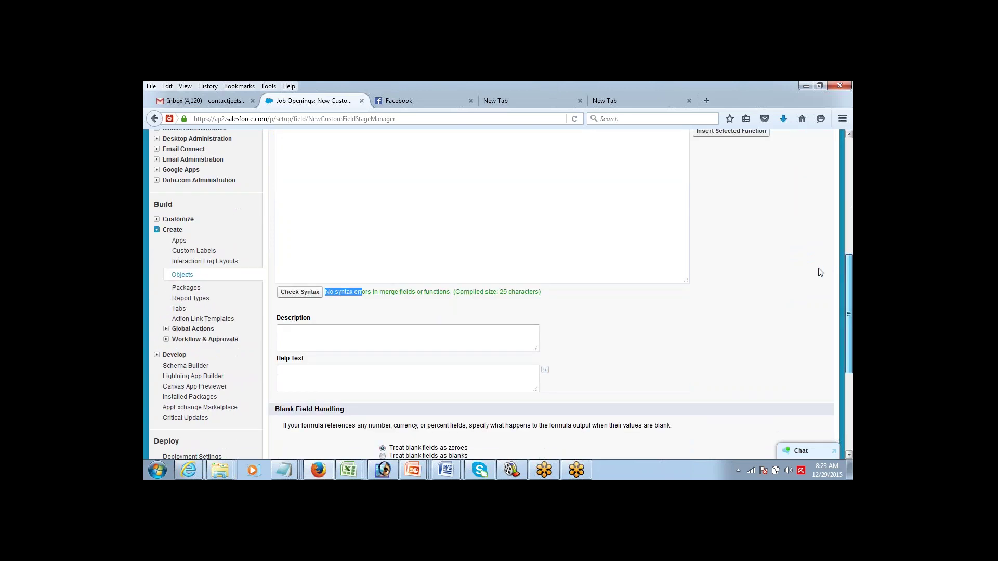
pyautogui.scroll(-1, 817, 276)
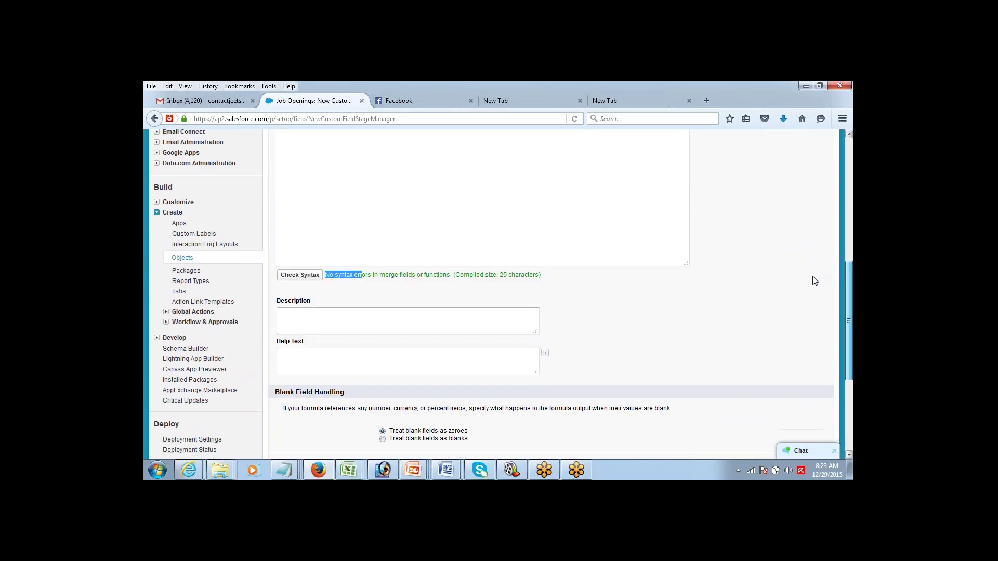
pyautogui.click(849, 455)
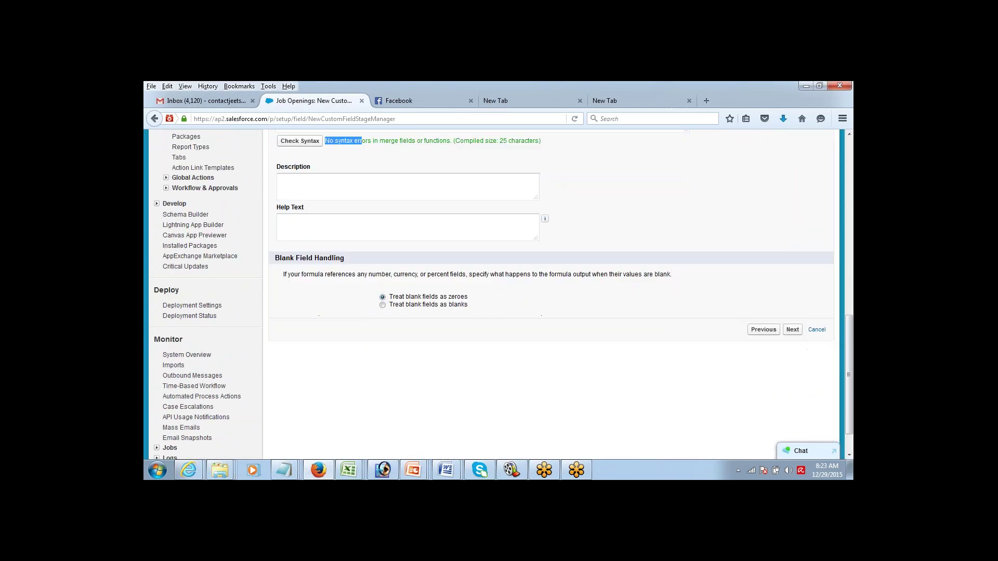
pyautogui.click(792, 330)
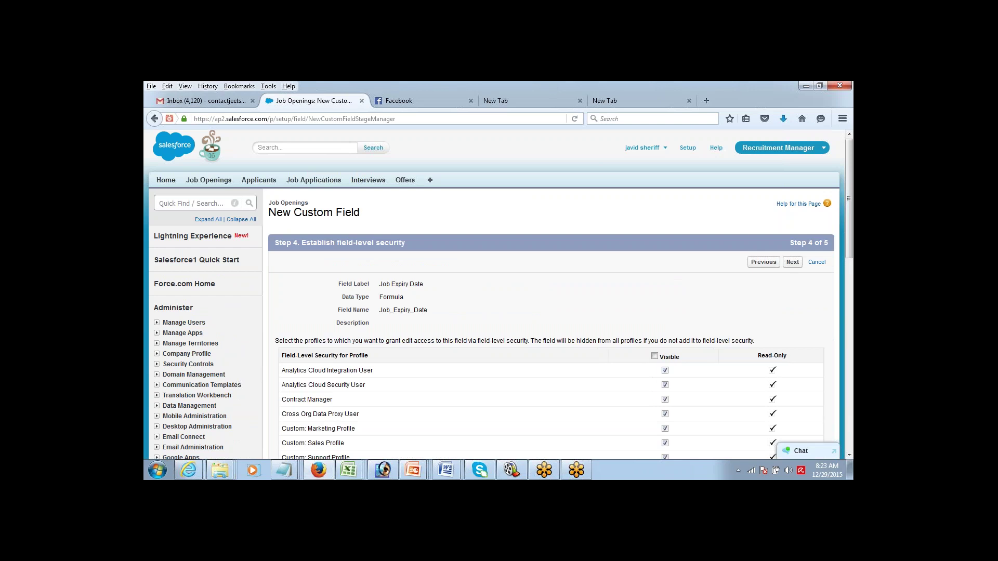
# Make the field visible to all profiles and save it with all three page layouts included.
pyautogui.click(654, 356)
pyautogui.click(793, 263)
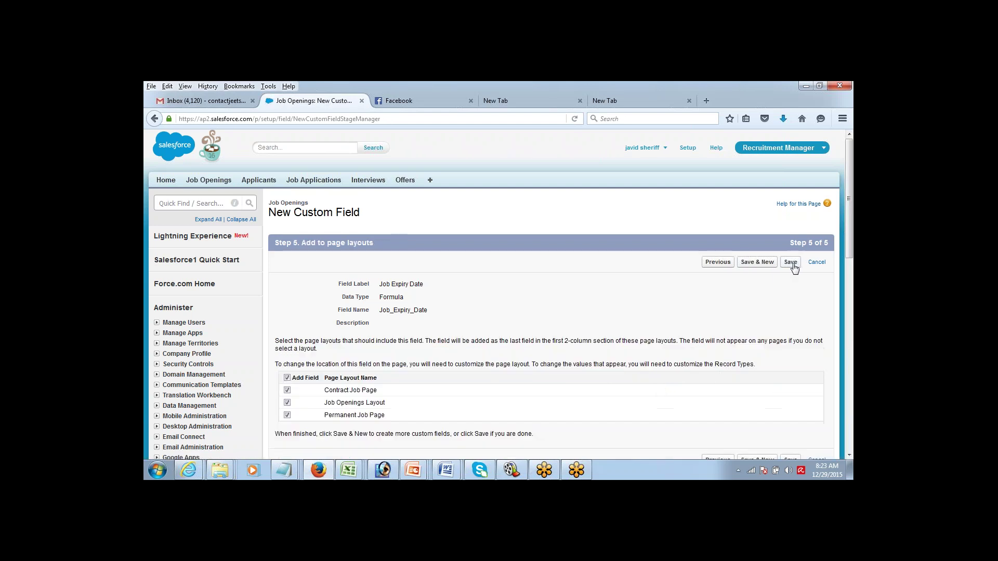
pyautogui.click(790, 262)
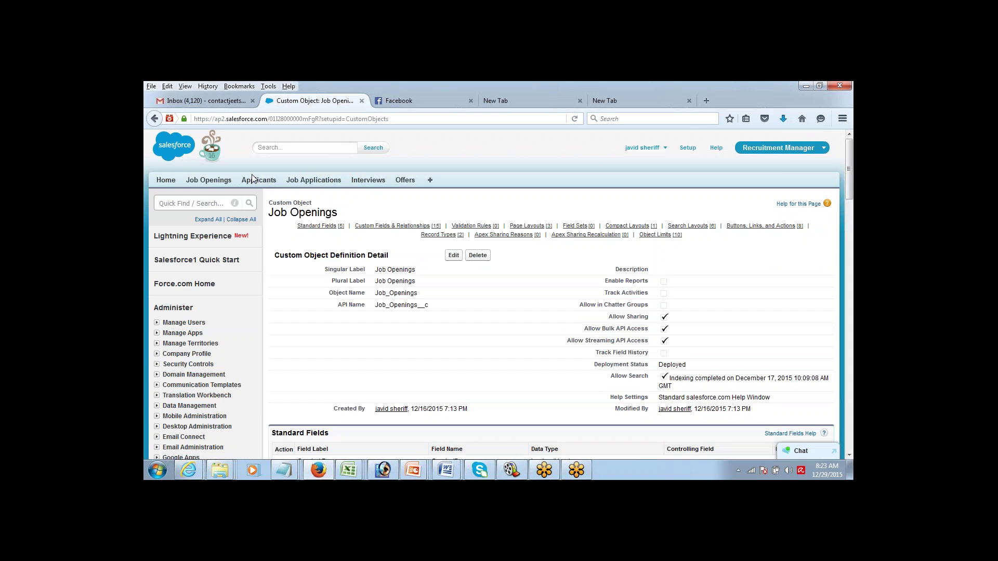
# Start a new Job Openings record with the Contract Job record type.
pyautogui.click(219, 181)
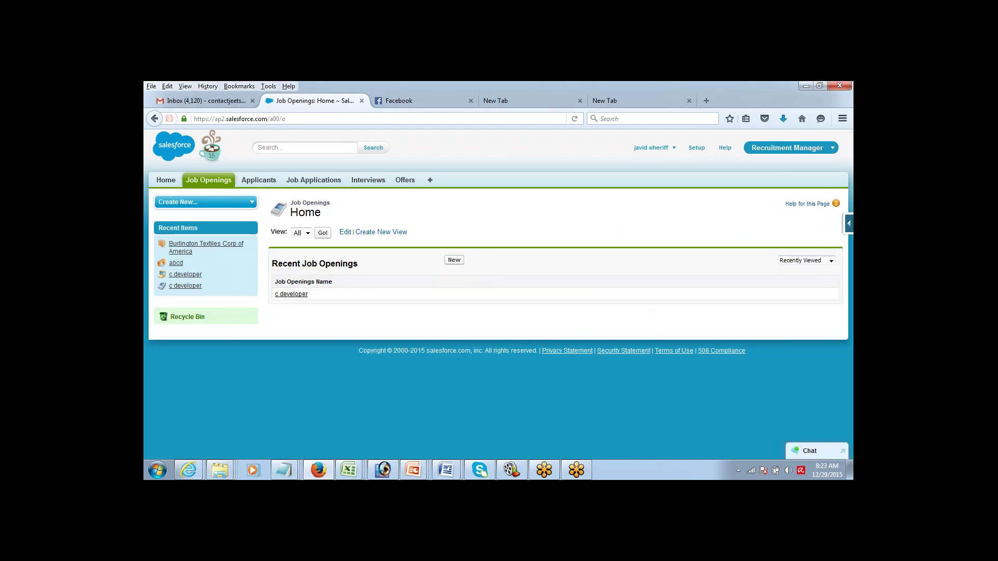
pyautogui.click(454, 260)
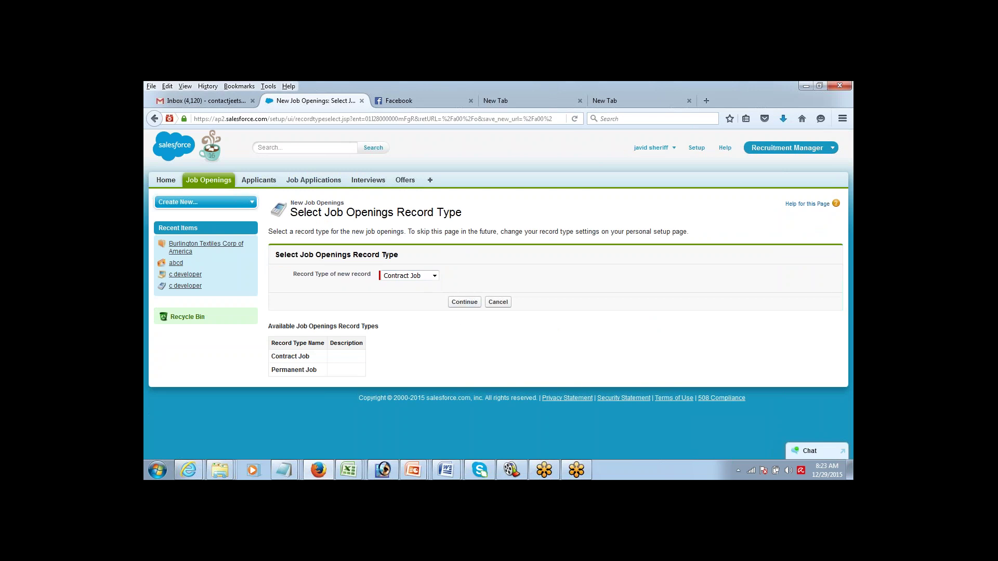
pyautogui.click(463, 302)
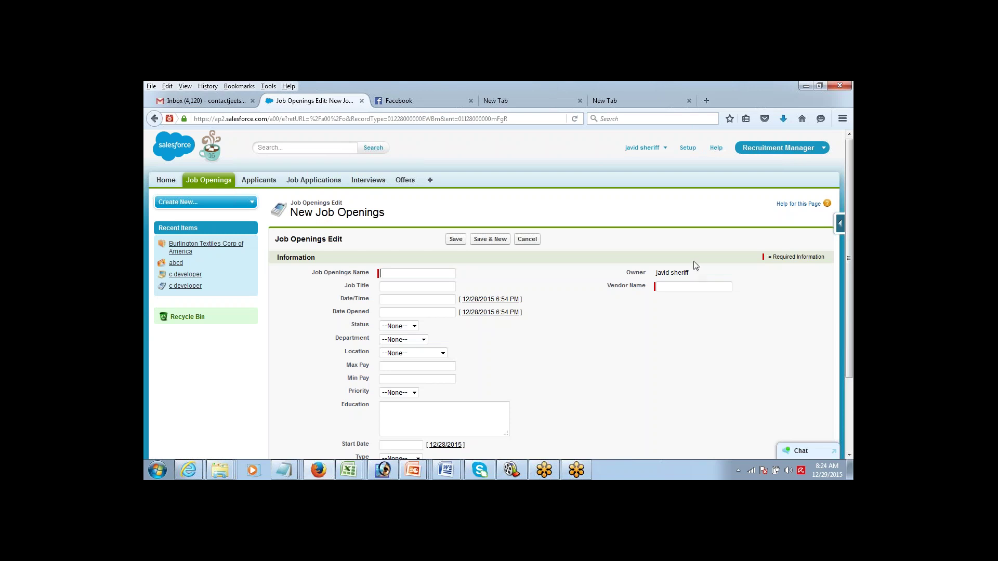
pyautogui.moveTo(848, 177); pyautogui.dragTo(844, 205)
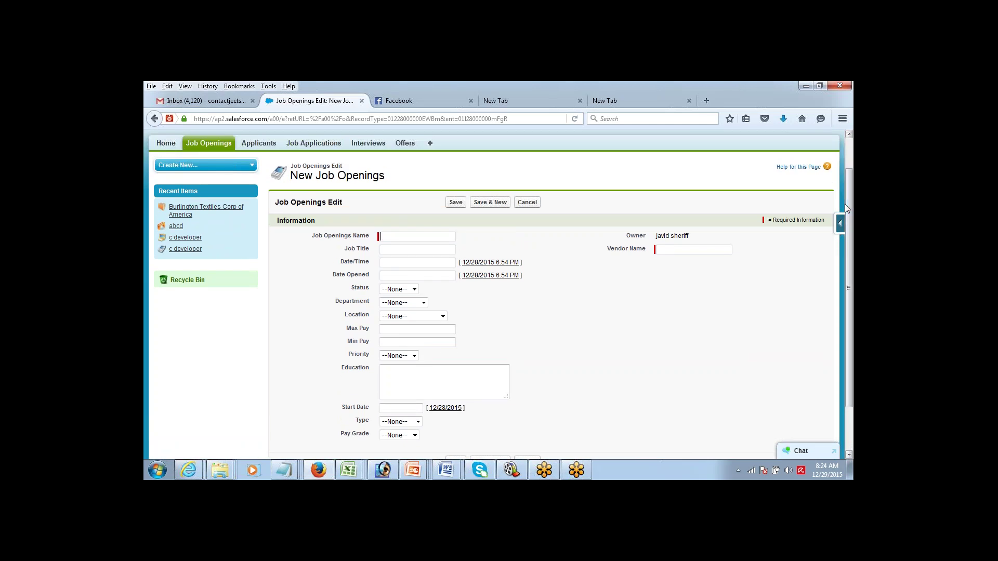
# Enter ABC as the Job Openings Name and XYZ as the Vendor Name, and save the record.
pyautogui.click(439, 238)
pyautogui.write('ABC')
pyautogui.press('Tab')
pyautogui.click(682, 250)
pyautogui.write('XYZ')
pyautogui.click(456, 202)
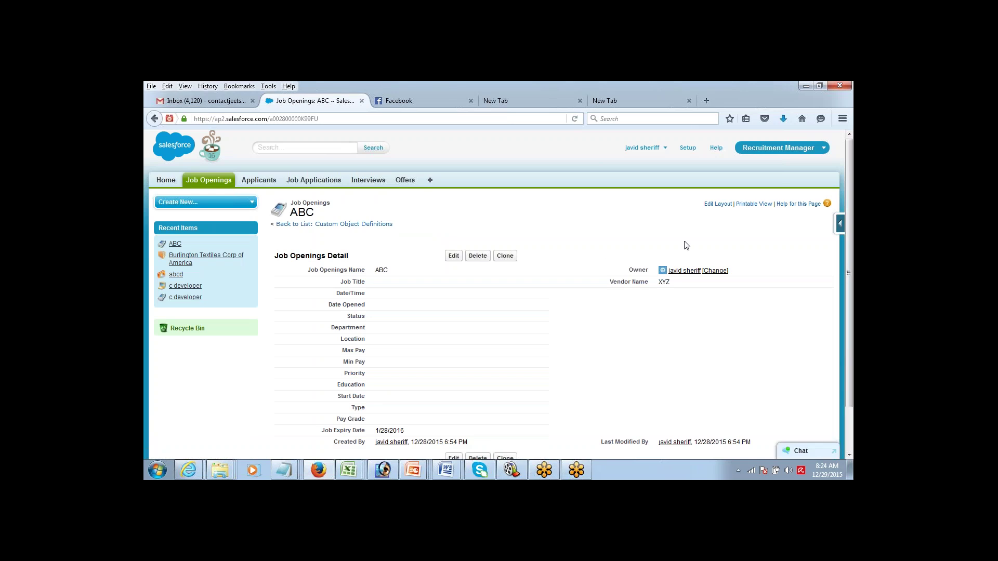
# Compare the Job Expiry Date on the ABC record with its created and last modified dates.
pyautogui.scroll(-2, 842, 238)
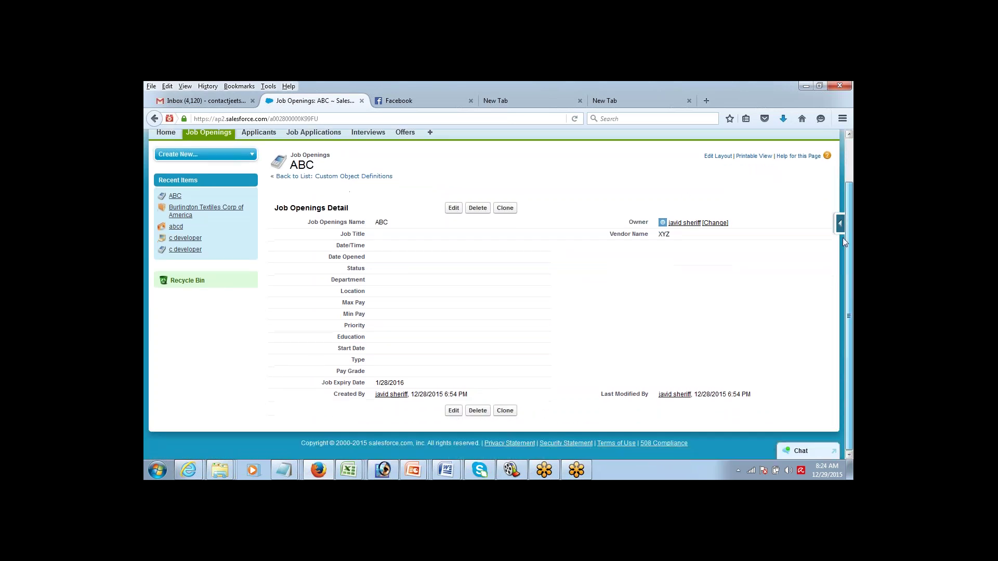
pyautogui.doubleClick(704, 394)
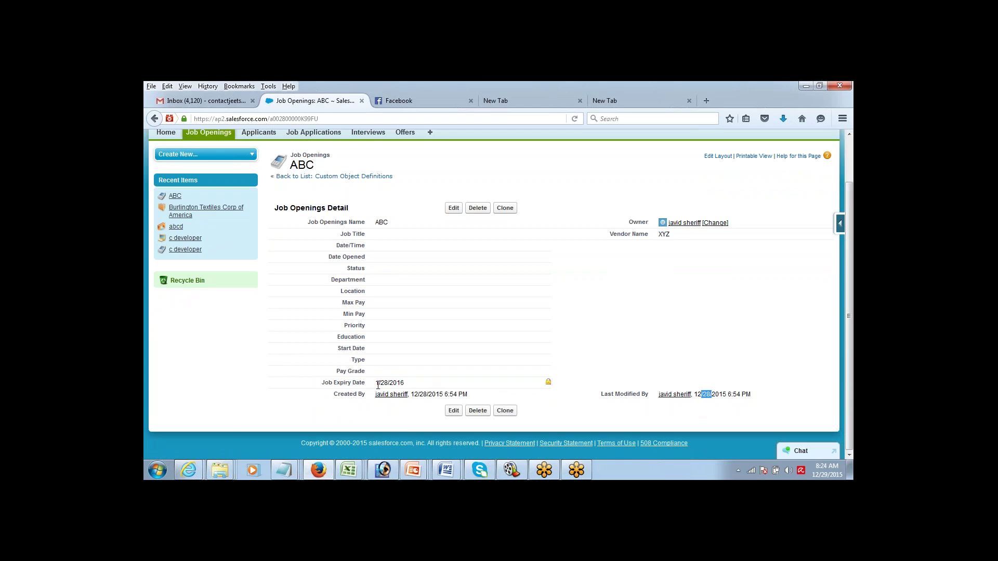
pyautogui.moveTo(377, 383); pyautogui.dragTo(408, 384)
pyautogui.moveTo(323, 384); pyautogui.dragTo(366, 390)
pyautogui.click(540, 180)
pyautogui.scroll(2, 844, 194)
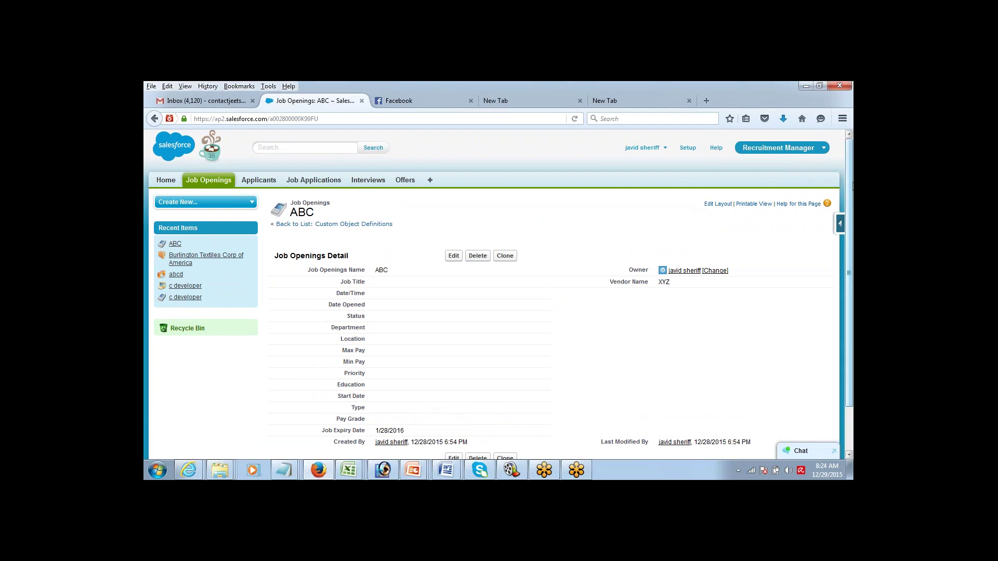
pyautogui.scroll(-2, 618, 339)
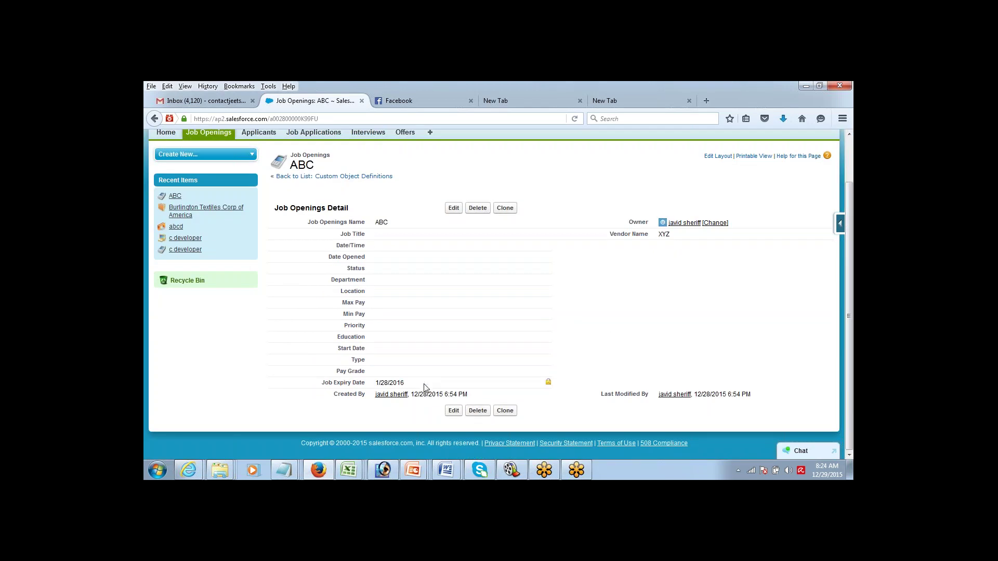
pyautogui.doubleClick(547, 375)
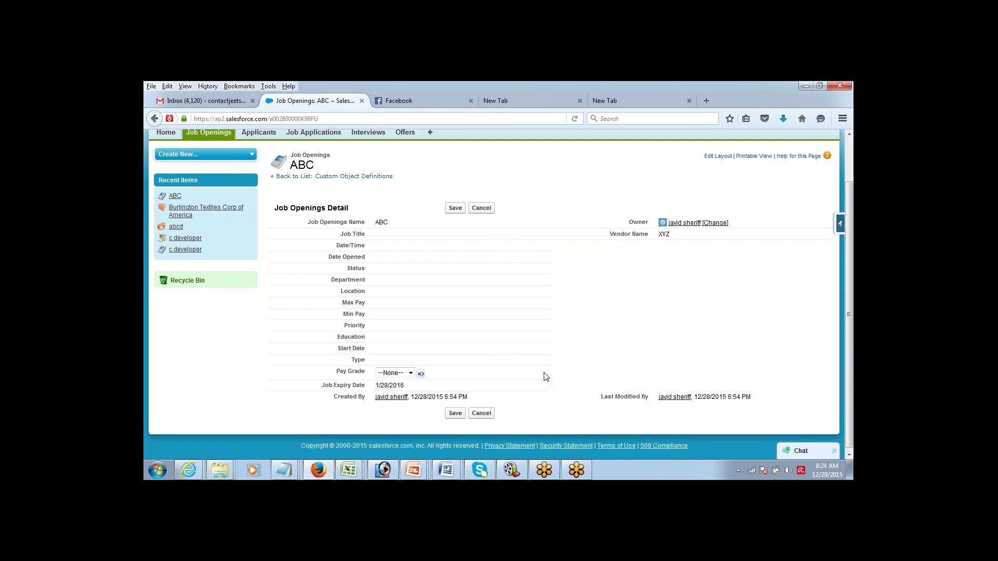
pyautogui.click(505, 389)
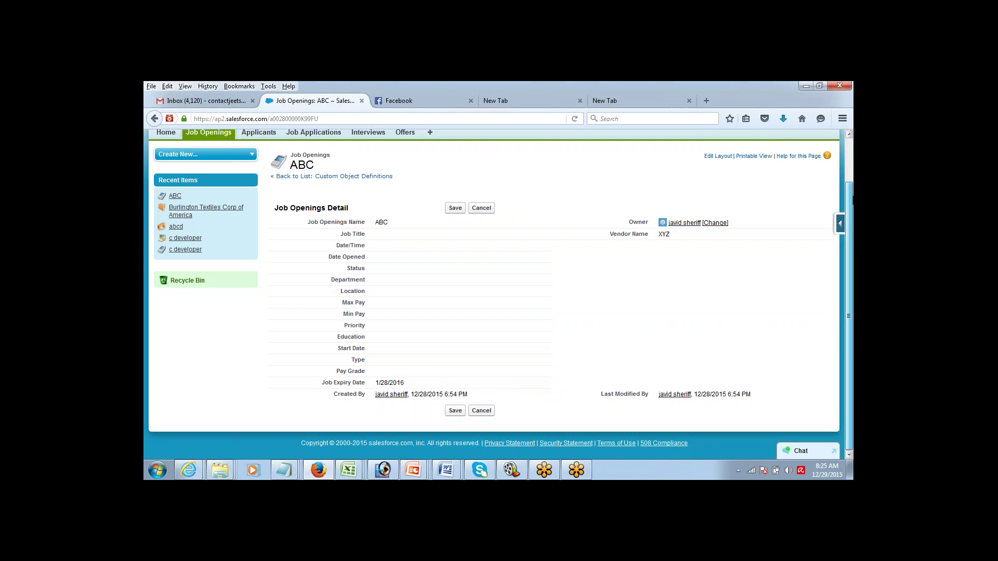
pyautogui.moveTo(852, 200); pyautogui.dragTo(851, 221)
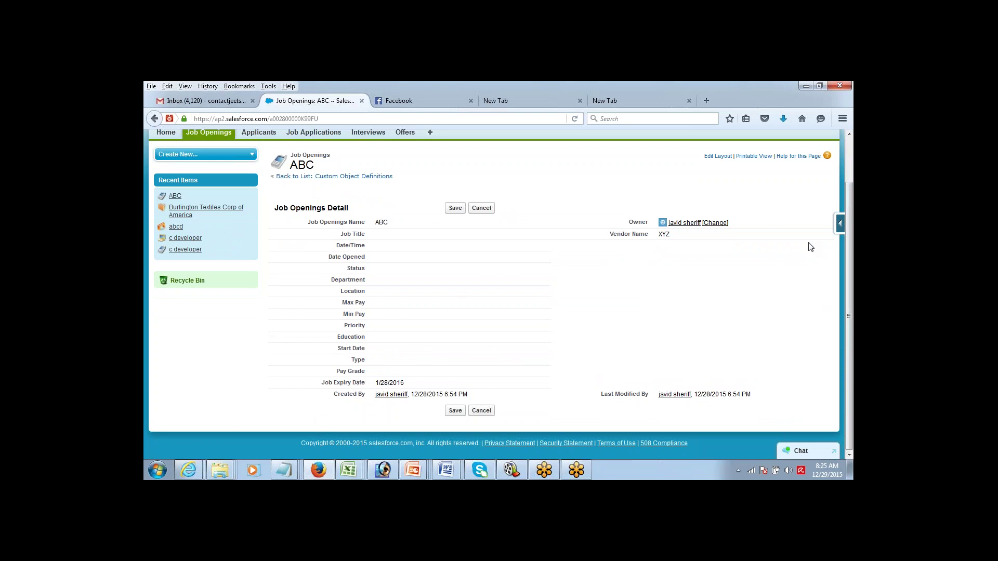
pyautogui.scroll(2, 851, 208)
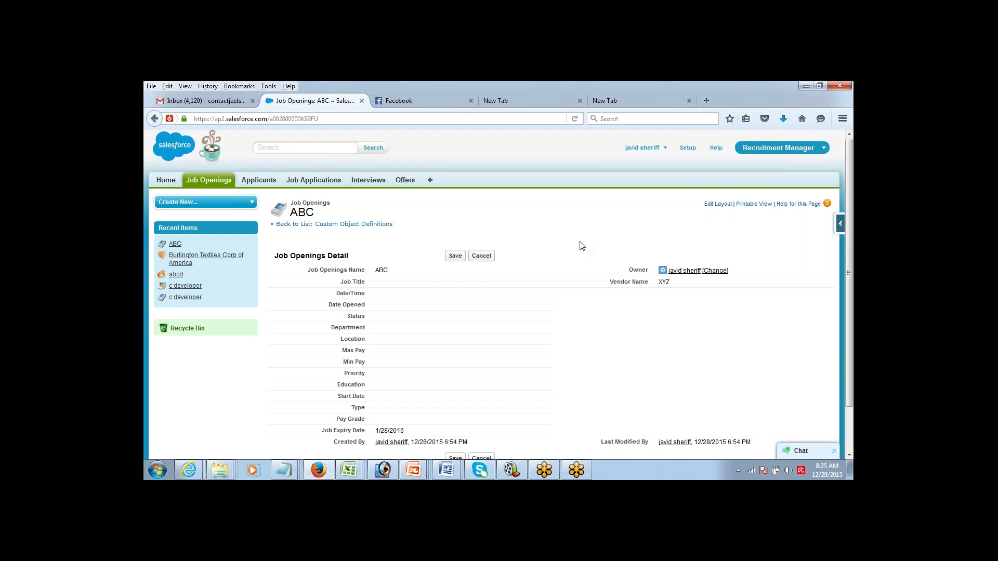
# Open the fields list of the standard Opportunities object in Setup.
pyautogui.scroll(-2, 850, 208)
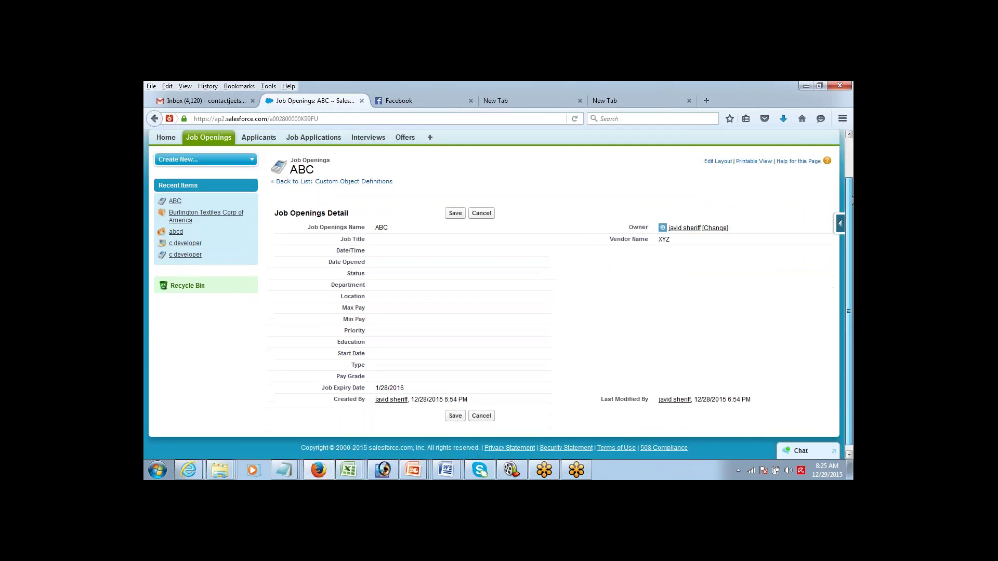
pyautogui.scroll(2, 852, 200)
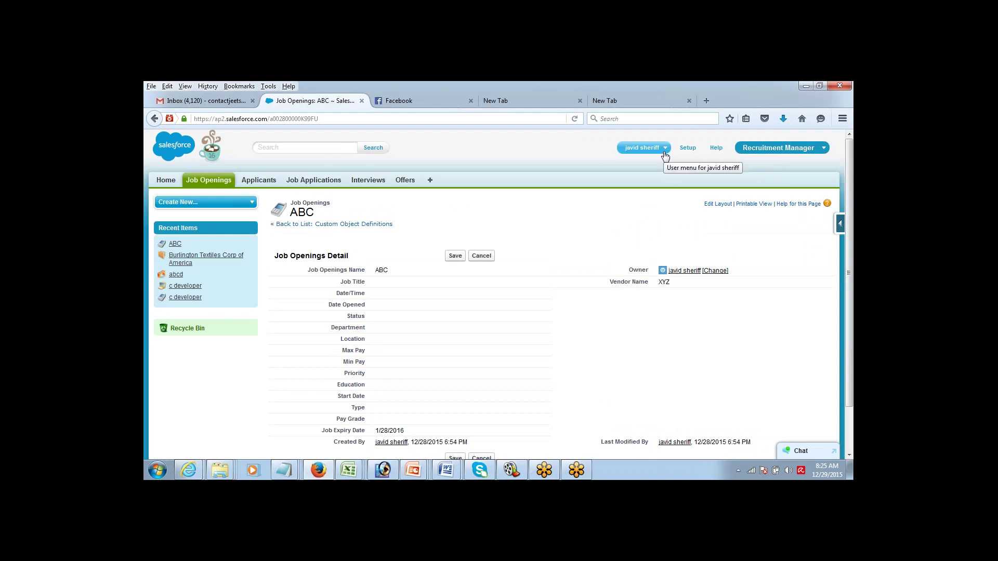
pyautogui.click(688, 149)
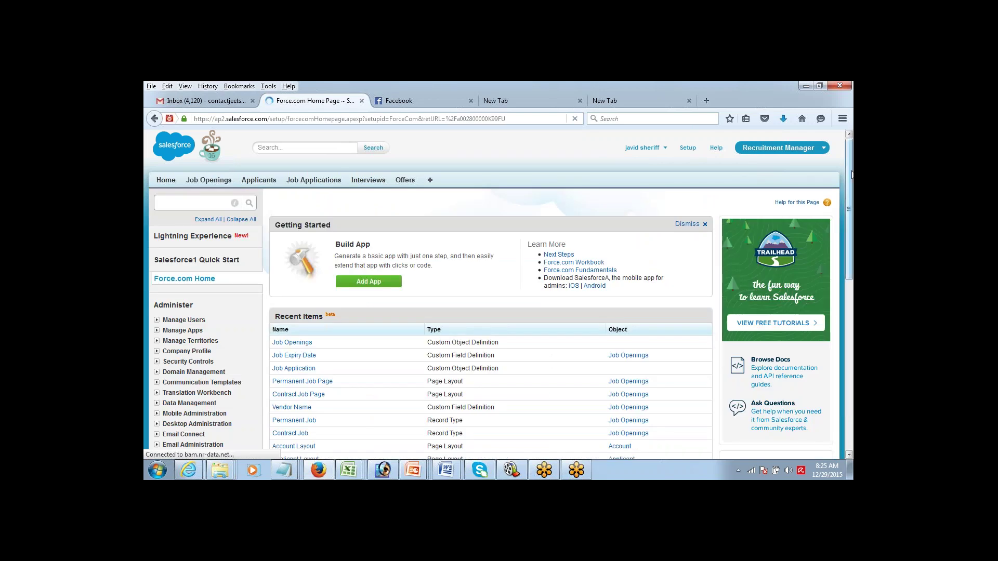
pyautogui.scroll(-4, 851, 175)
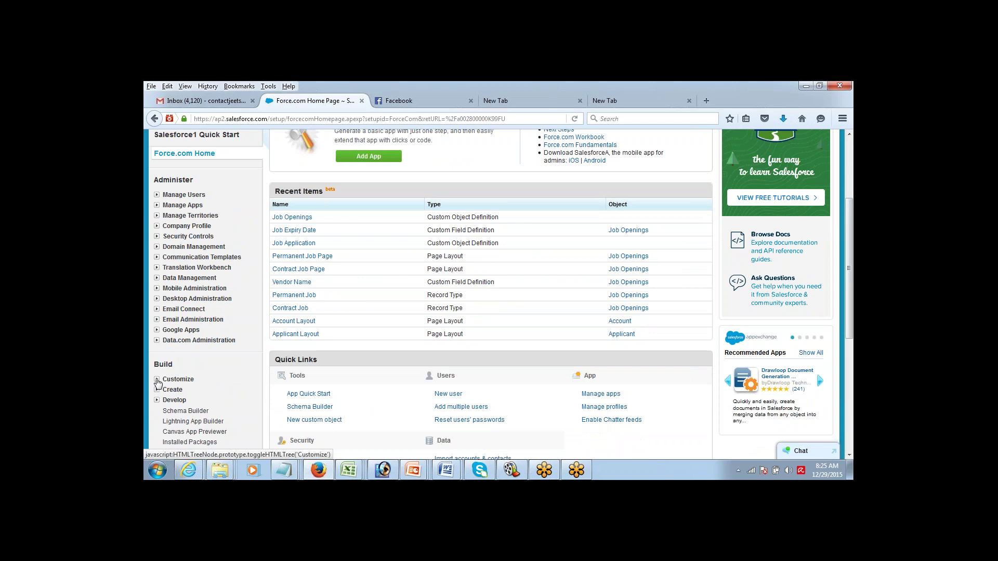
pyautogui.click(157, 380)
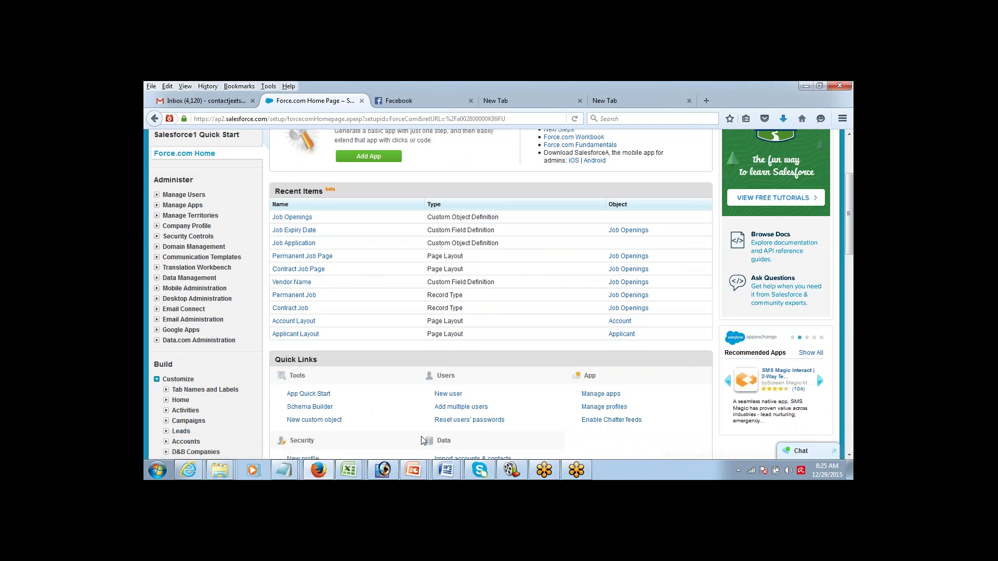
pyautogui.click(849, 455)
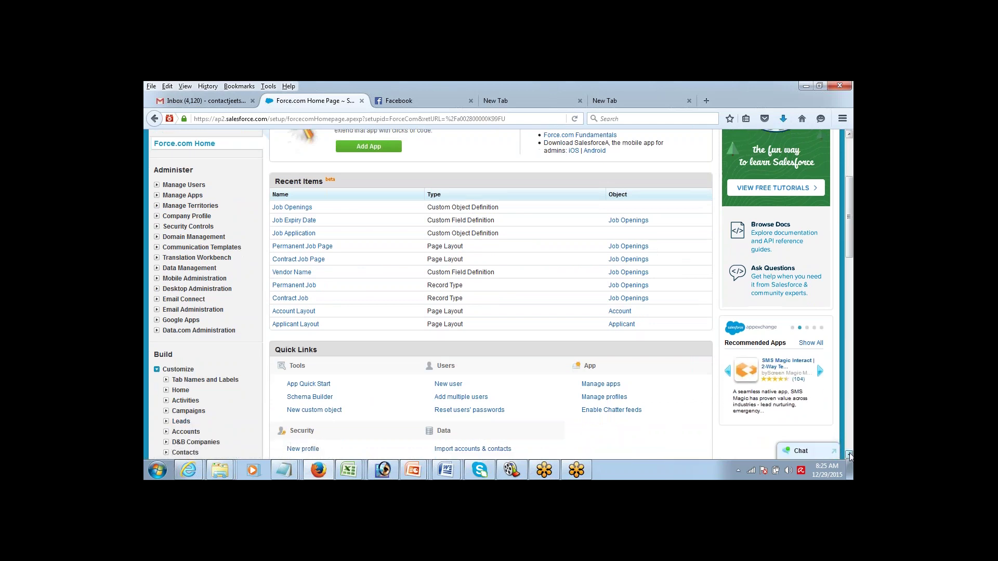
pyautogui.scroll(-5, 826, 348)
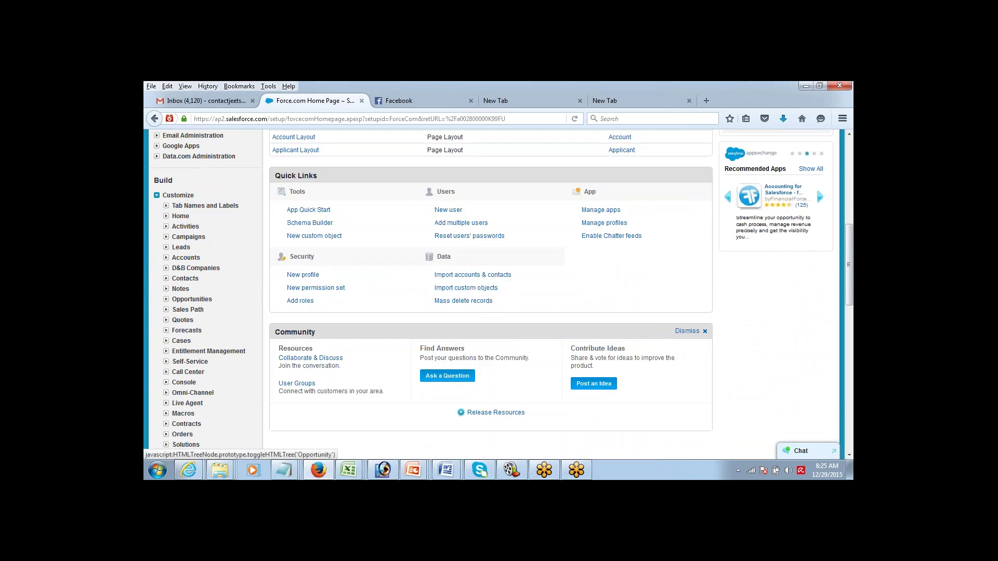
pyautogui.click(166, 299)
pyautogui.click(190, 310)
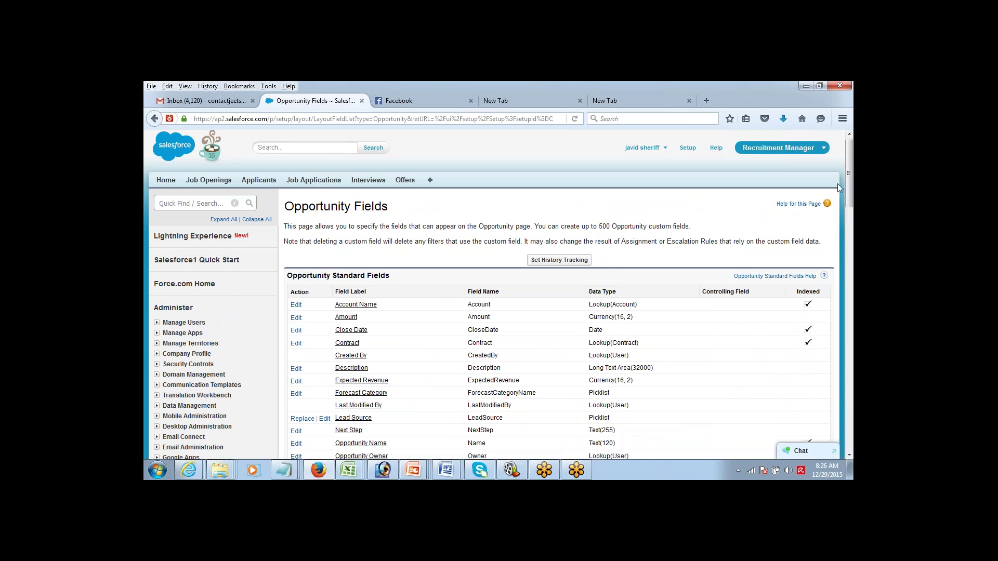
# Start a new custom field on the Opportunity object with Formula as its data type.
pyautogui.moveTo(849, 181); pyautogui.dragTo(851, 245)
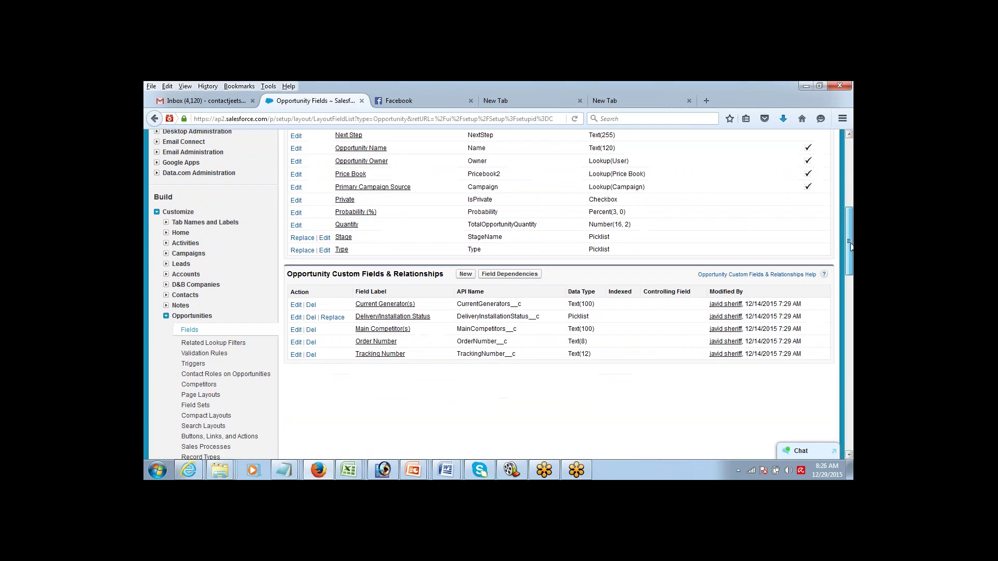
pyautogui.click(468, 277)
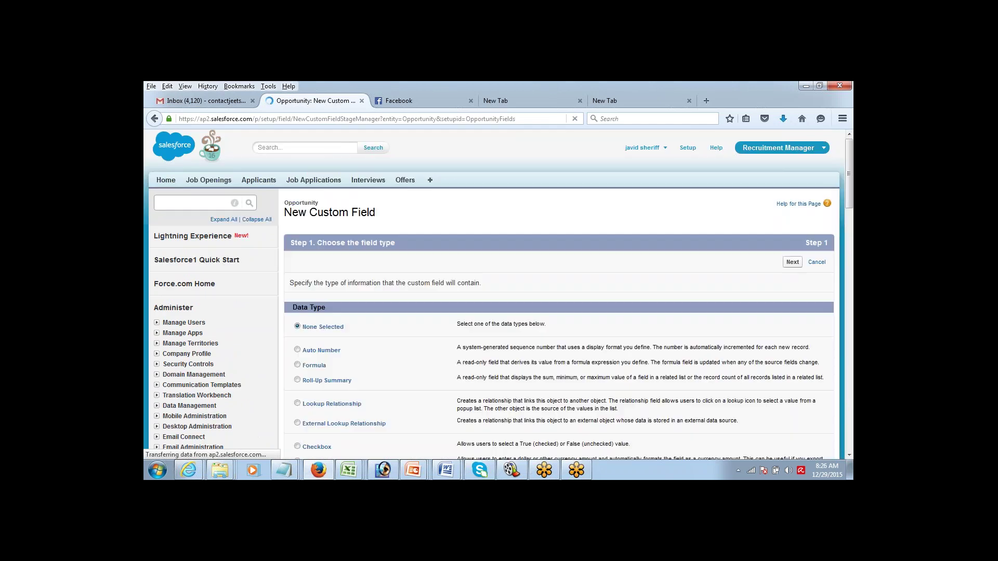
pyautogui.click(297, 365)
pyautogui.click(792, 262)
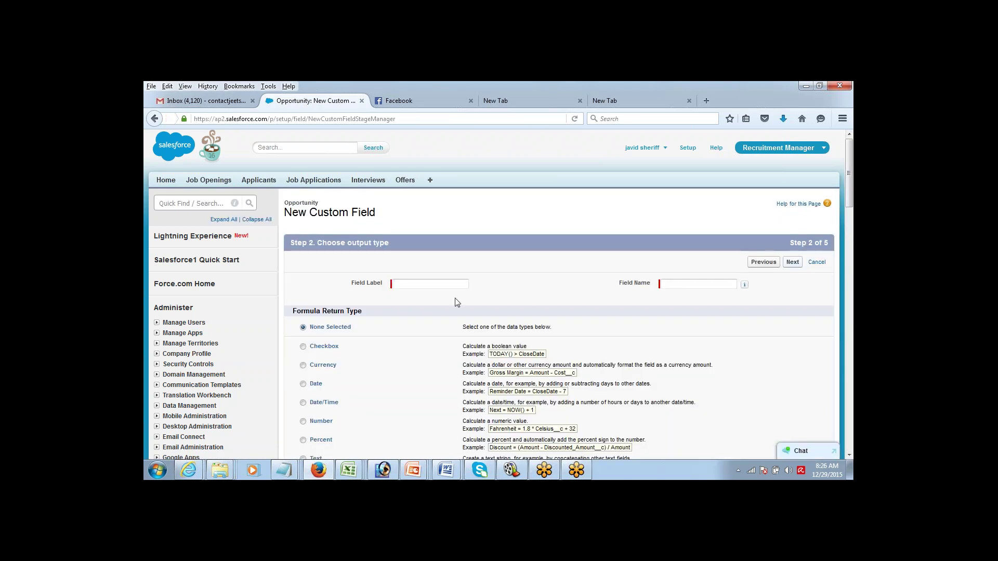
# Label the formula field Tax, choose Currency as its return type, and continue to the formula entry.
pyautogui.click(429, 285)
pyautogui.write('Tx')
pyautogui.press('BackSpace')
pyautogui.write('ax')
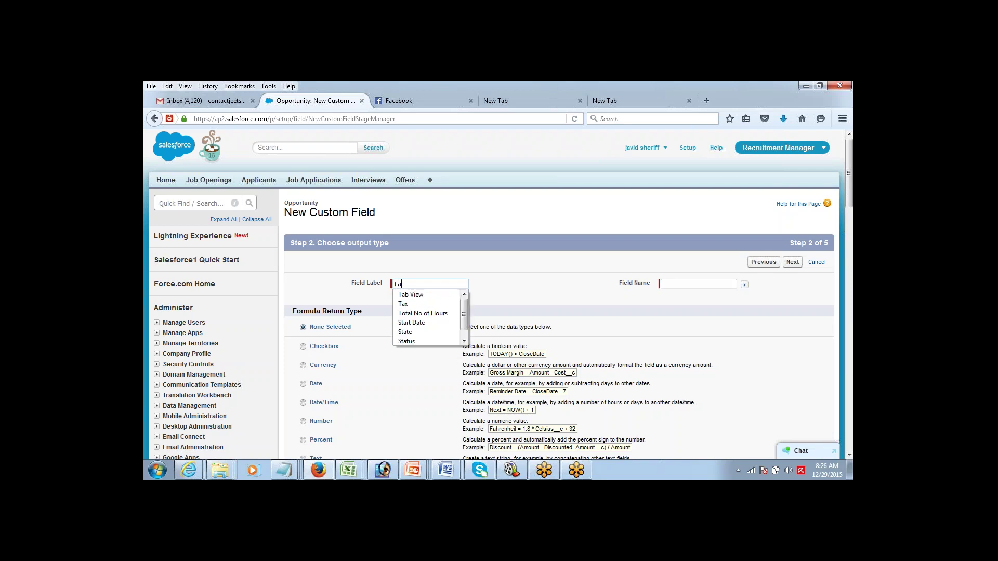
pyautogui.press('Tab')
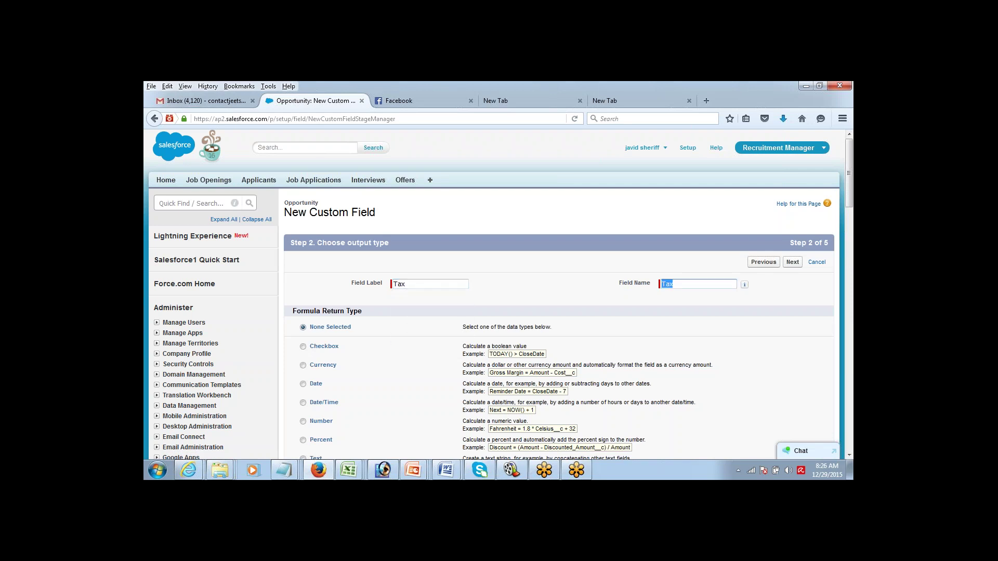
pyautogui.click(303, 366)
pyautogui.click(792, 263)
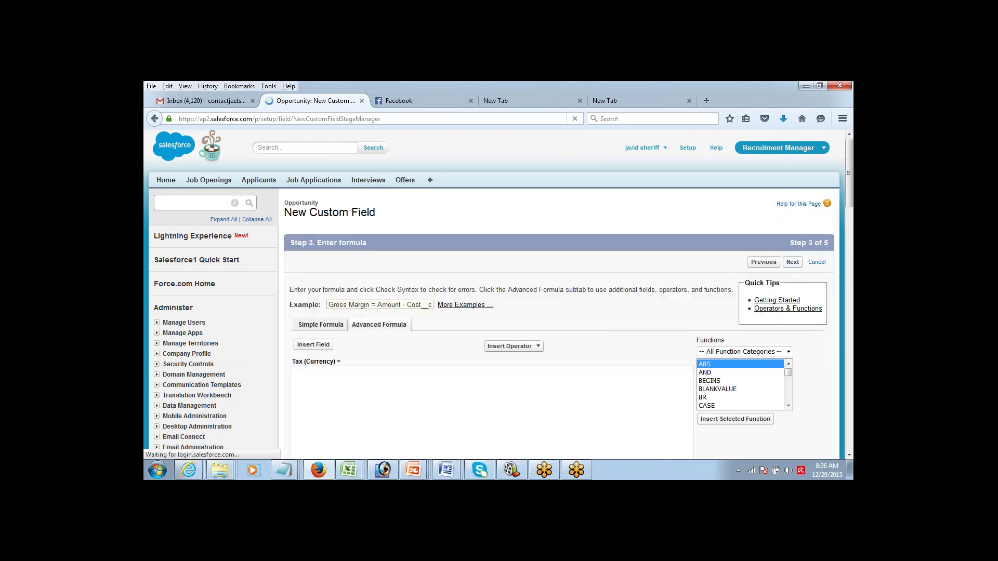
# Insert the Opportunity Amount field into the Tax formula.
pyautogui.scroll(-1, 847, 199)
pyautogui.scroll(-3, 847, 199)
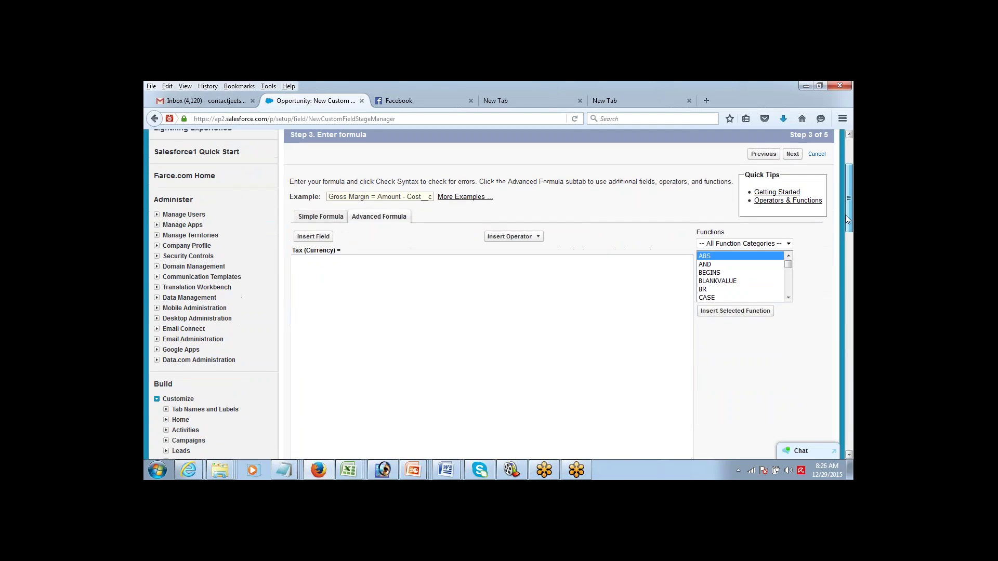
pyautogui.click(324, 245)
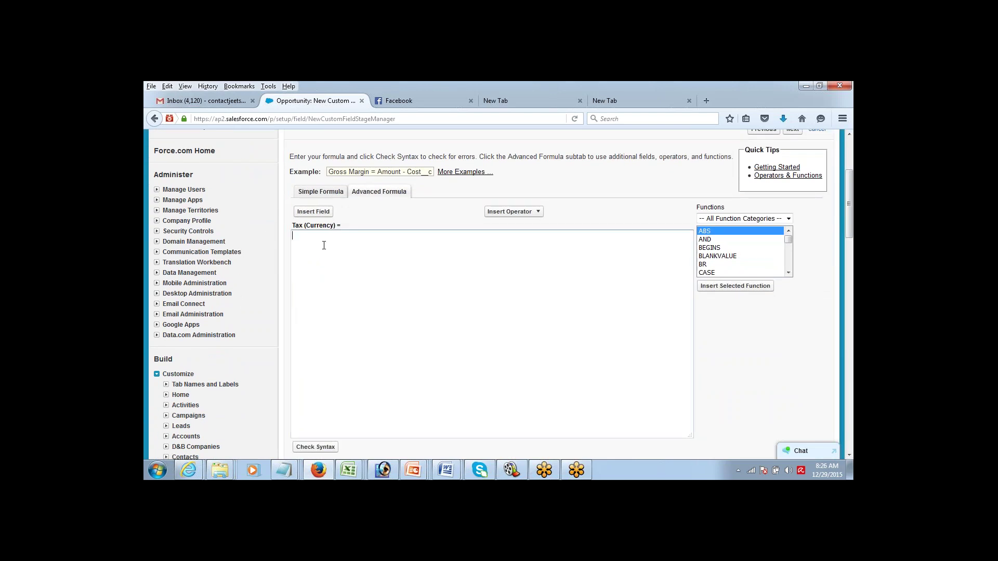
pyautogui.click(314, 212)
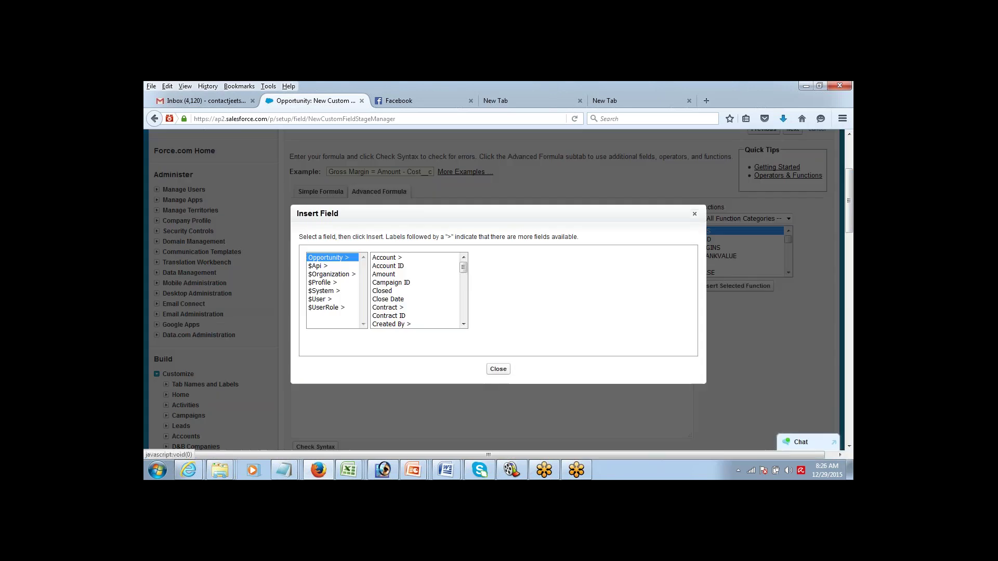
pyautogui.click(400, 275)
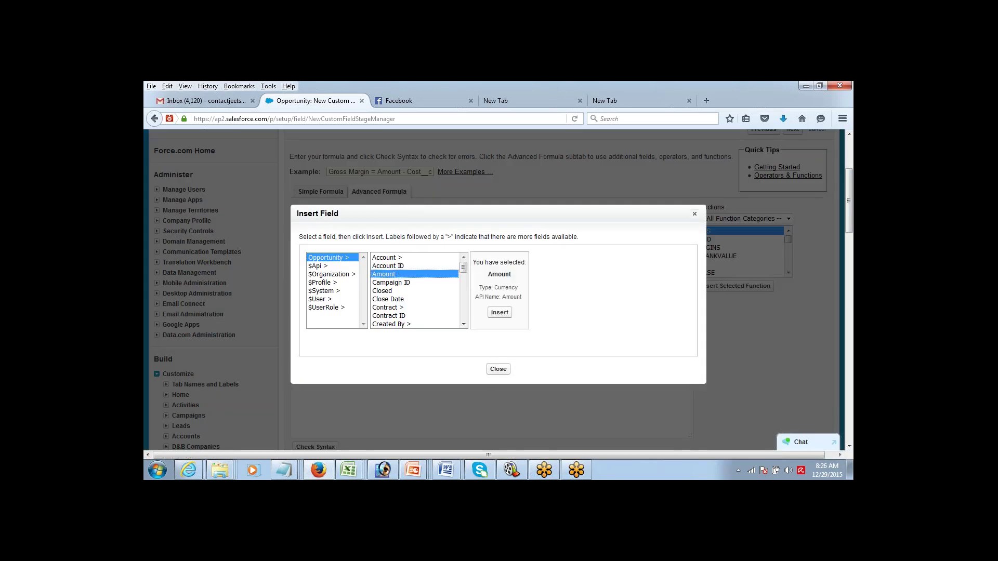
pyautogui.click(494, 312)
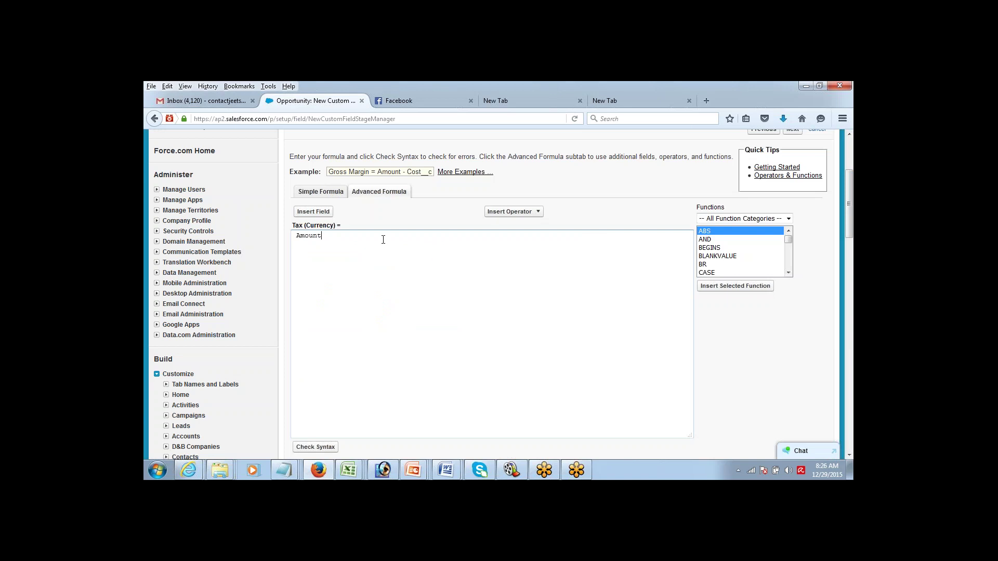
# Complete the Tax formula as 0.1 * Amount and check its syntax.
pyautogui.press('BackSpace')
pyautogui.write('0.1 *')
pyautogui.click(383, 239)
pyautogui.tripleClick(383, 239)
pyautogui.click(315, 447)
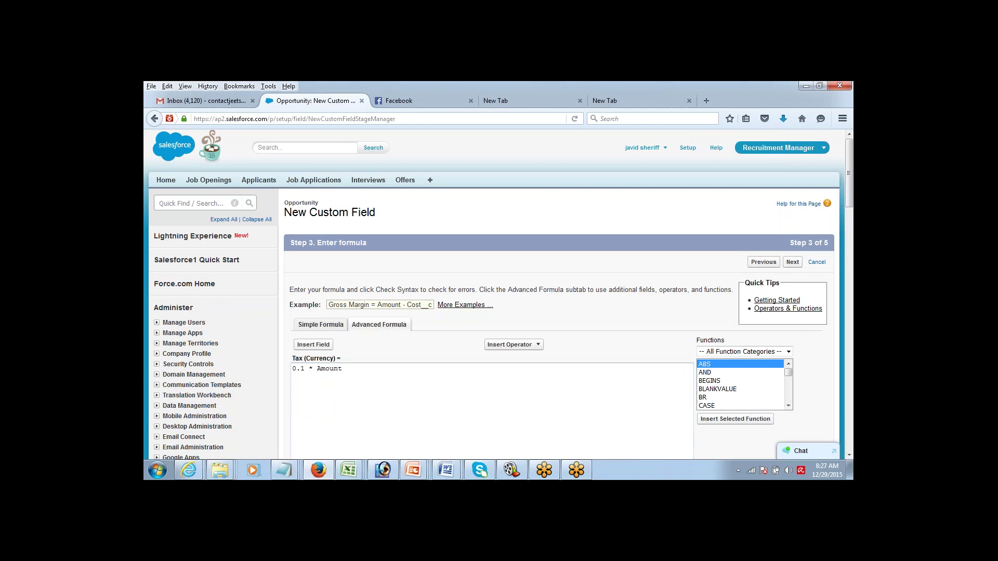
pyautogui.moveTo(852, 164); pyautogui.dragTo(852, 210)
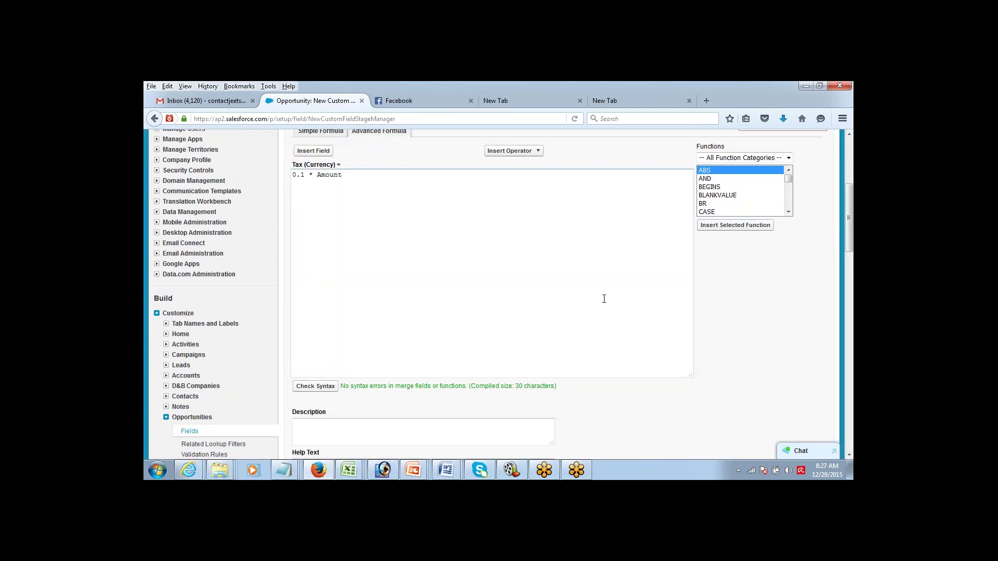
pyautogui.moveTo(347, 385); pyautogui.dragTo(389, 386)
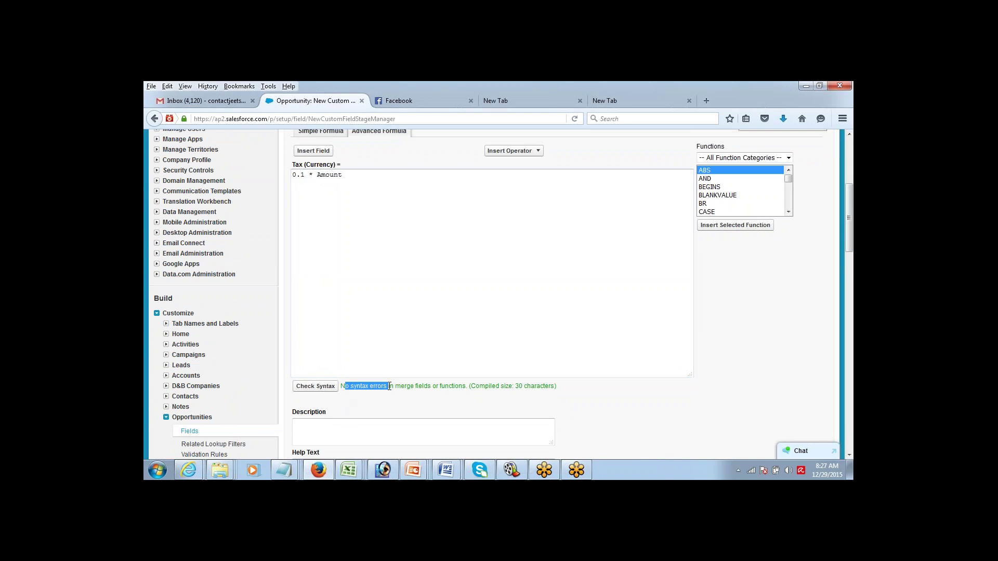
pyautogui.click(389, 386)
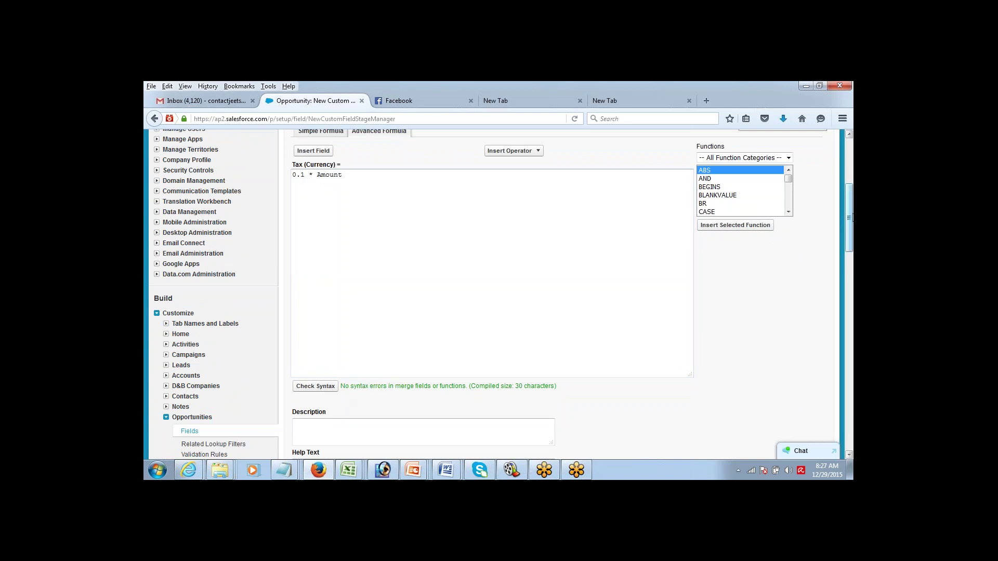
# Make the Tax field visible to all profiles and save it with all four Opportunity page layouts included.
pyautogui.scroll(-7, 765, 283)
pyautogui.scroll(2, 766, 277)
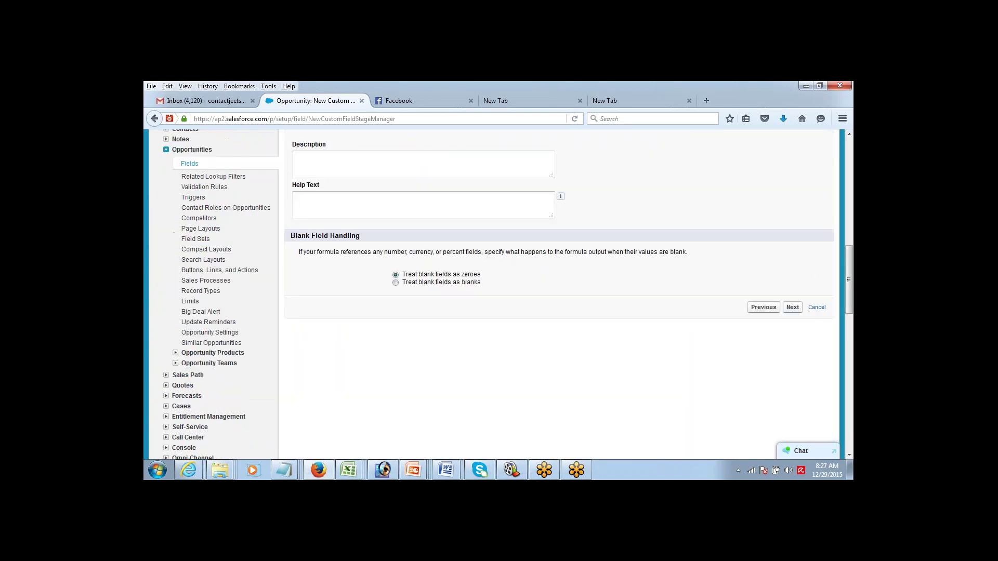
pyautogui.click(793, 307)
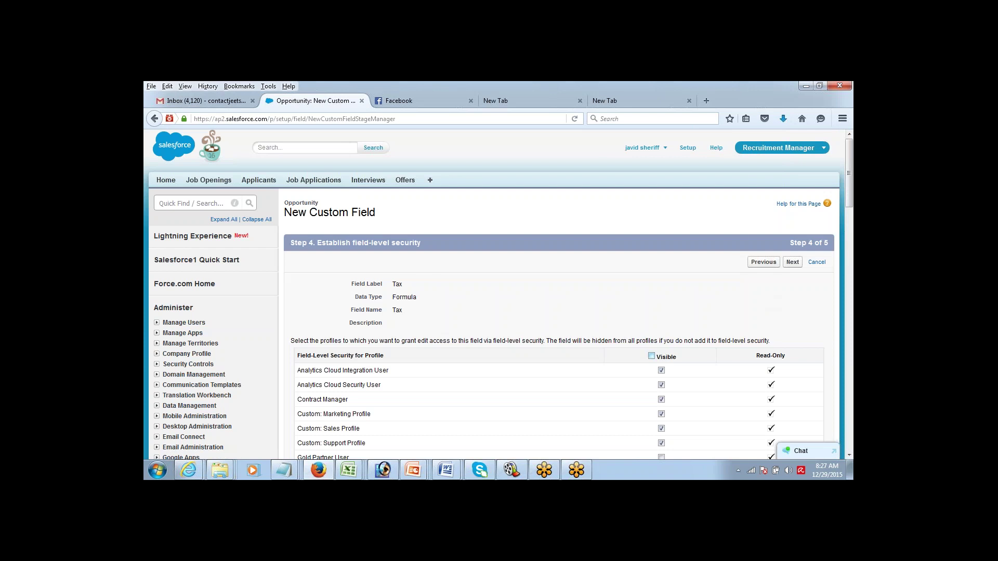
pyautogui.click(651, 356)
pyautogui.click(792, 262)
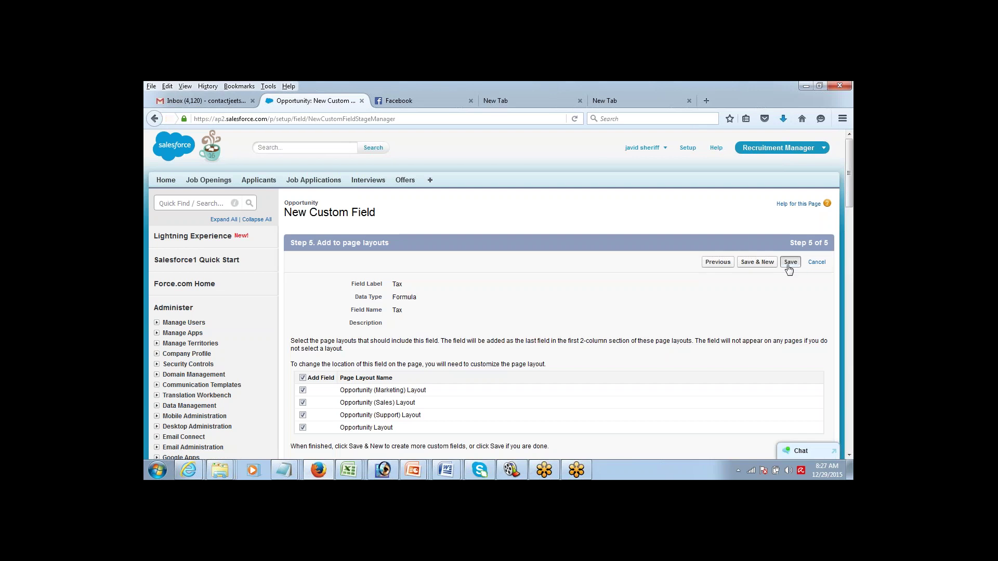
pyautogui.click(789, 263)
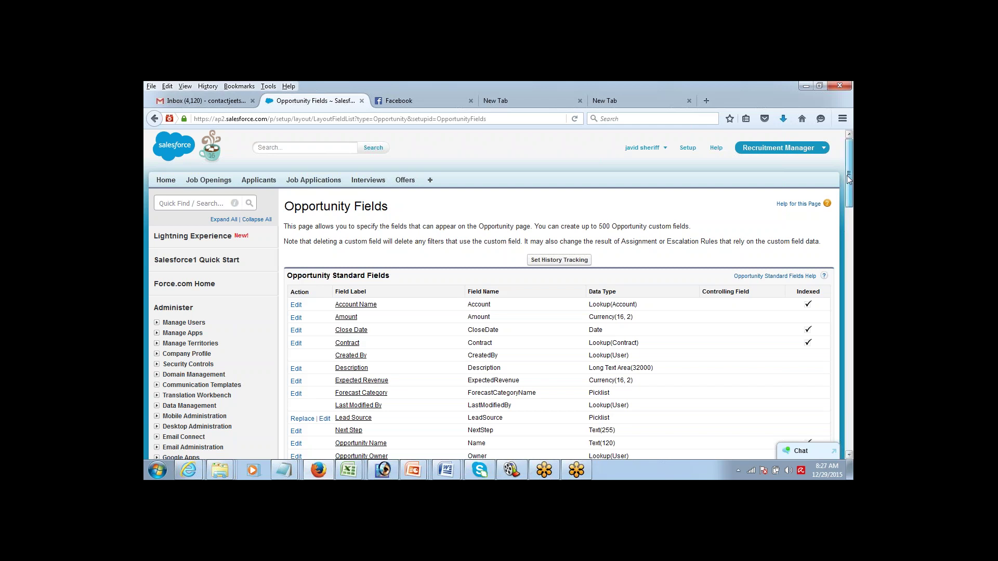
# Examine the Opportunity standard and custom field lists, including the entry for the new Tax field.
pyautogui.moveTo(849, 180); pyautogui.dragTo(844, 231)
pyautogui.scroll(-5, 803, 281)
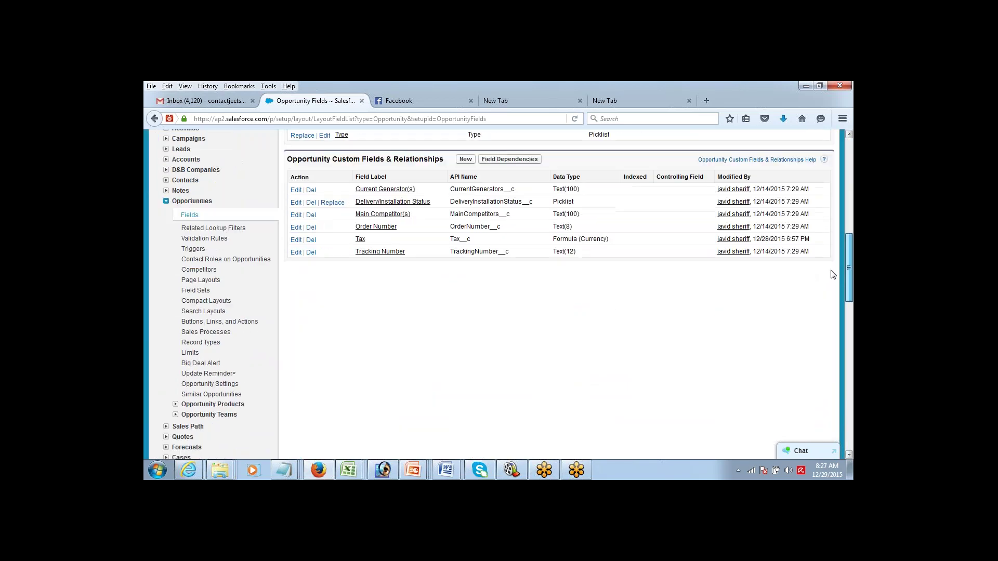
pyautogui.scroll(4, 838, 220)
pyautogui.scroll(-2, 838, 220)
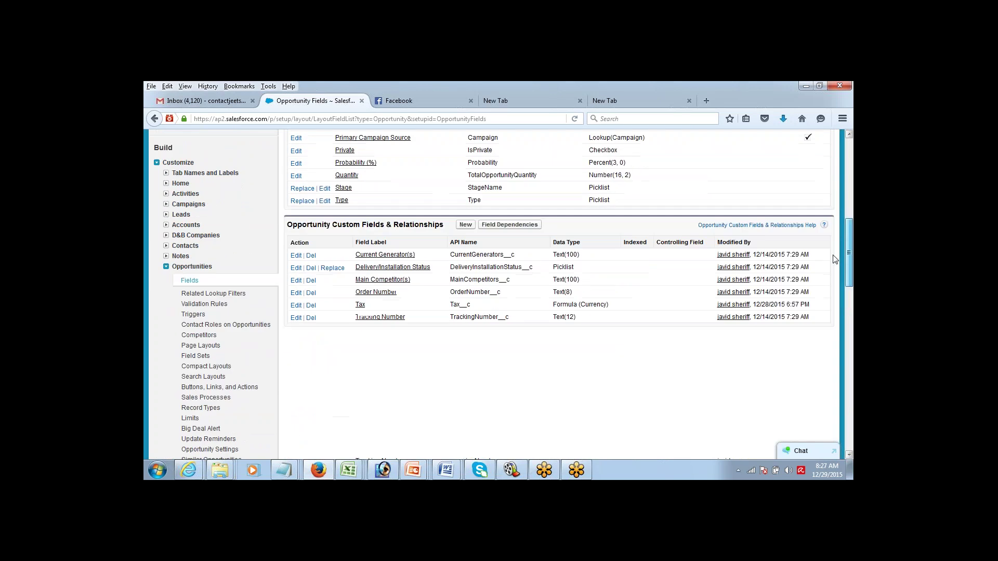
pyautogui.scroll(5, 847, 205)
pyautogui.scroll(3, 847, 205)
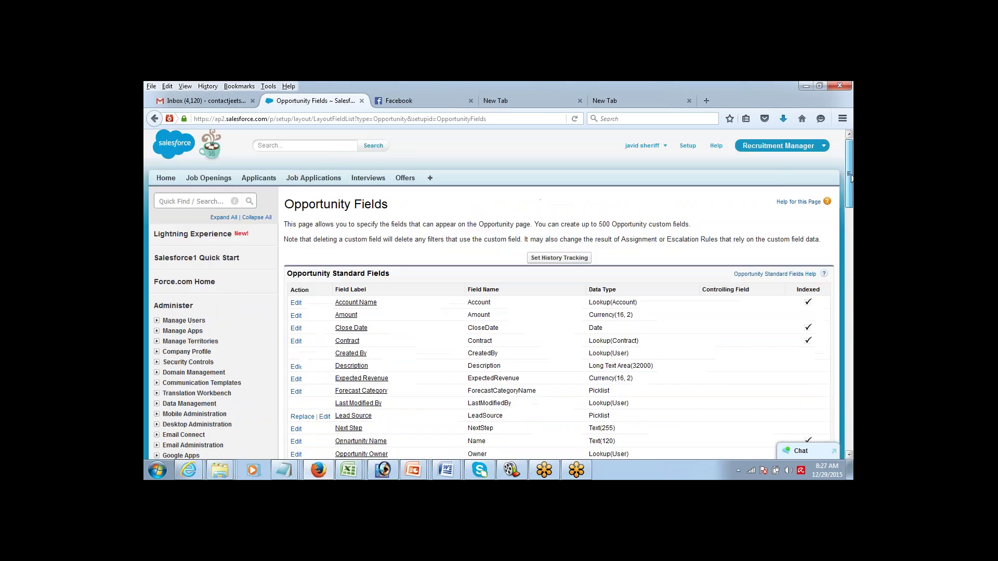
pyautogui.scroll(-5, 837, 258)
pyautogui.scroll(-4, 834, 273)
pyautogui.scroll(4, 837, 247)
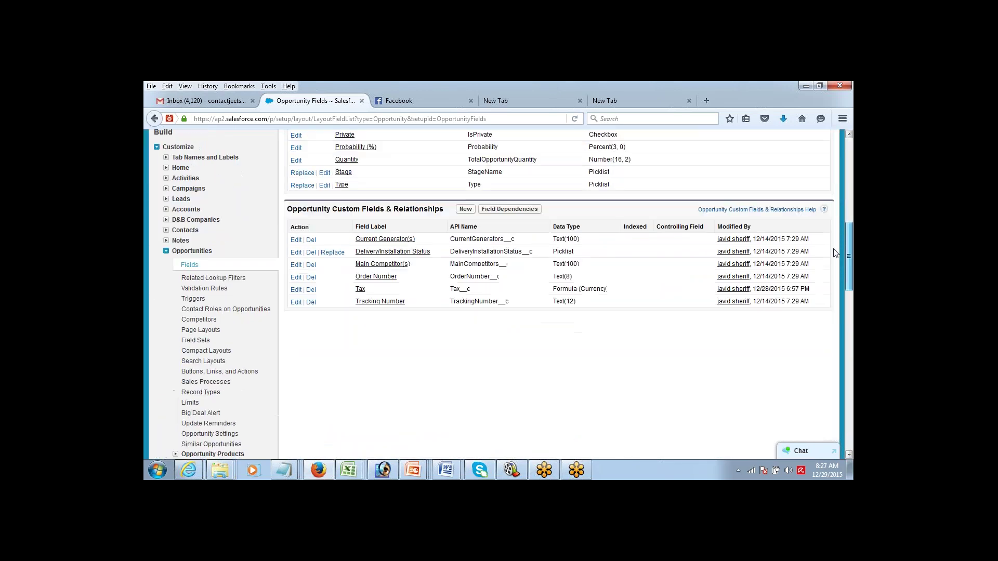
pyautogui.scroll(6, 846, 204)
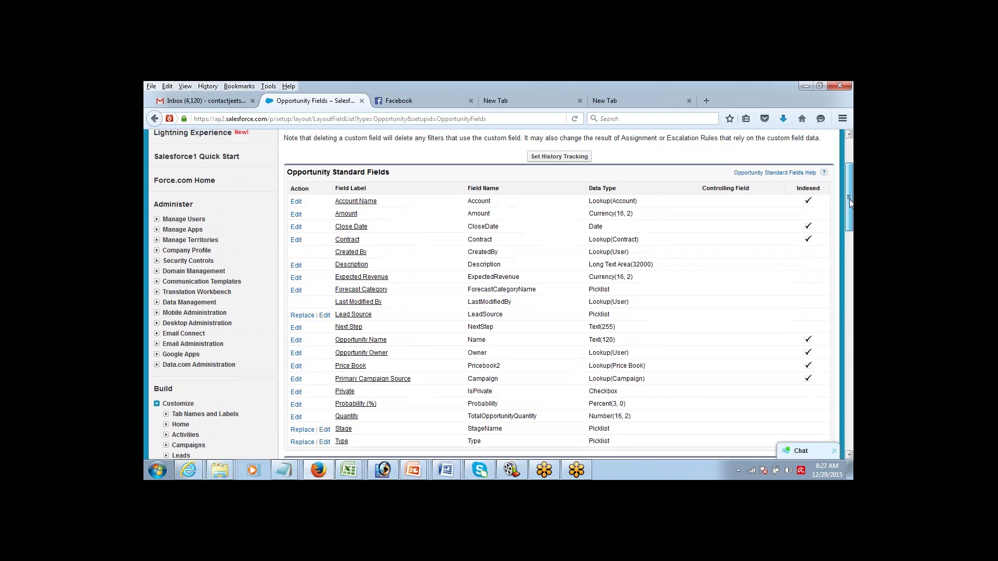
pyautogui.scroll(-5, 842, 227)
pyautogui.scroll(5, 841, 227)
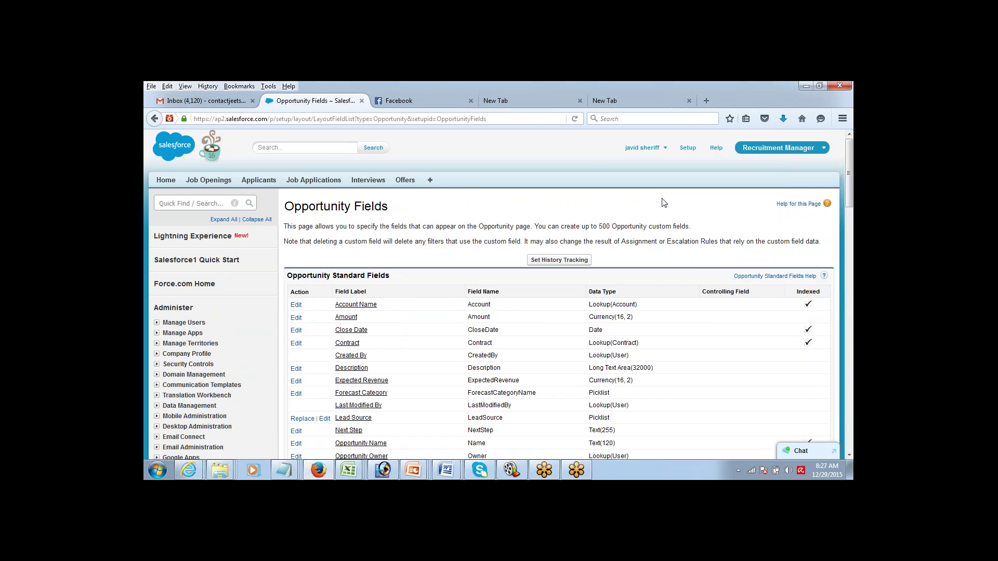
# Open the Setup home page in a new browser tab and switch to it.
pyautogui.middleClick(687, 148)
pyautogui.click(425, 102)
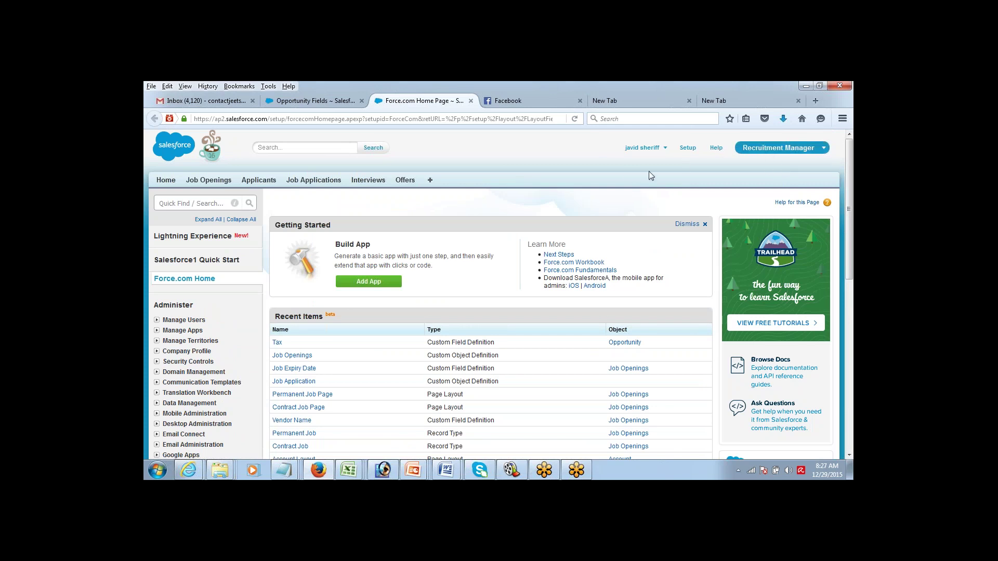
pyautogui.moveTo(741, 148); pyautogui.dragTo(762, 149)
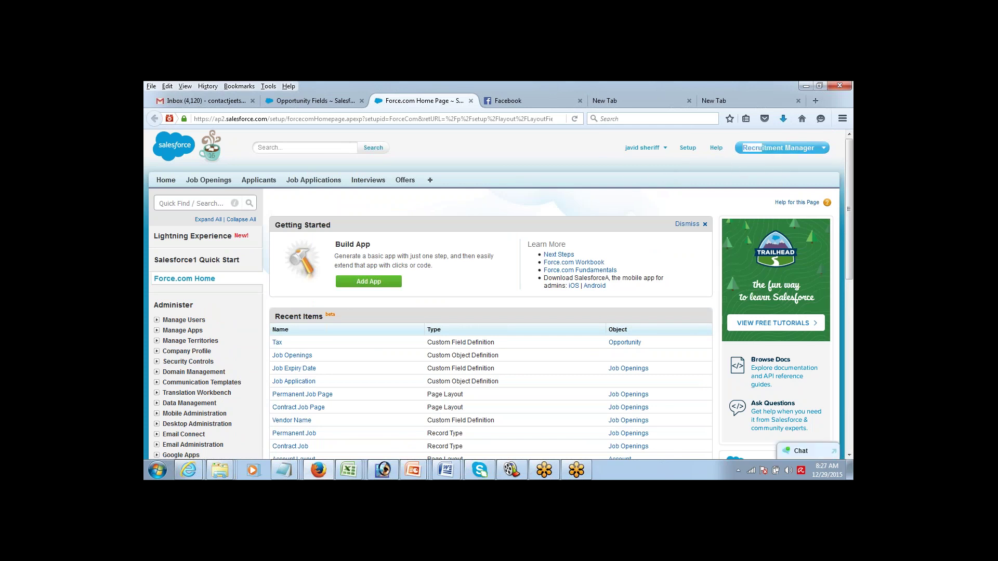
# Switch from the Recruitment Manager app to the Sales app.
pyautogui.click(762, 148)
pyautogui.click(763, 148)
pyautogui.click(764, 149)
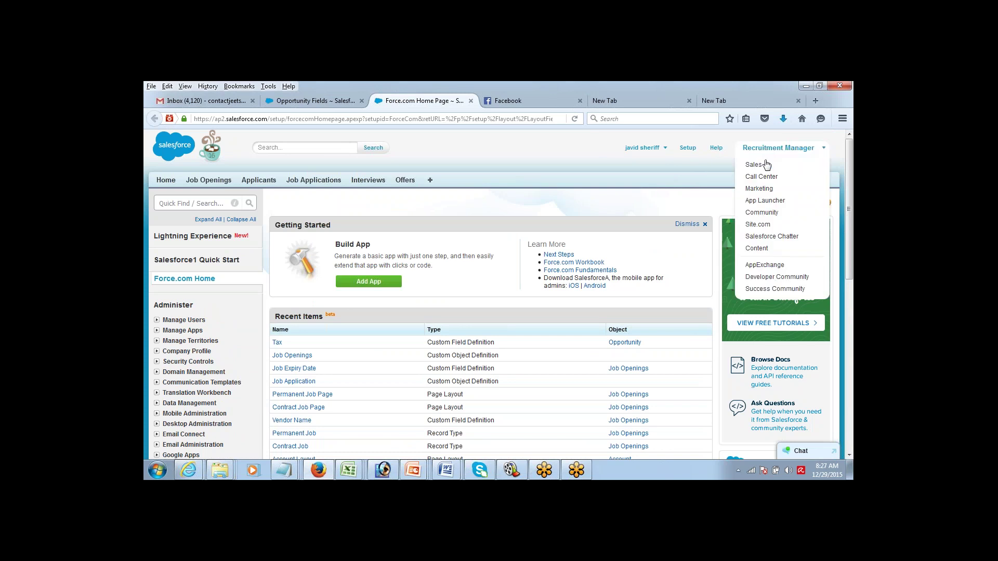
pyautogui.click(766, 164)
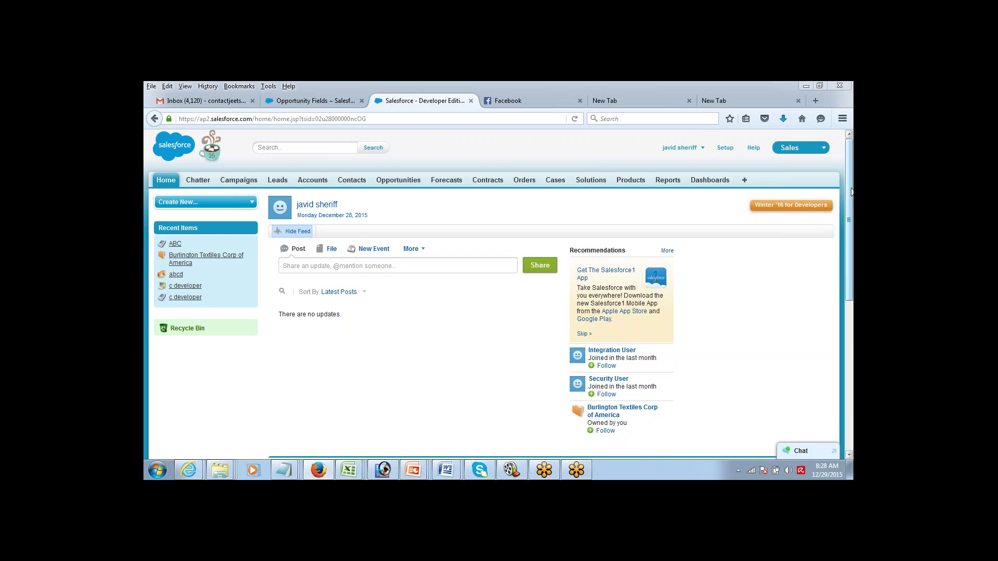
pyautogui.moveTo(849, 192)
pyautogui.mouseDown()
pyautogui.moveTo(849, 200)
pyautogui.moveTo(850, 189)
pyautogui.mouseUp()
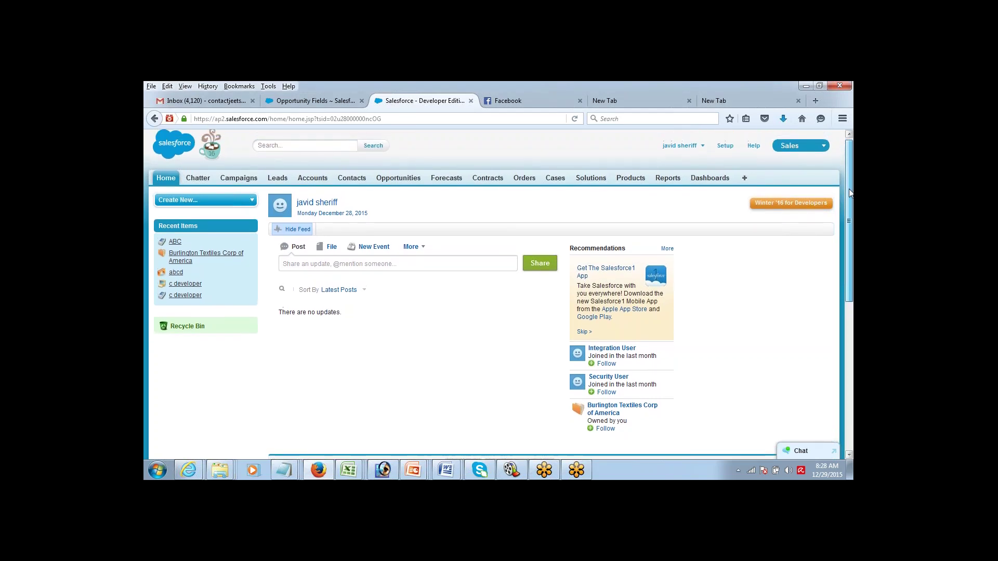
# List All Opportunities and open the Burlington Textiles Weaving Plant Generator record.
pyautogui.click(402, 180)
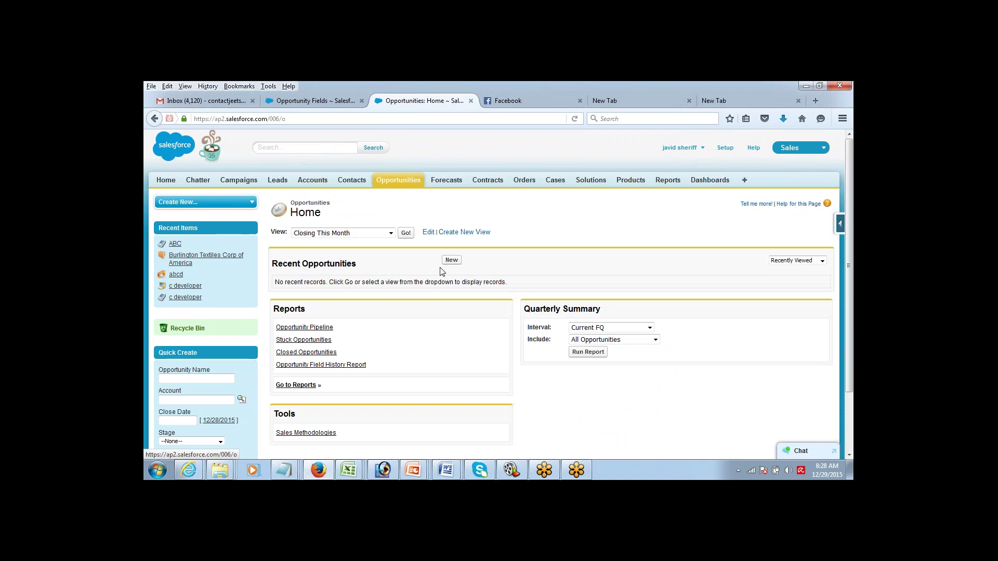
pyautogui.click(347, 234)
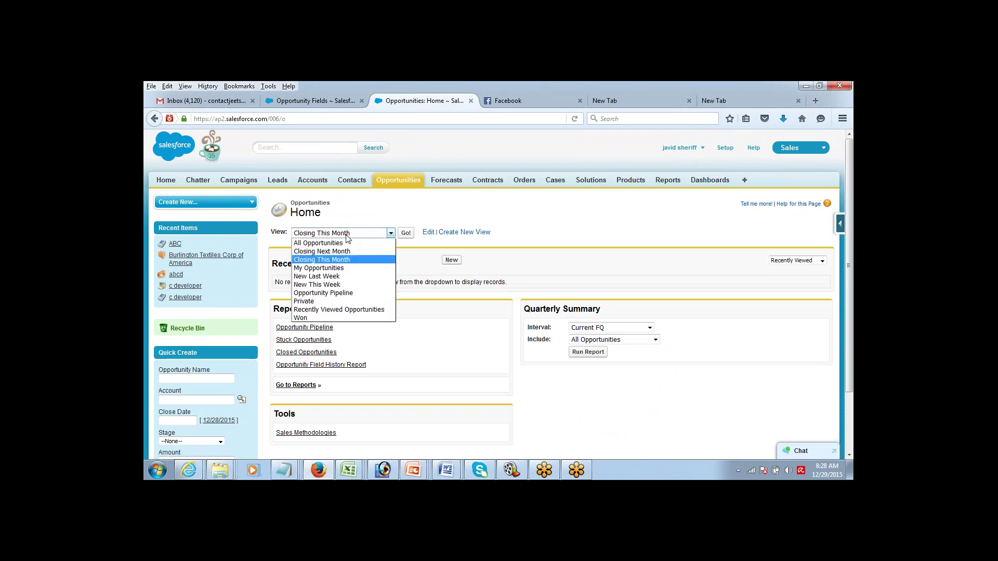
pyautogui.click(322, 242)
pyautogui.click(406, 233)
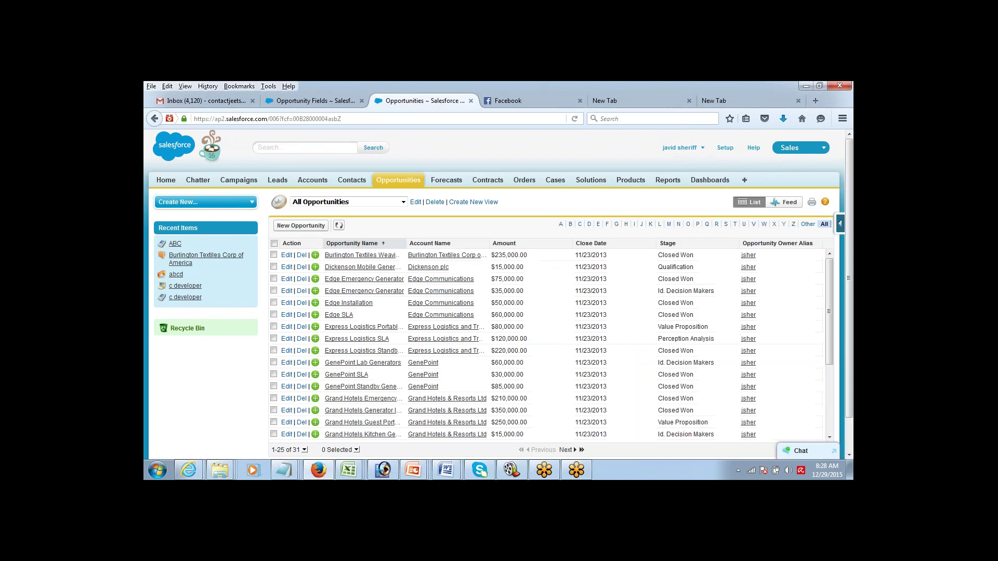
pyautogui.click(375, 256)
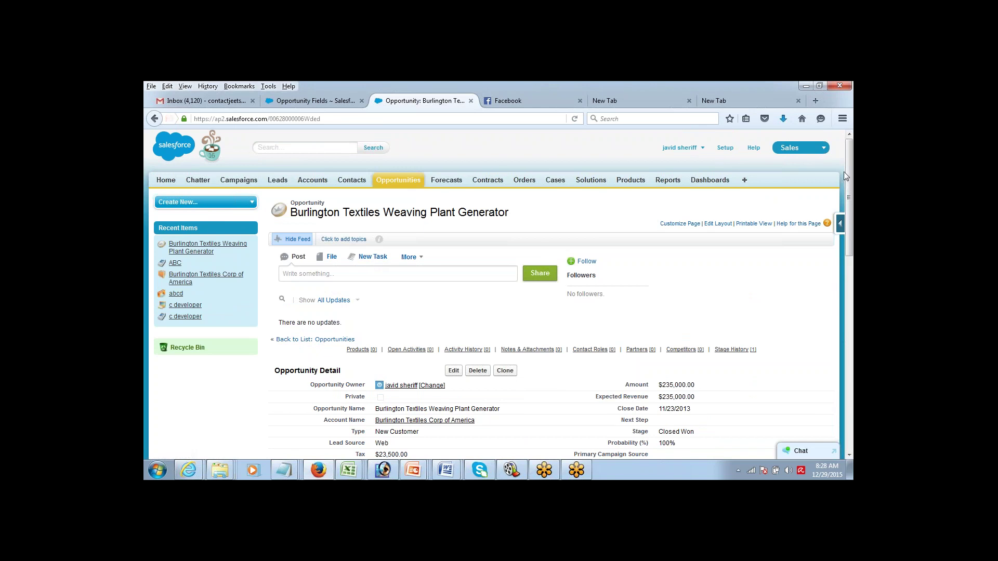
# Compare the Tax value with the Amount in the opportunity's details.
pyautogui.moveTo(848, 173); pyautogui.dragTo(828, 221)
pyautogui.scroll(-2, 829, 220)
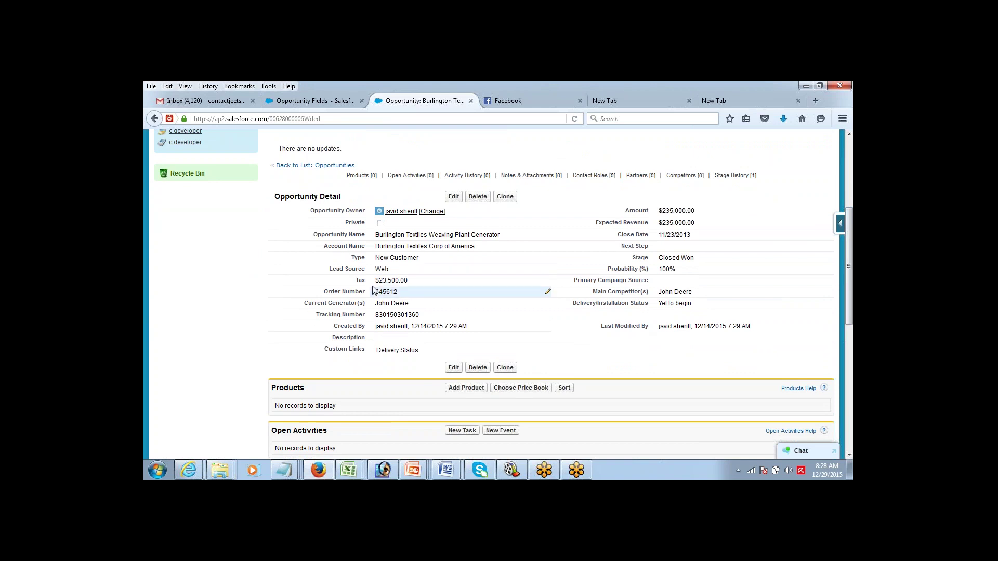
pyautogui.moveTo(375, 282); pyautogui.dragTo(416, 283)
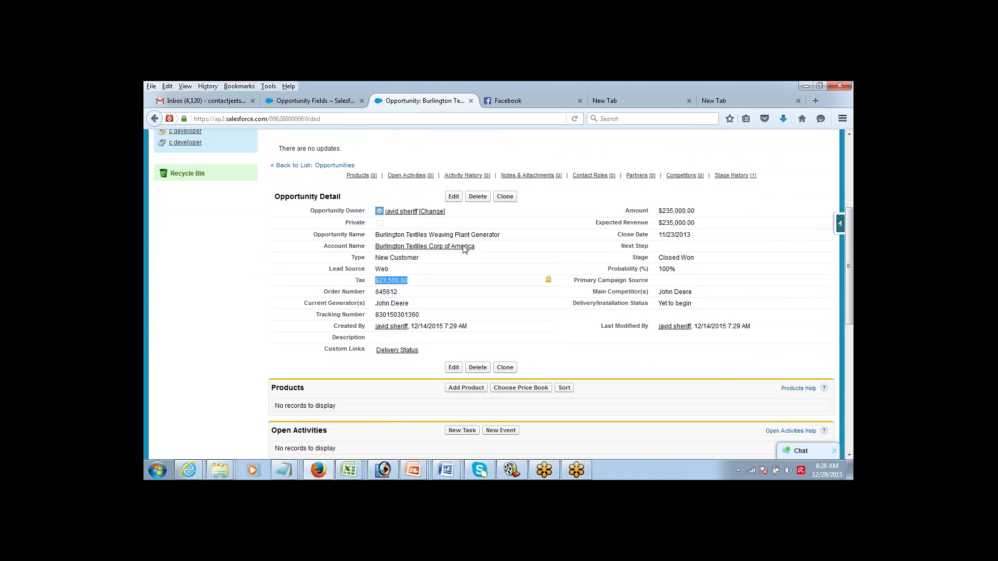
pyautogui.moveTo(659, 213); pyautogui.dragTo(700, 217)
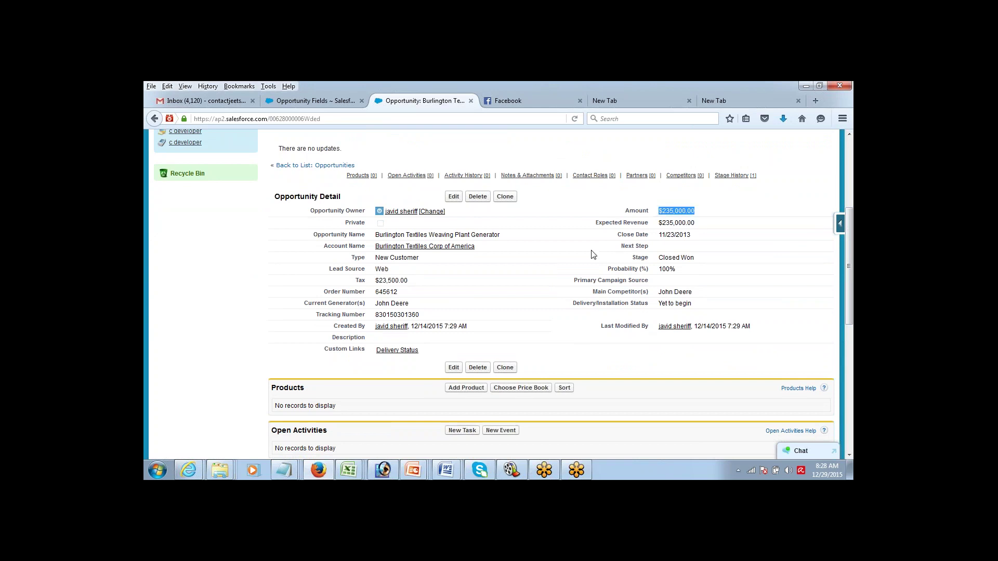
pyautogui.moveTo(376, 282); pyautogui.dragTo(414, 288)
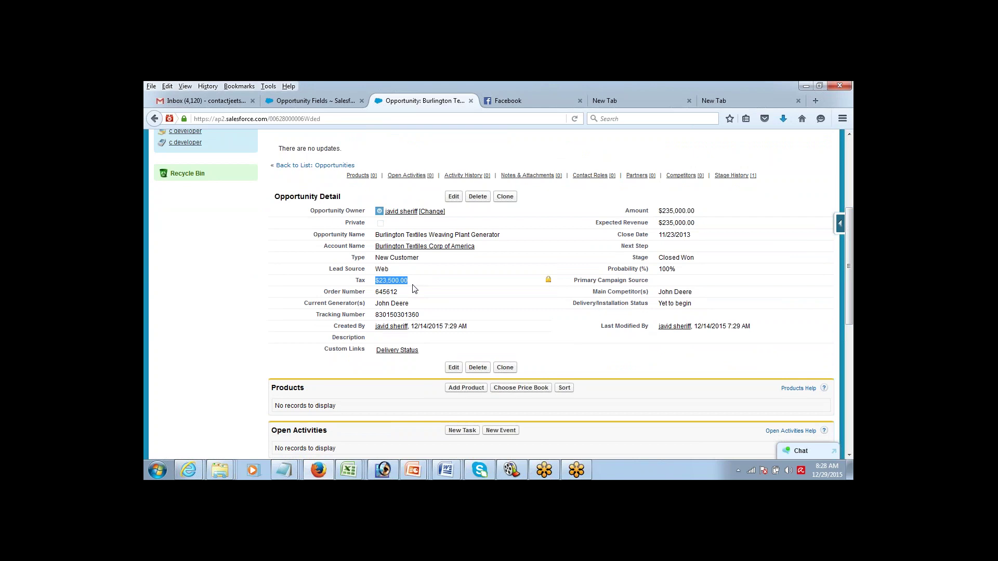
pyautogui.click(662, 214)
pyautogui.moveTo(661, 215); pyautogui.dragTo(697, 218)
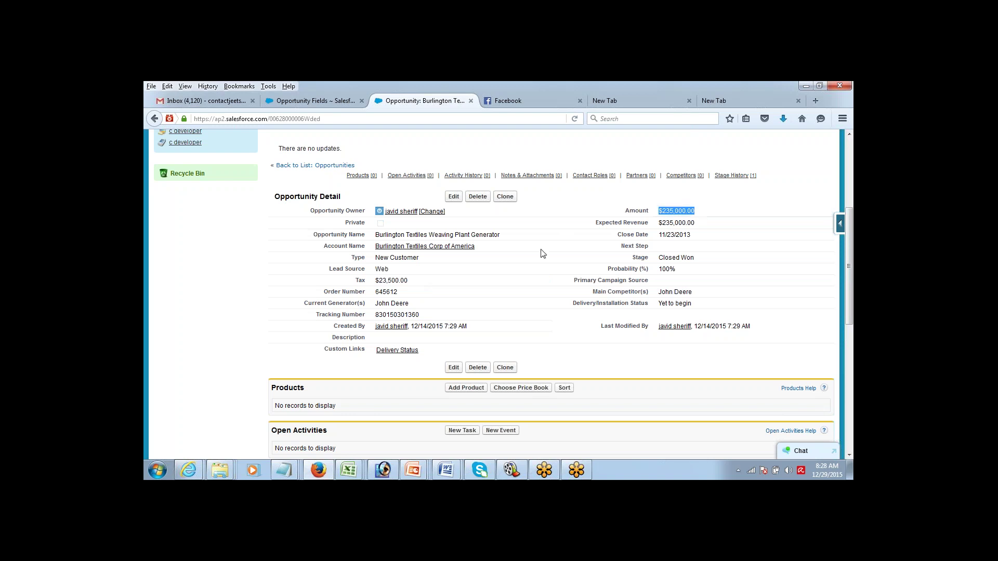
pyautogui.click(378, 280)
pyautogui.moveTo(378, 280); pyautogui.dragTo(416, 286)
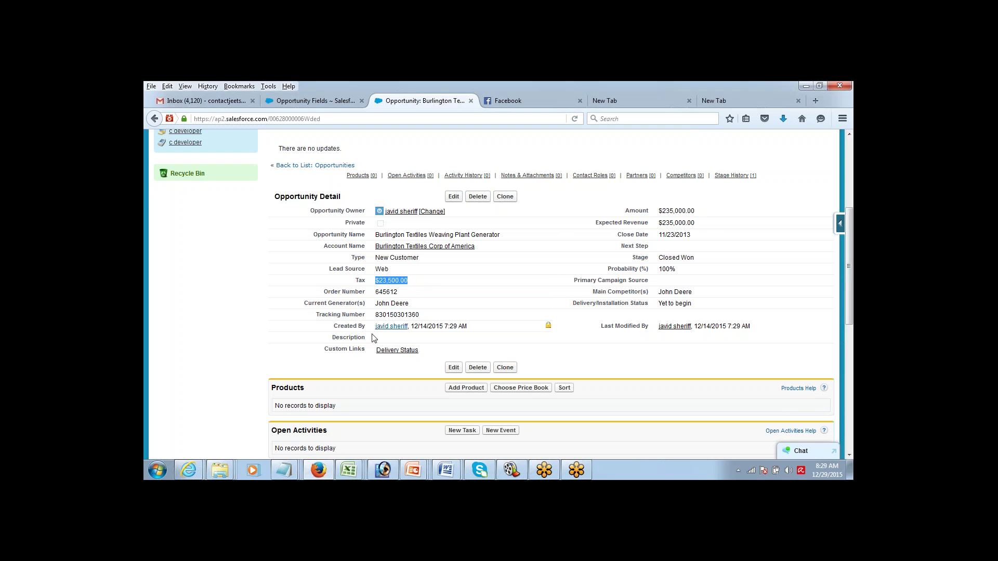
# Review the Tax rule in the install notes in Notepad, and return to the opportunity's Amount field.
pyautogui.moveTo(288, 473)
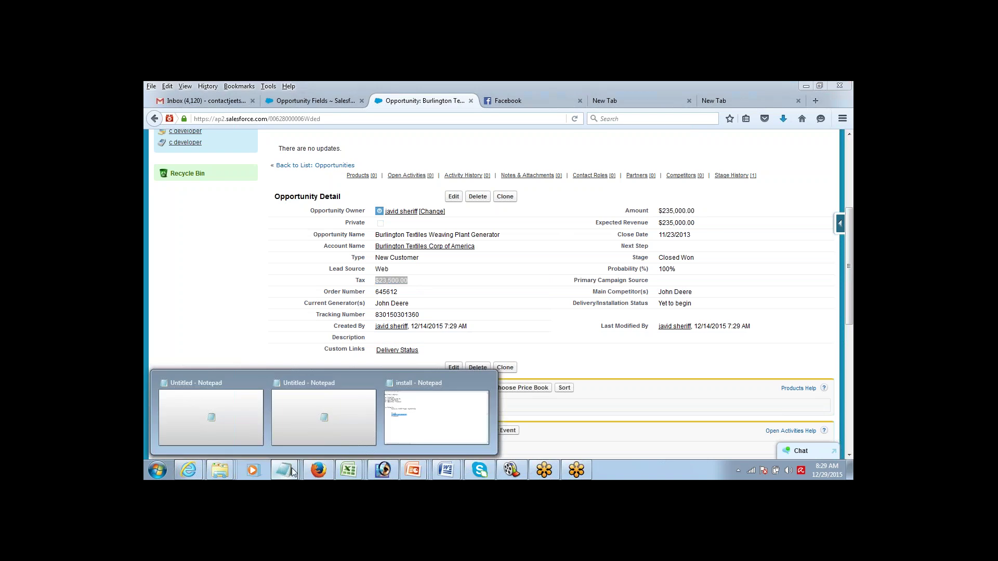
pyautogui.click(418, 417)
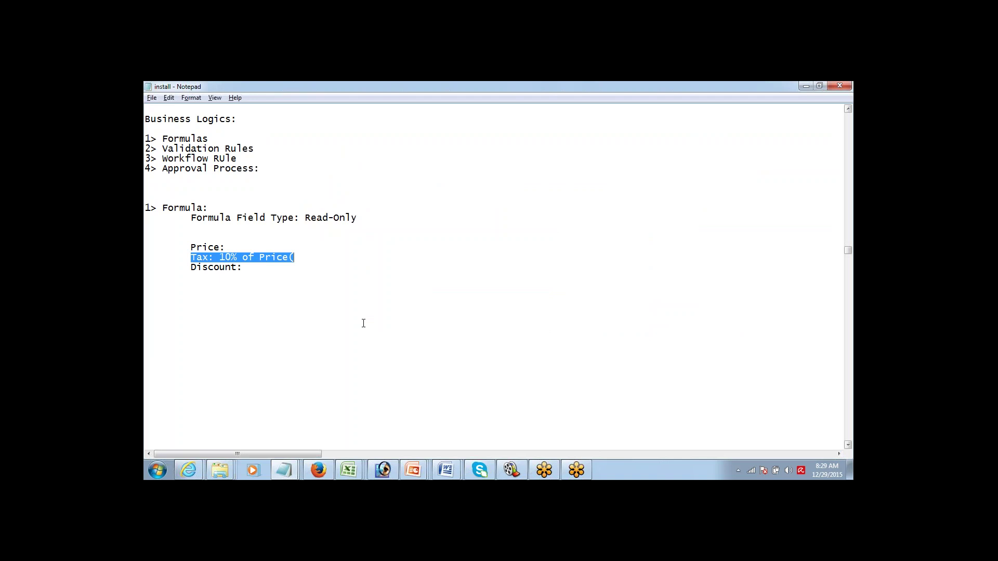
pyautogui.hotkey('alt', 'Tab')
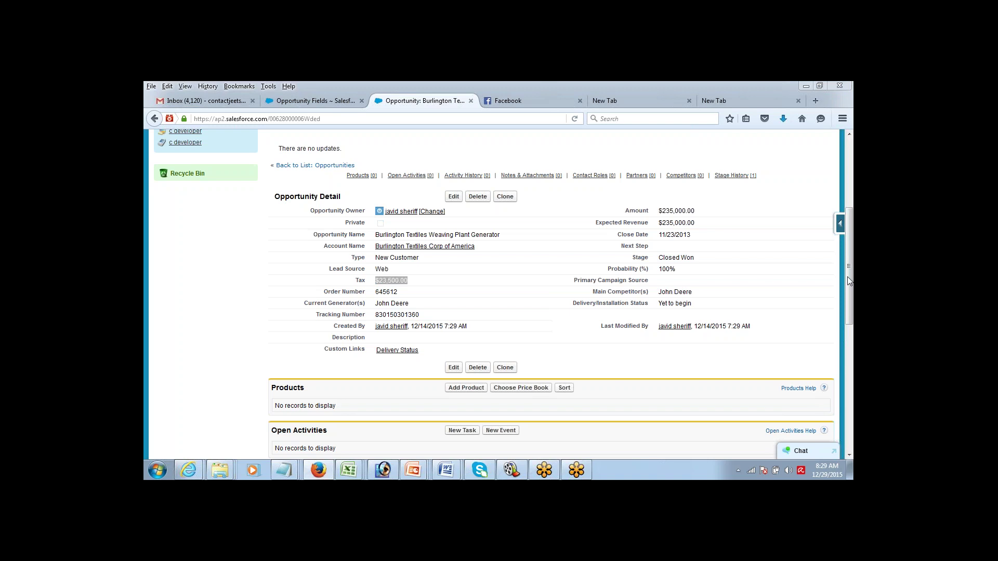
pyautogui.moveTo(849, 213); pyautogui.dragTo(849, 146)
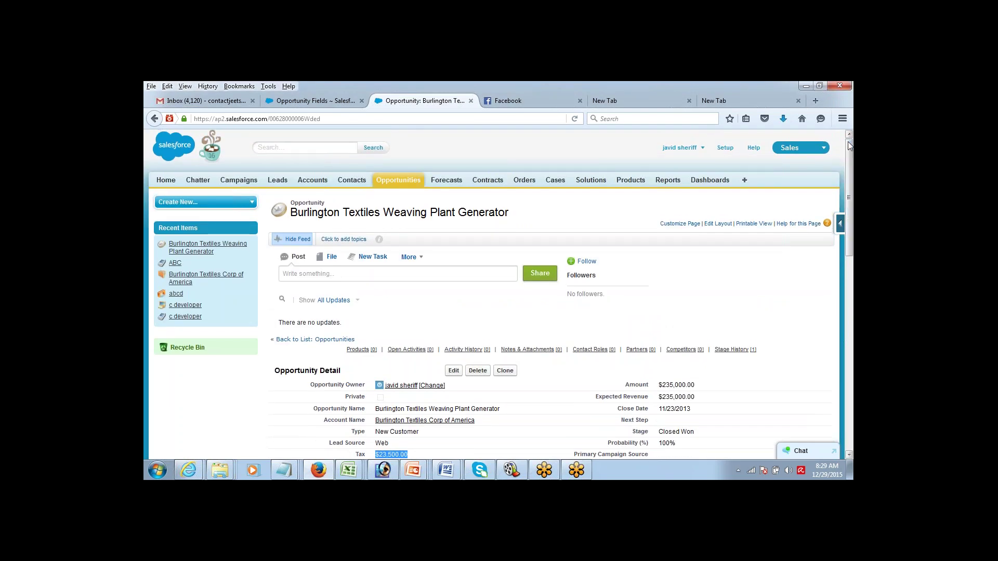
pyautogui.doubleClick(629, 385)
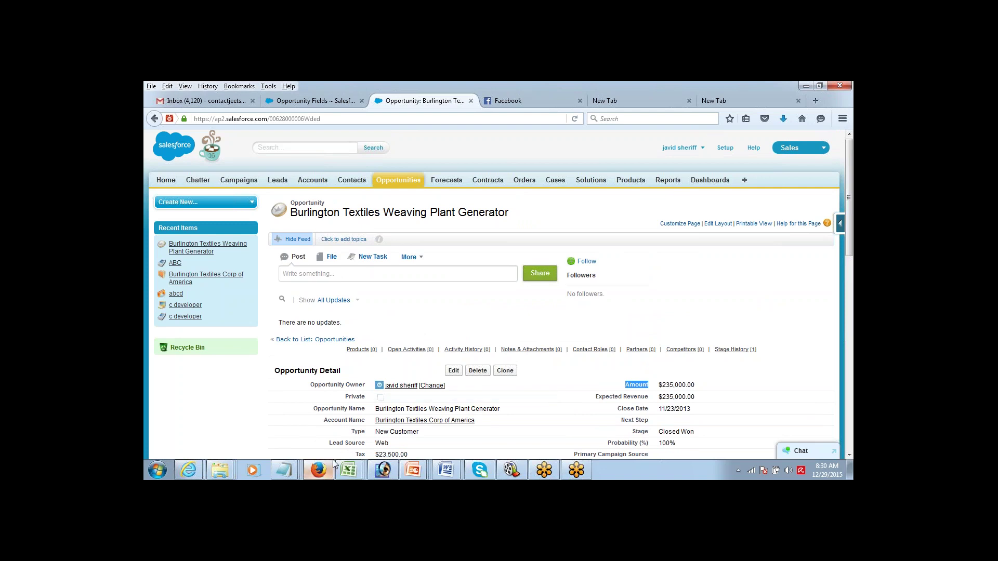
# Compare the Price line in the install notes in Notepad with the Amount field in the opportunity's details.
pyautogui.moveTo(297, 475)
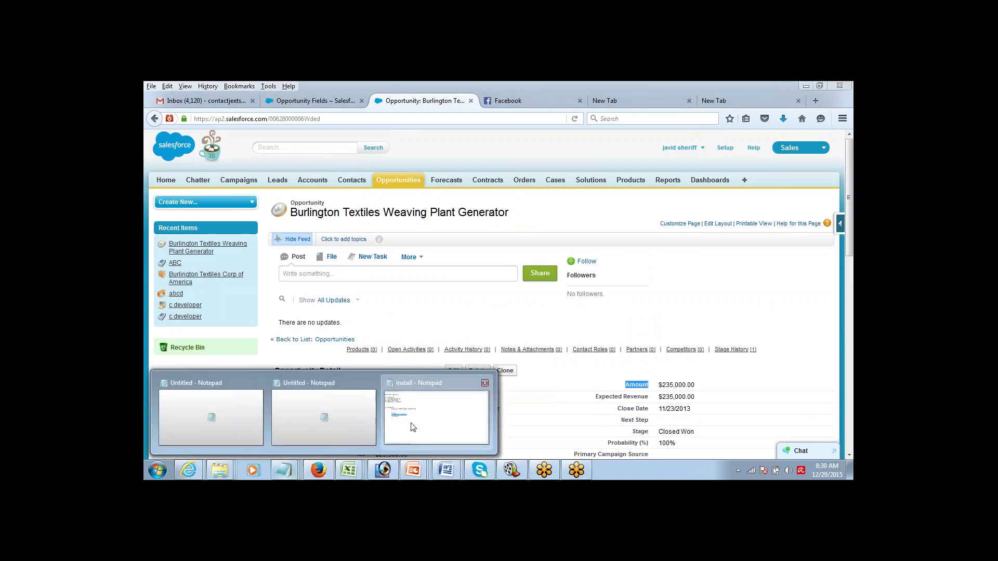
pyautogui.click(436, 418)
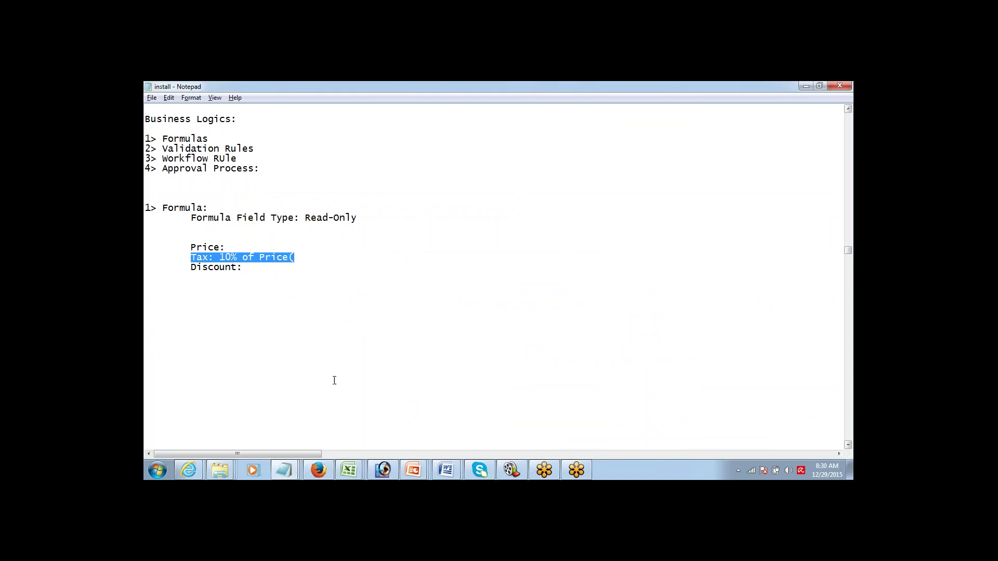
pyautogui.doubleClick(212, 249)
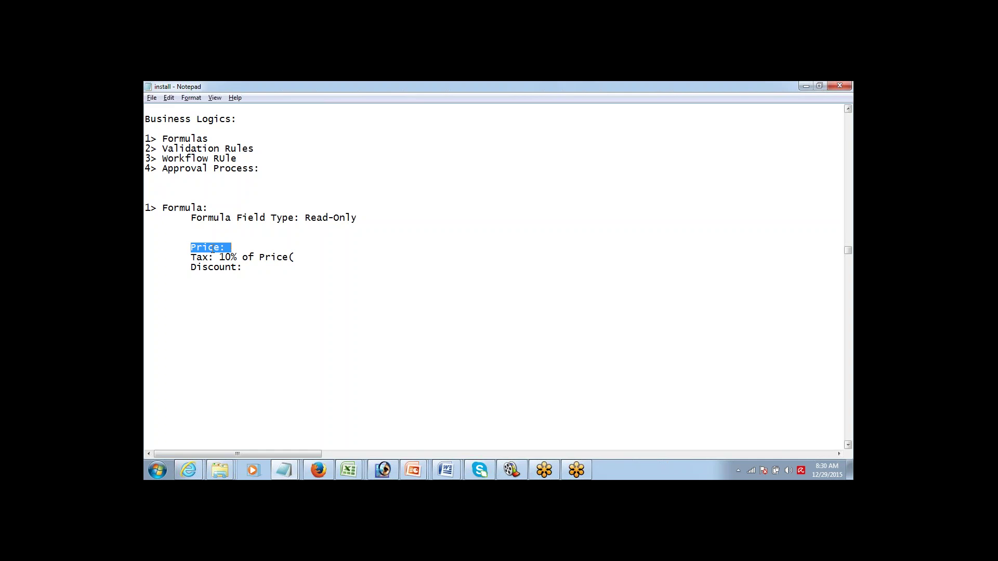
pyautogui.hotkey('alt', 'Tab')
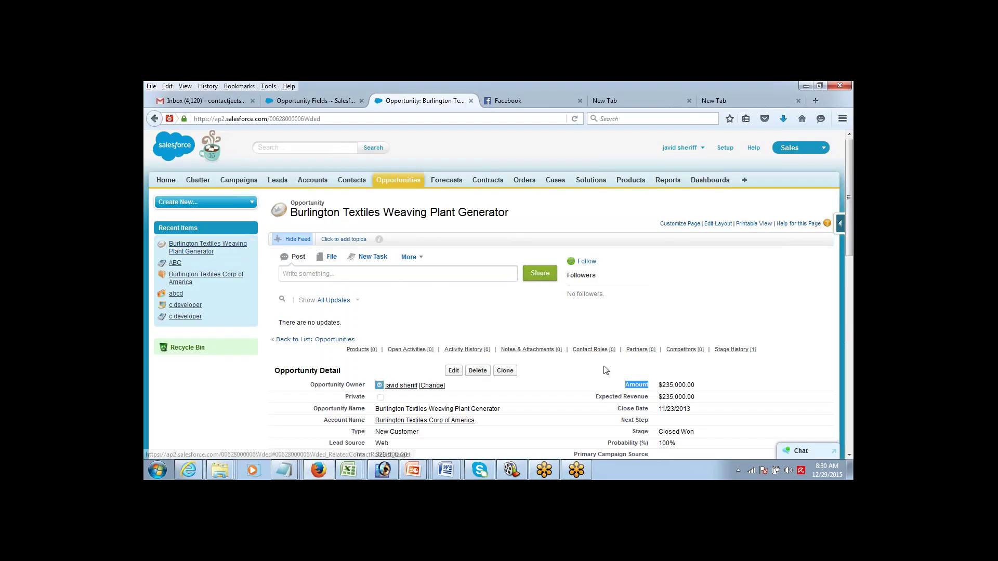
pyautogui.moveTo(625, 384); pyautogui.dragTo(651, 385)
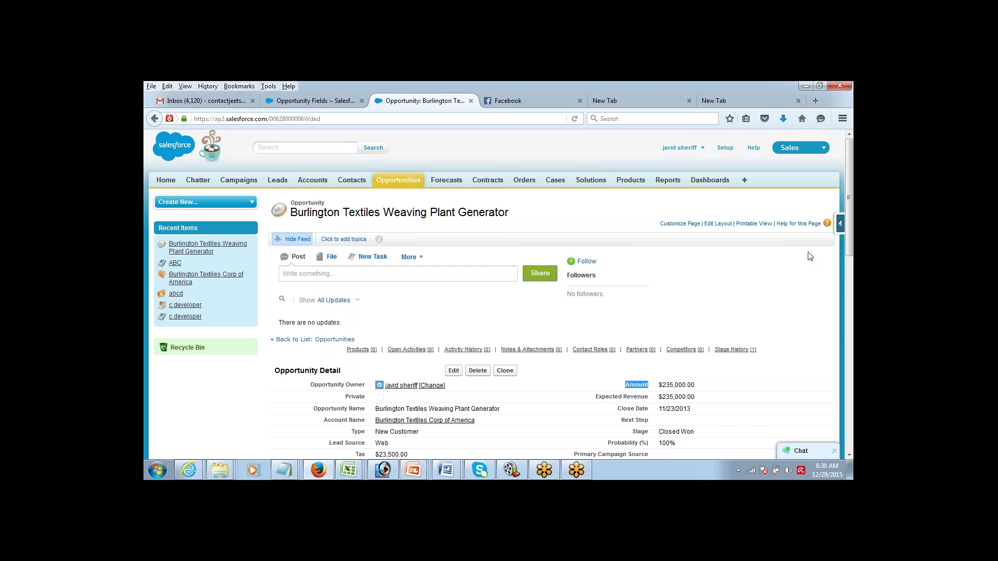
pyautogui.scroll(-3, 849, 181)
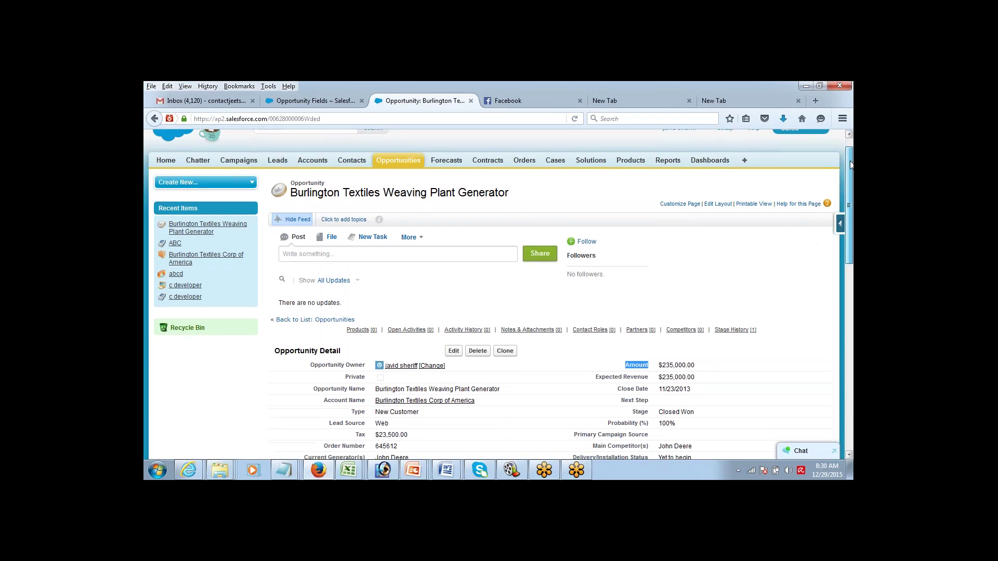
pyautogui.moveTo(849, 183); pyautogui.dragTo(850, 201)
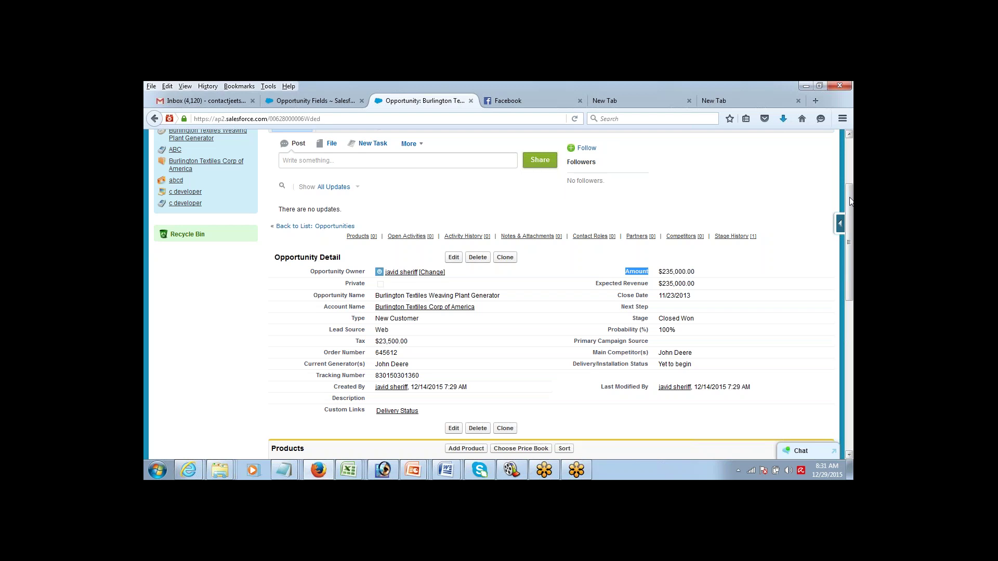
# Open the Opportunity Fields page in Setup.
pyautogui.moveTo(851, 201); pyautogui.dragTo(852, 149)
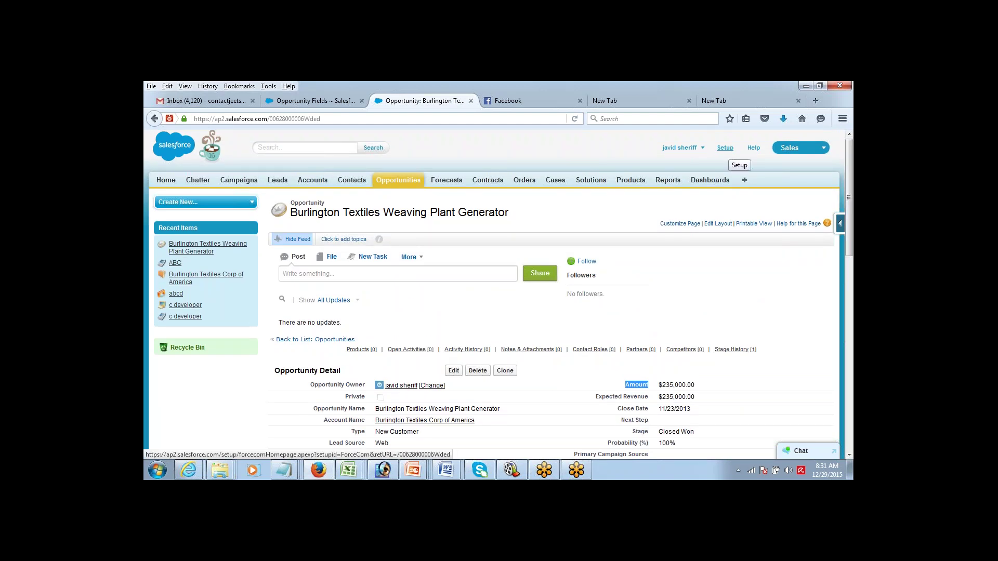
pyautogui.click(726, 148)
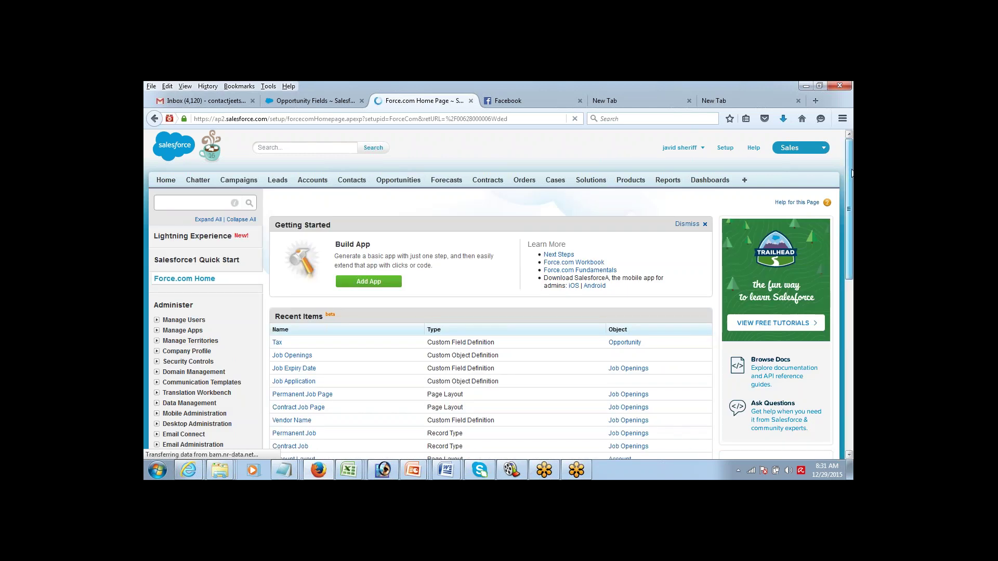
pyautogui.scroll(-3, 833, 233)
pyautogui.scroll(-2, 833, 234)
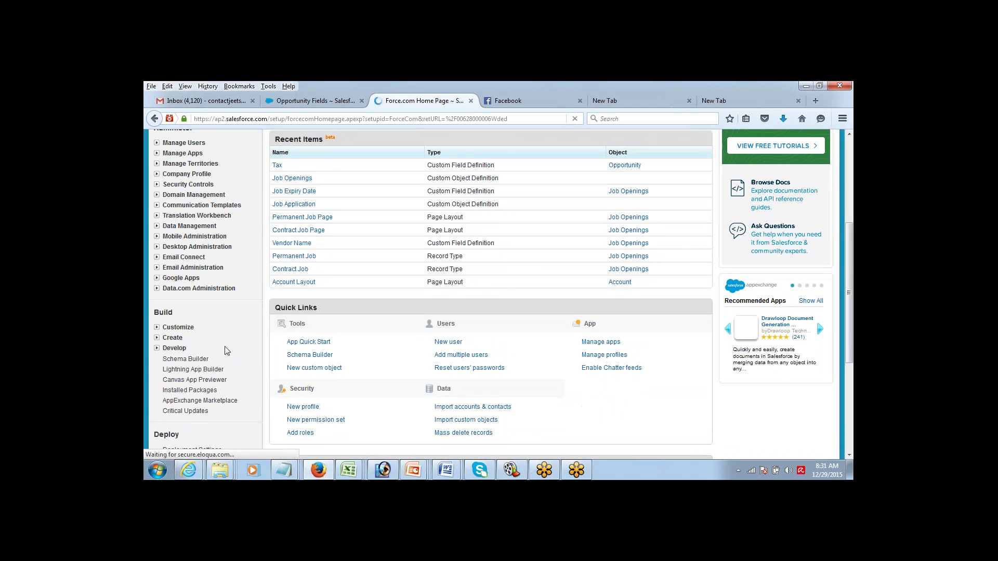
pyautogui.click(169, 329)
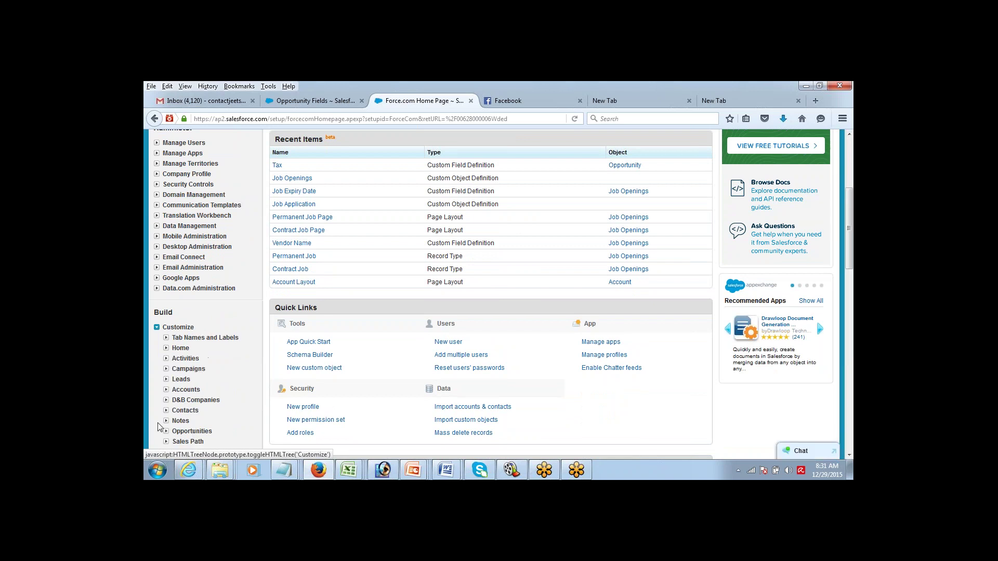
pyautogui.click(190, 442)
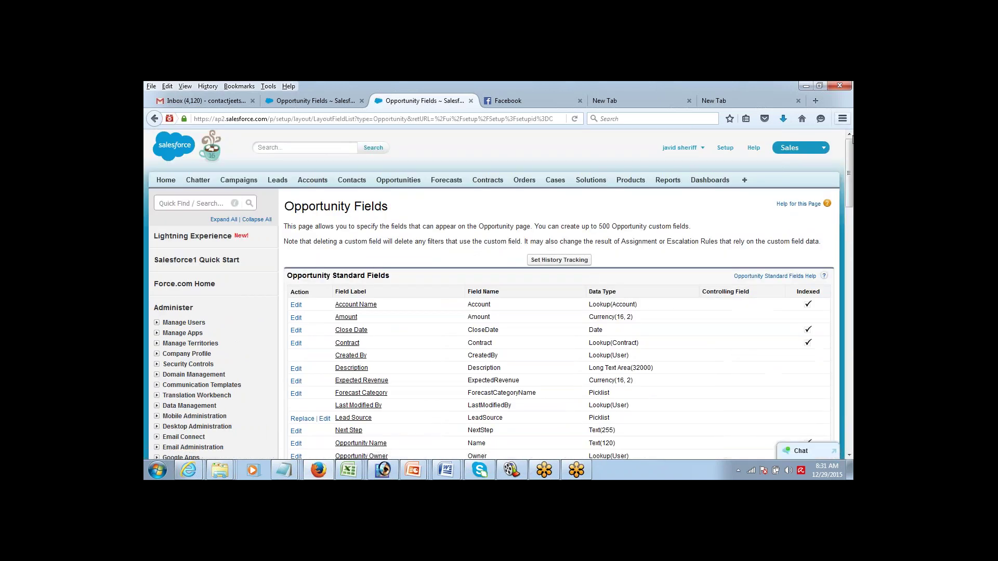
# Open the Tax custom field for editing and clear its existing formula.
pyautogui.scroll(-6, 747, 228)
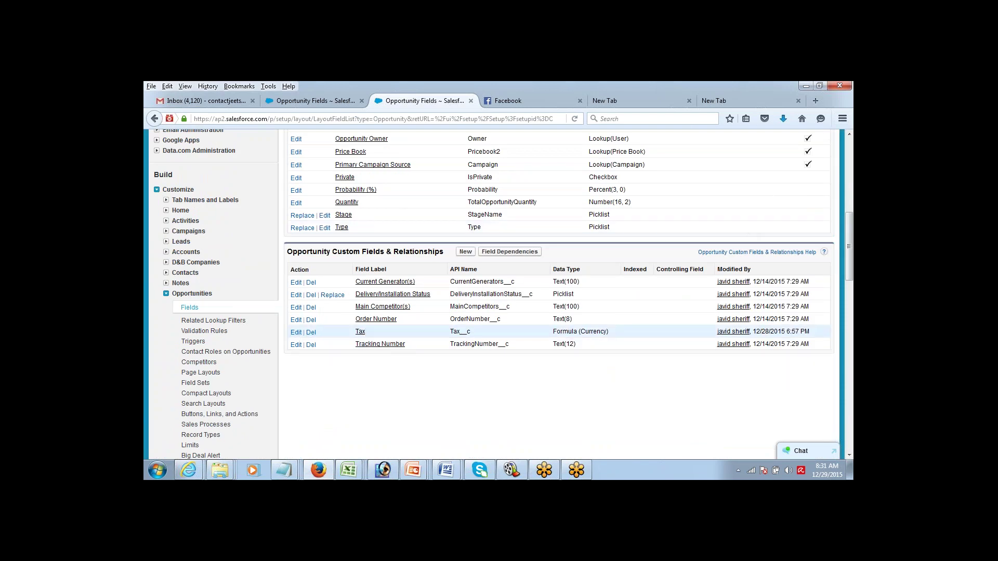
pyautogui.click(296, 332)
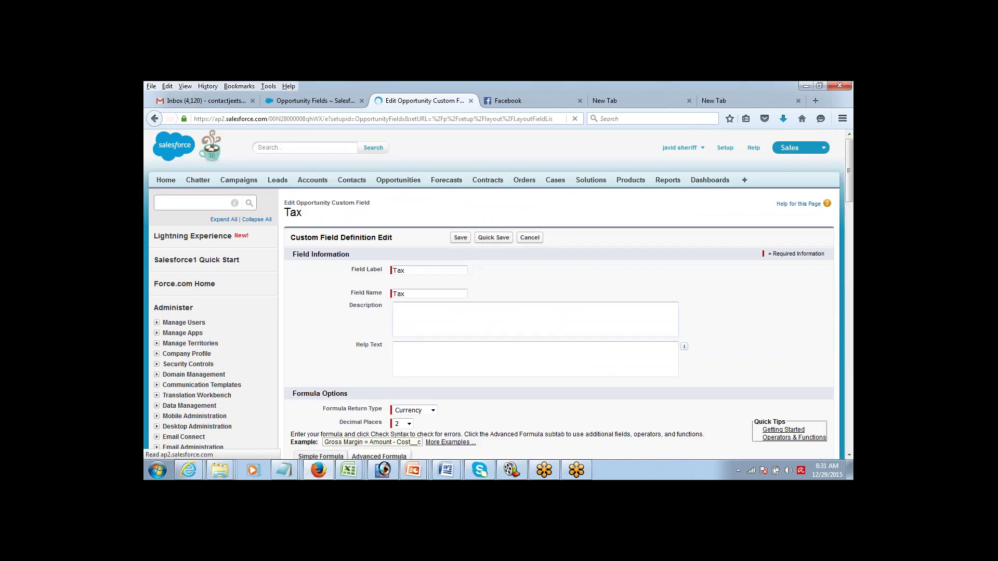
pyautogui.moveTo(848, 166); pyautogui.dragTo(840, 219)
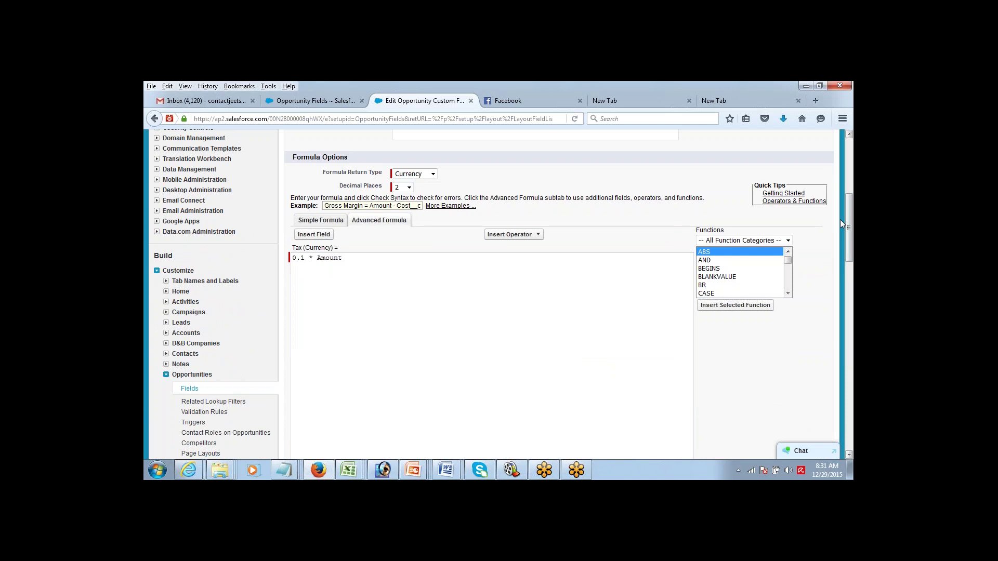
pyautogui.click(513, 260)
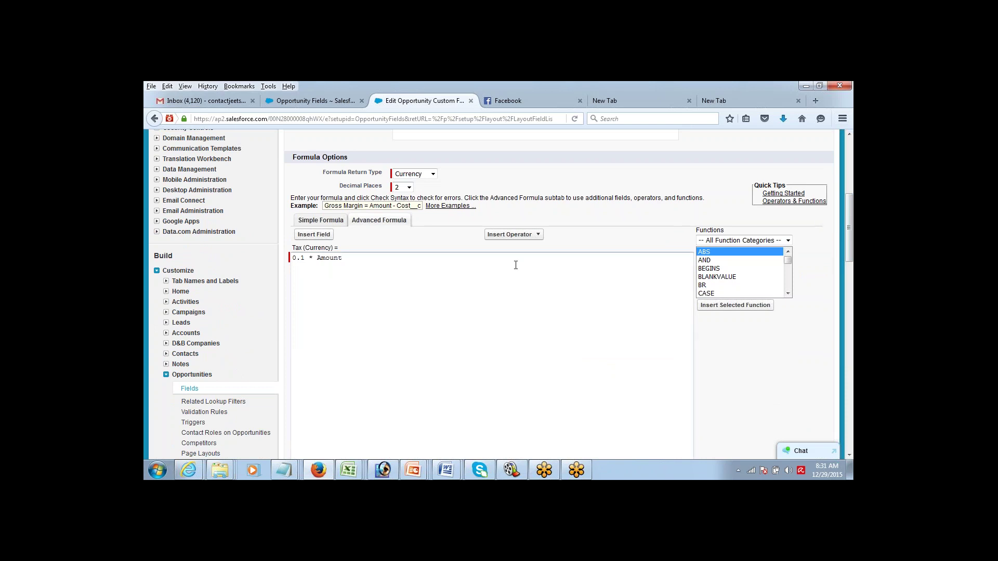
pyautogui.tripleClick(513, 259)
pyautogui.doubleClick(513, 259)
pyautogui.tripleClick(513, 259)
pyautogui.tripleClick(513, 260)
pyautogui.click(513, 260)
pyautogui.tripleClick(513, 260)
pyautogui.press('Delete')
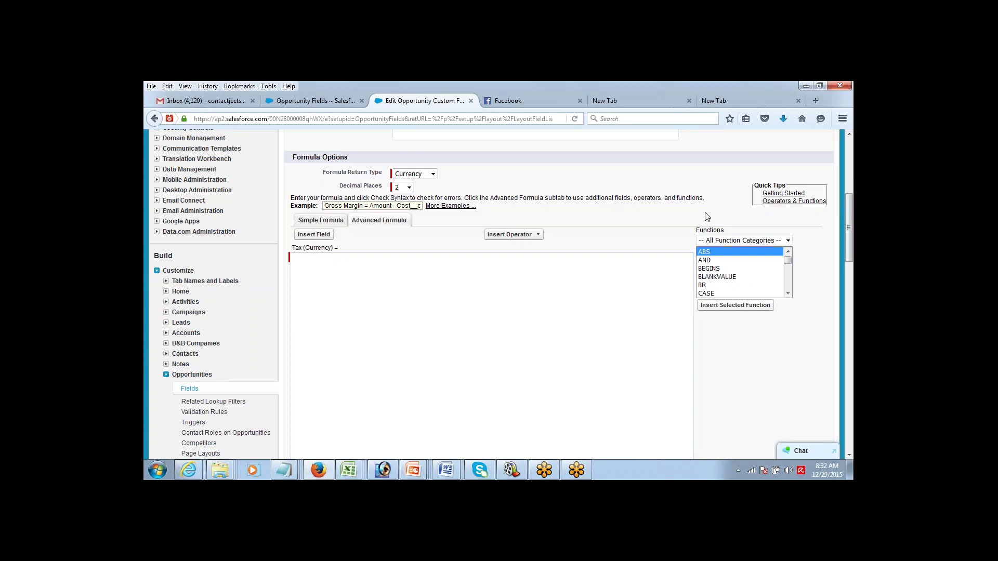
# Insert the IF function template at the start of the empty Tax formula.
pyautogui.click(747, 261)
pyautogui.press('i')
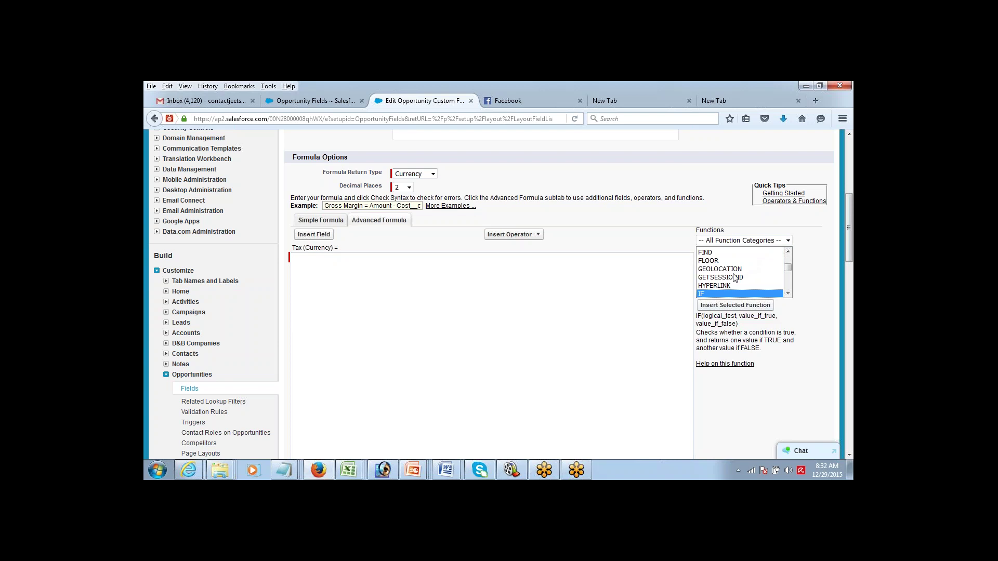
pyautogui.click(719, 304)
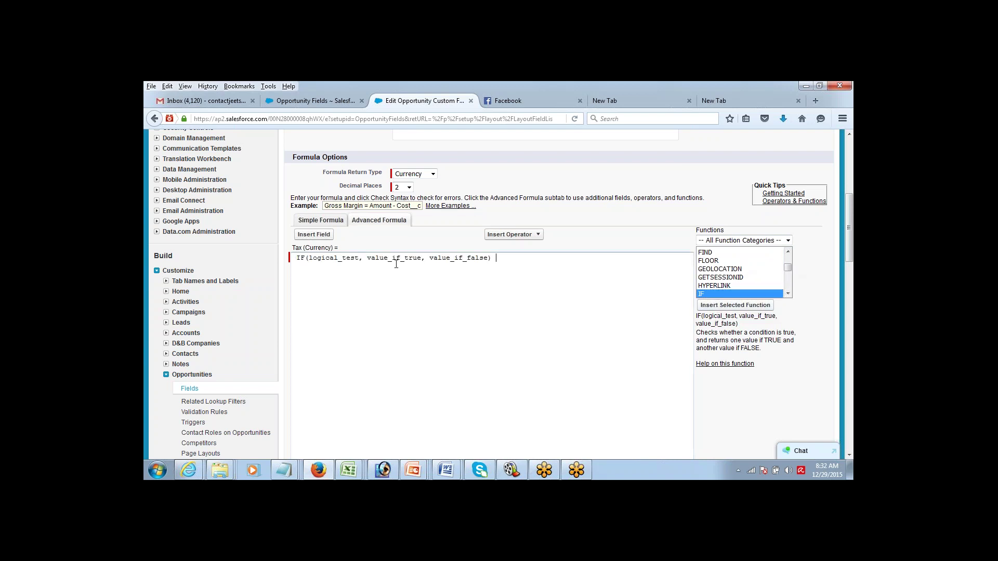
pyautogui.click(297, 258)
pyautogui.press('BackSpace')
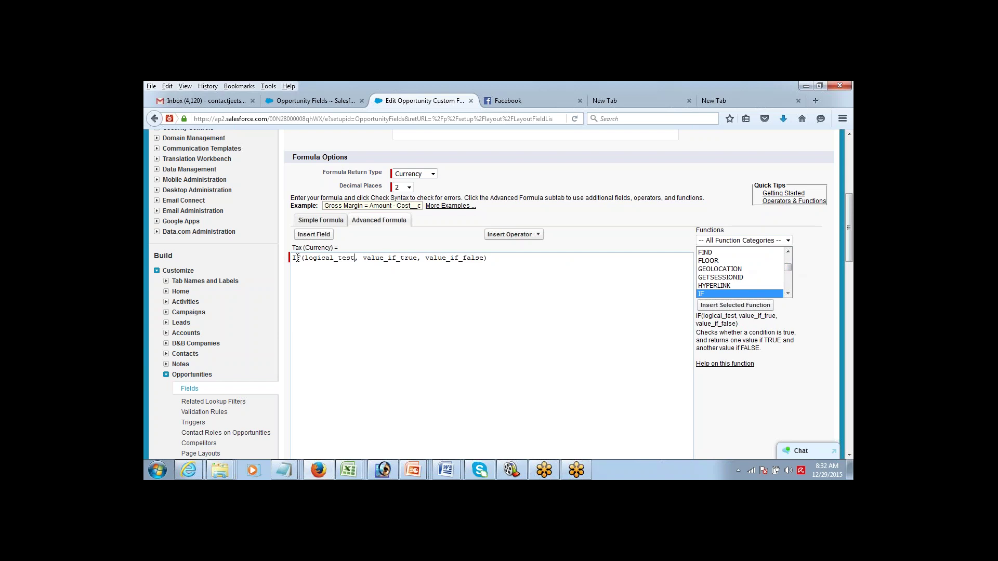
# Replace the logical_test argument of the IF function with the condition Amount > 100000.
pyautogui.hotkey('shift', 'Right')
pyautogui.hotkey('shift', 'Right')
pyautogui.hotkey('shift', 'Right')
pyautogui.hotkey('shift', 'Right')
pyautogui.hotkey('shift', 'Right')
pyautogui.hotkey('shift', 'Right')
pyautogui.hotkey('shift', 'Right')
pyautogui.hotkey('shift', 'Right')
pyautogui.hotkey('shift', 'Right')
pyautogui.hotkey('shift', 'Right')
pyautogui.hotkey('shift', 'Right')
pyautogui.hotkey('shift', 'Right')
pyautogui.press('Right')
pyautogui.press('Right')
pyautogui.hotkey('shift', 'Right')
pyautogui.hotkey('shift', 'Right')
pyautogui.hotkey('shift', 'Right')
pyautogui.hotkey('shift', 'Right')
pyautogui.hotkey('shift', 'Right')
pyautogui.hotkey('shift', 'Right')
pyautogui.hotkey('shift', 'Right')
pyautogui.hotkey('shift', 'Right')
pyautogui.hotkey('shift', 'Right')
pyautogui.hotkey('shift', 'Right')
pyautogui.hotkey('shift', 'Right')
pyautogui.hotkey('shift', 'Right')
pyautogui.hotkey('shift', 'Right')
pyautogui.hotkey('shift', 'Right')
pyautogui.hotkey('shift', 'Right')
pyautogui.hotkey('shift', 'Left')
pyautogui.hotkey('shift', 'Left')
pyautogui.press('Right')
pyautogui.hotkey('shift', 'Right')
pyautogui.hotkey('shift', 'Right')
pyautogui.hotkey('shift', 'Right')
pyautogui.hotkey('shift', 'Right')
pyautogui.hotkey('shift', 'Right')
pyautogui.hotkey('shift', 'Right')
pyautogui.hotkey('shift', 'Right')
pyautogui.hotkey('shift', 'Right')
pyautogui.hotkey('shift', 'Right')
pyautogui.hotkey('shift', 'Right')
pyautogui.hotkey('shift', 'Right')
pyautogui.hotkey('shift', 'Right')
pyautogui.hotkey('shift', 'Right')
pyautogui.hotkey('shift', 'Right')
pyautogui.press('Left')
pyautogui.hotkey('shift', 'Right')
pyautogui.hotkey('shift', 'Right')
pyautogui.hotkey('shift', 'Right')
pyautogui.hotkey('shift', 'Right')
pyautogui.hotkey('shift', 'Right')
pyautogui.hotkey('shift', 'Right')
pyautogui.hotkey('shift', 'Right')
pyautogui.hotkey('shift', 'Right')
pyautogui.hotkey('shift', 'Right')
pyautogui.hotkey('shift', 'Right')
pyautogui.hotkey('shift', 'Right')
pyautogui.hotkey('shift', 'Right')
pyautogui.write('AMount > ')
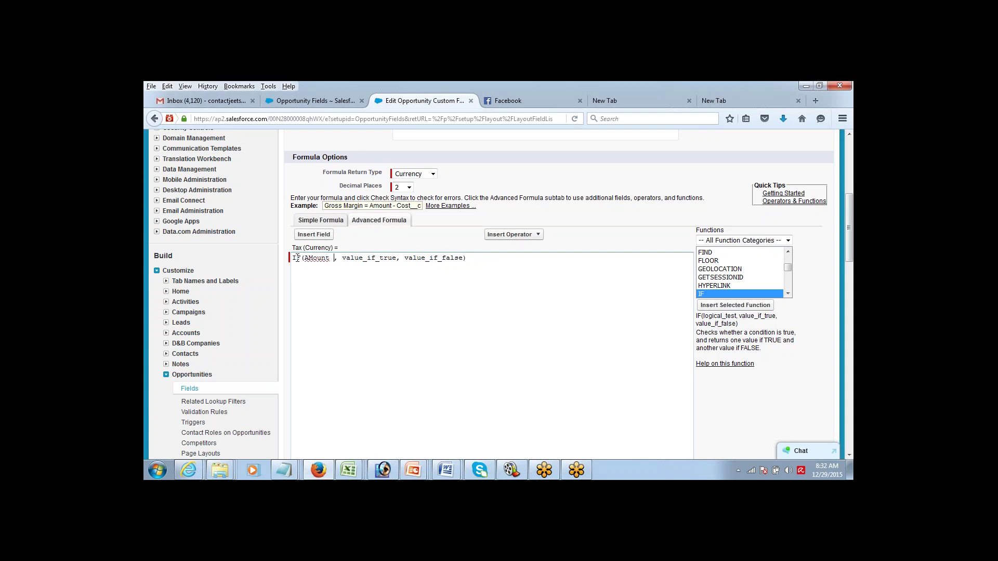
pyautogui.write('100000')
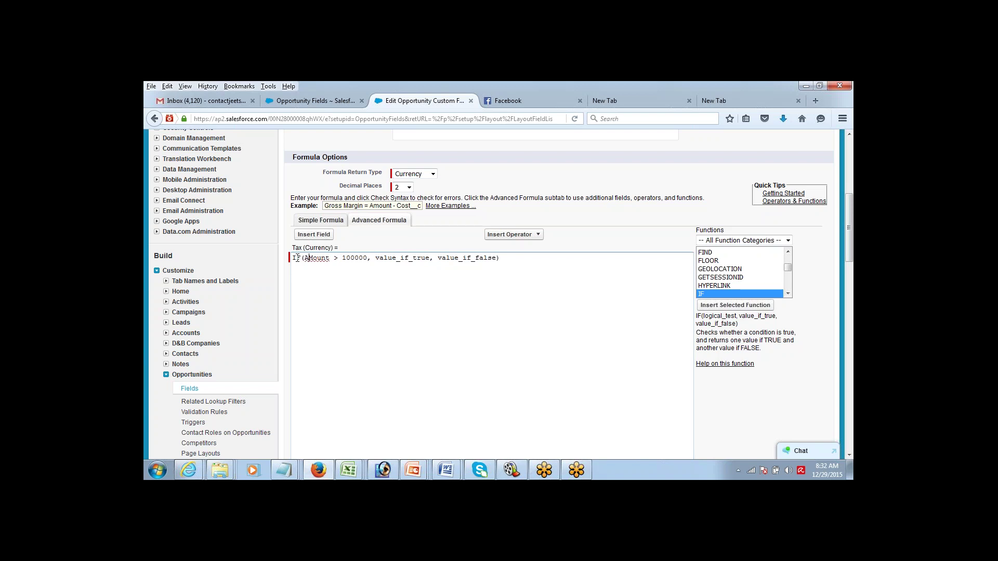
pyautogui.hotkey('shift', 'Right')
pyautogui.write('m')
# Look up the Opportunity Amount field in the formula's field picker without inserting it.
pyautogui.click(318, 239)
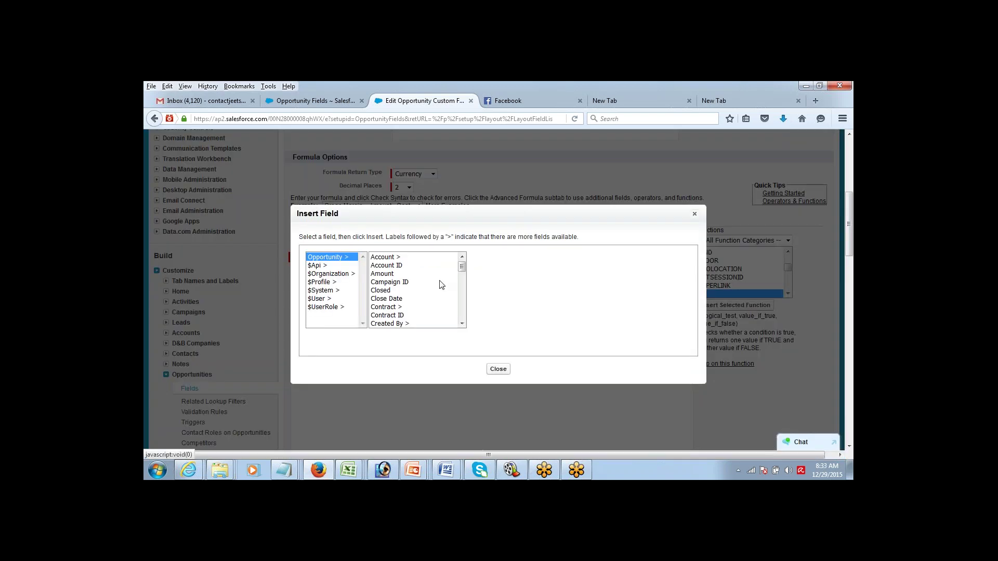
pyautogui.click(432, 274)
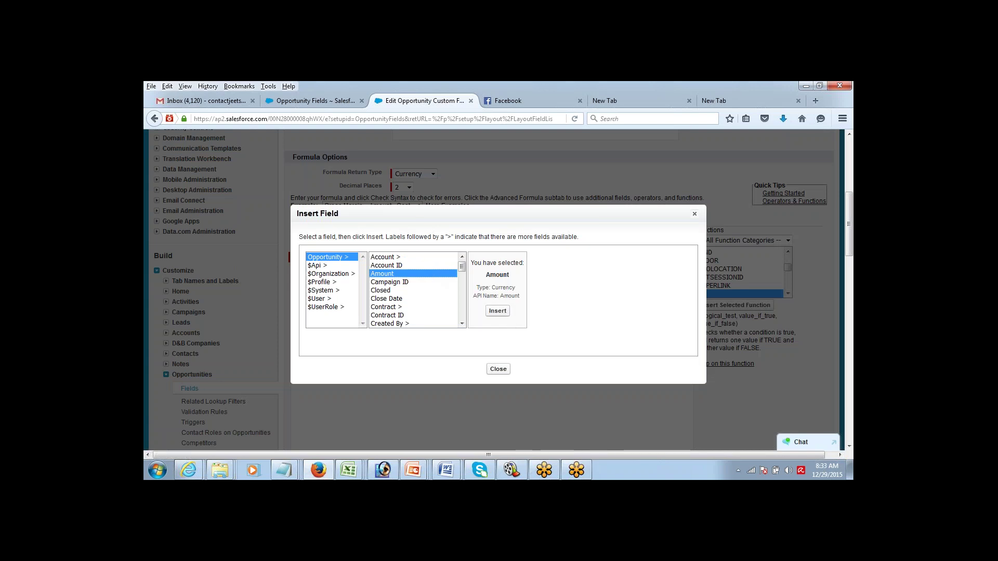
pyautogui.click(694, 215)
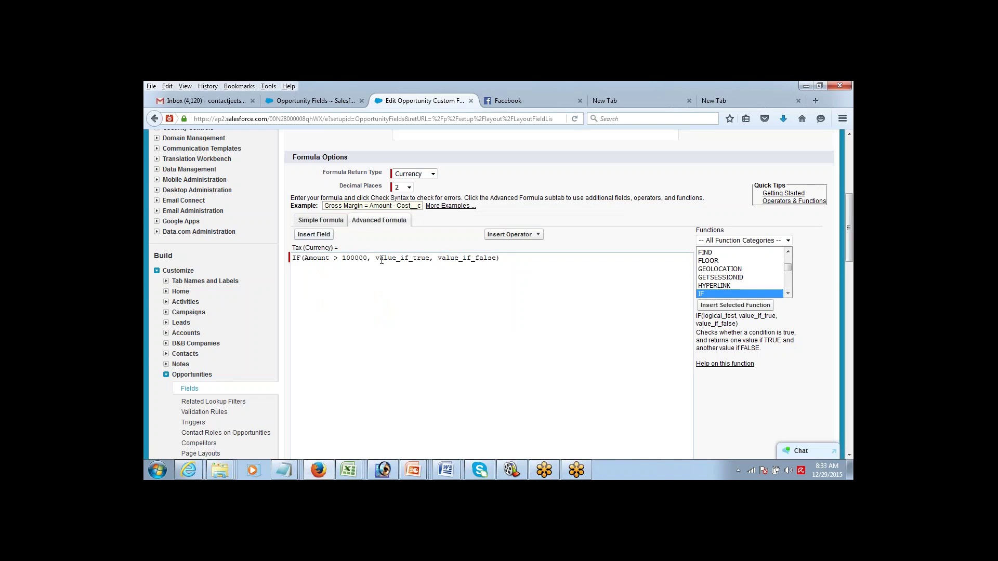
# Replace the value_if_true argument of the IF function with 0.2 * Amount.
pyautogui.hotkey('shift', 'Right')
pyautogui.hotkey('shift', 'Right')
pyautogui.hotkey('shift', 'Right')
pyautogui.hotkey('shift', 'Right')
pyautogui.hotkey('shift', 'Right')
pyautogui.hotkey('shift', 'Right')
pyautogui.hotkey('shift', 'Right')
pyautogui.hotkey('shift', 'Right')
pyautogui.hotkey('shift', 'Right')
pyautogui.hotkey('shift', 'Right')
pyautogui.hotkey('shift', 'Right')
pyautogui.hotkey('shift', 'Right')
pyautogui.hotkey('shift', 'Right')
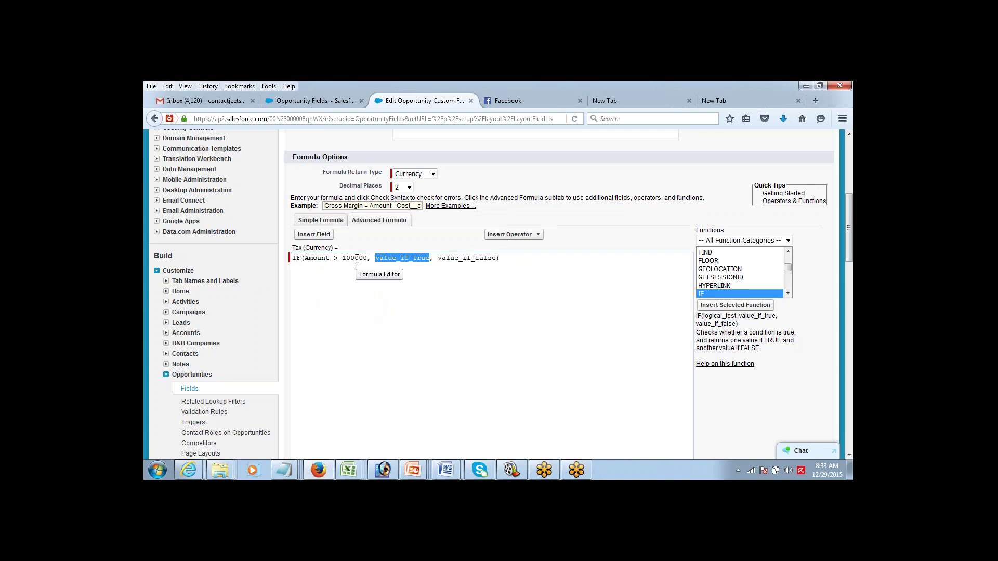
pyautogui.write('0')
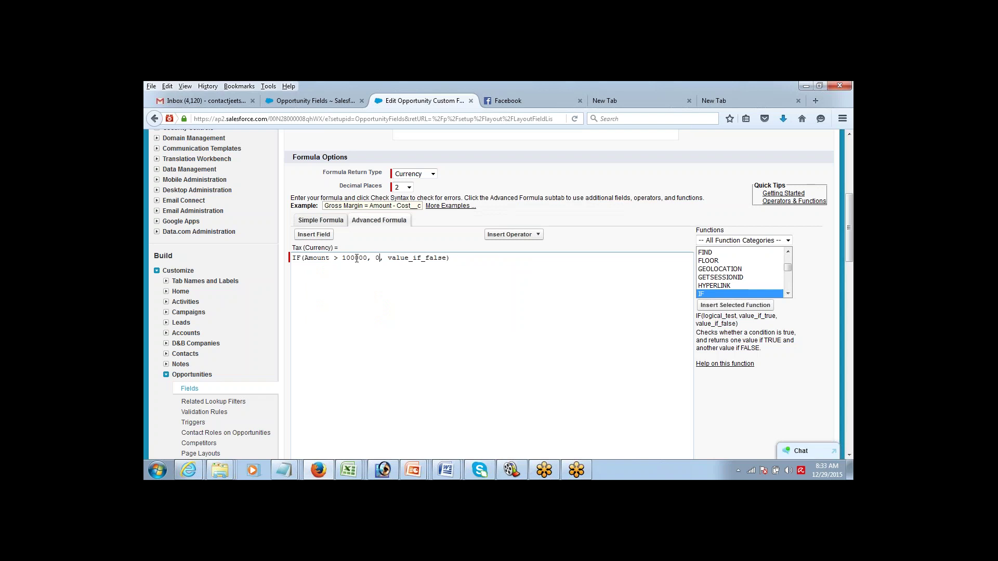
pyautogui.write('.2 * Amount')
# Replace the value_if_false argument with 0.1*AMount and remove the extra spaces around the operators and comma.
pyautogui.hotkey('shift', 'Left')
pyautogui.hotkey('shift', 'Left')
pyautogui.hotkey('shift', 'Left')
pyautogui.hotkey('shift', 'Left')
pyautogui.hotkey('shift', 'Left')
pyautogui.hotkey('shift', 'Left')
pyautogui.hotkey('shift', 'Left')
pyautogui.hotkey('shift', 'Left')
pyautogui.hotkey('shift', 'Left')
pyautogui.hotkey('shift', 'Left')
pyautogui.hotkey('shift', 'Left')
pyautogui.hotkey('shift', 'Left')
pyautogui.hotkey('shift', 'Left')
pyautogui.hotkey('shift', 'Left')
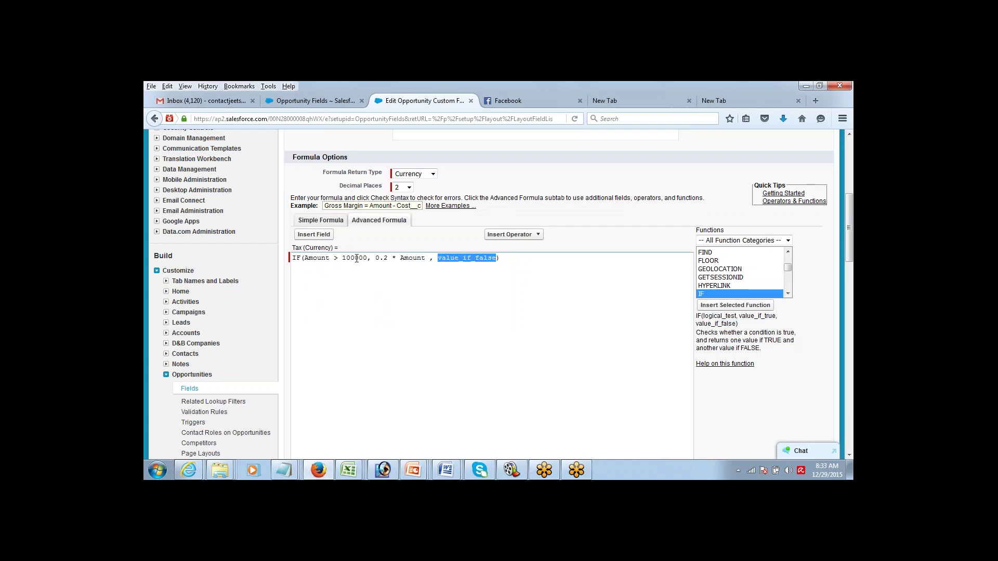
pyautogui.write('0.1 ')
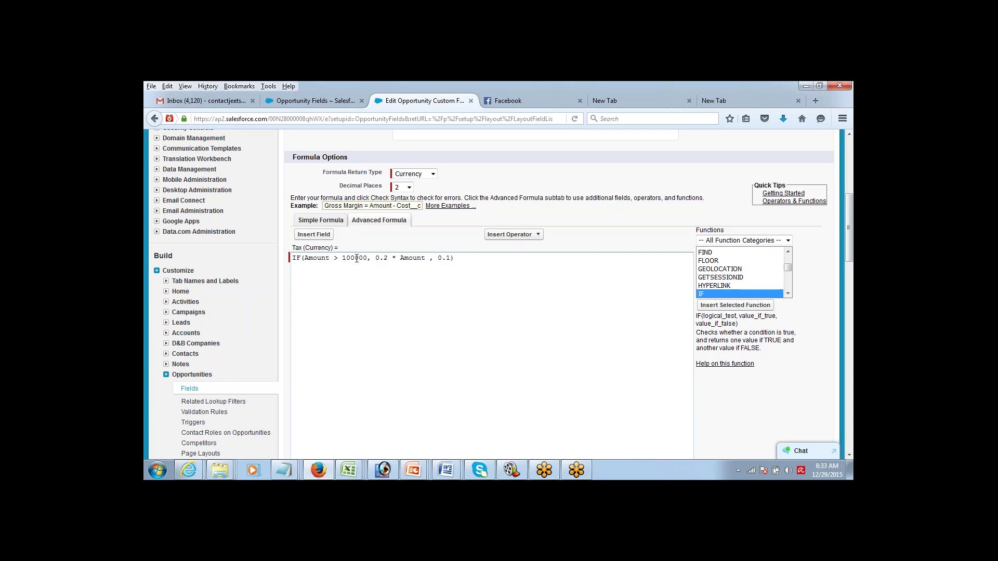
pyautogui.write('* AMount')
pyautogui.press('Left')
pyautogui.press('Left')
pyautogui.press('Left')
pyautogui.press('Left')
pyautogui.press('Left')
pyautogui.press('Left')
pyautogui.press('BackSpace')
pyautogui.press('Left')
pyautogui.press('BackSpace')
pyautogui.press('BackSpace')
pyautogui.press('BackSpace')
pyautogui.press('Left')
pyautogui.press('BackSpace')
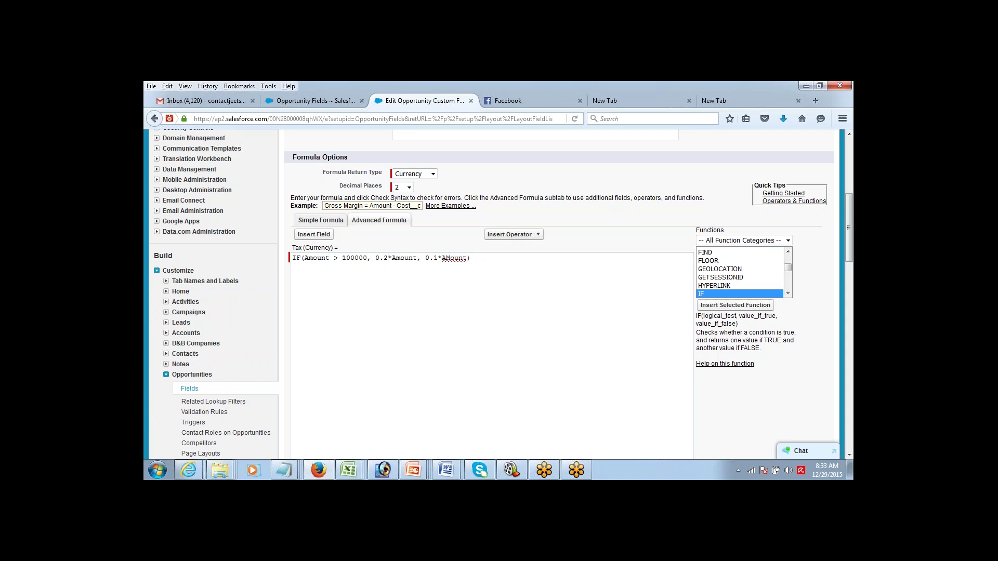
# Check the syntax of the Tax formula and review its condition and both result expressions.
pyautogui.scroll(-3, 846, 211)
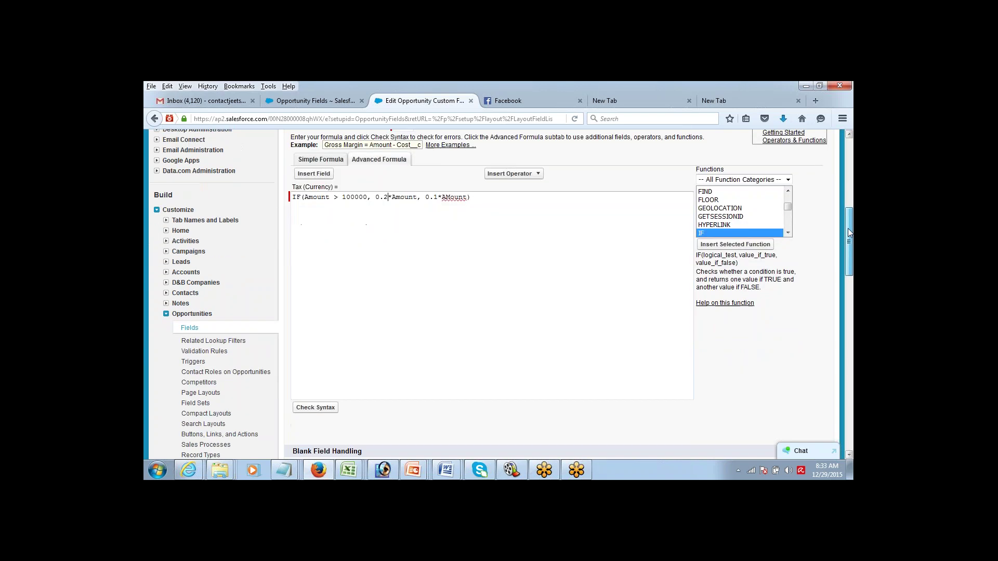
pyautogui.click(310, 365)
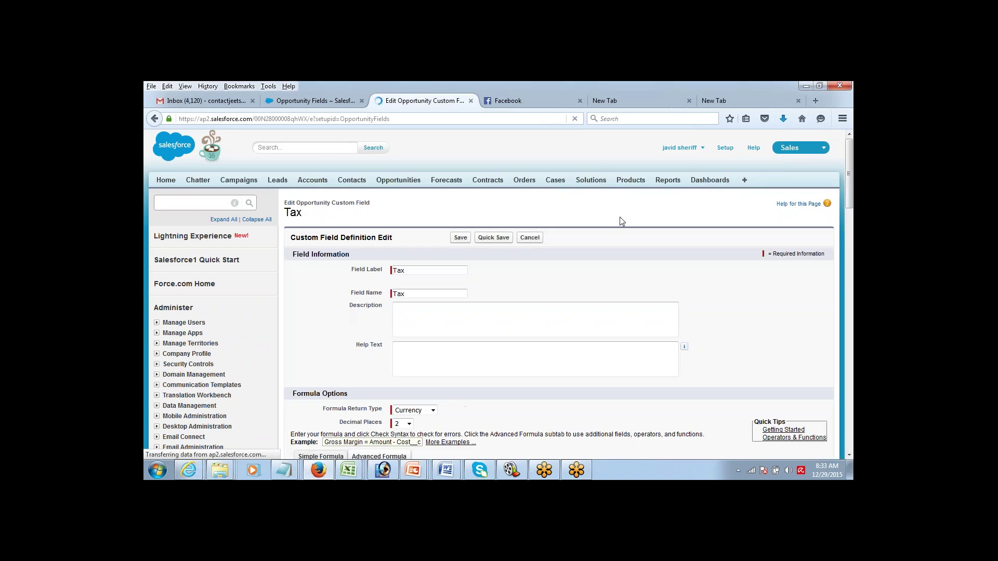
pyautogui.scroll(-1, 847, 199)
pyautogui.moveTo(848, 199); pyautogui.dragTo(848, 272)
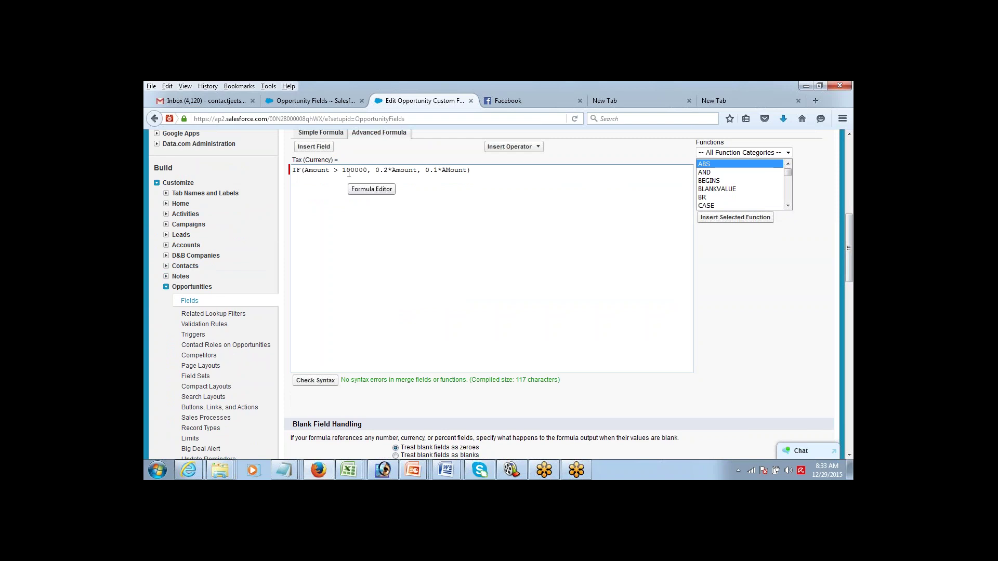
pyautogui.moveTo(306, 172); pyautogui.dragTo(466, 169)
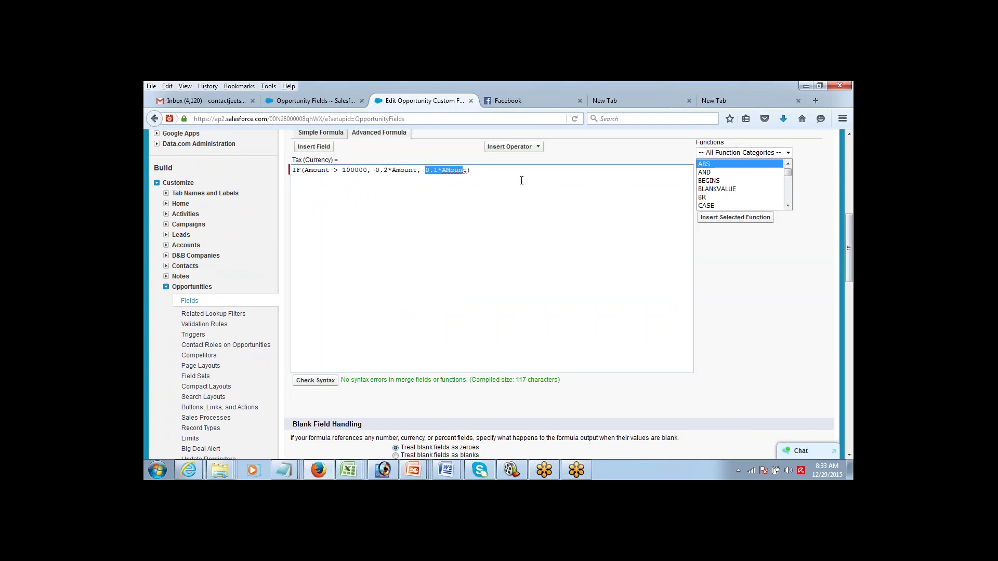
# Save the Tax field's new formula while keeping its definition open for editing.
pyautogui.scroll(-7, 800, 297)
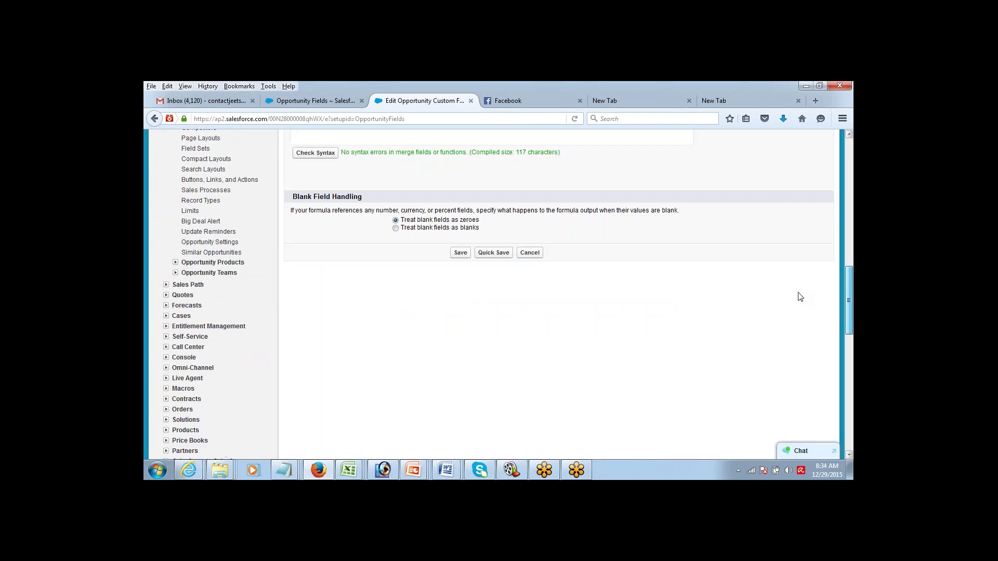
pyautogui.scroll(-2, 800, 297)
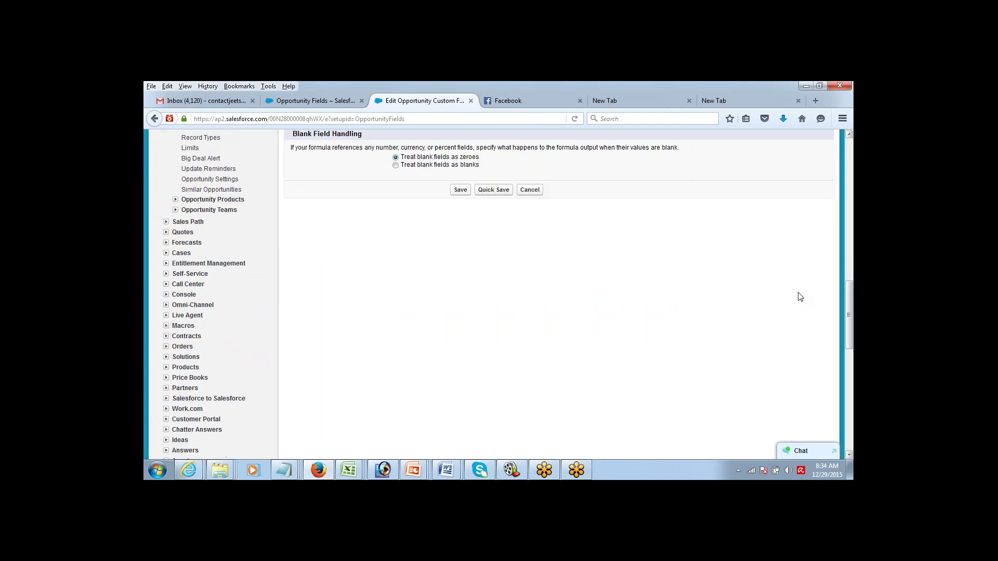
pyautogui.click(492, 190)
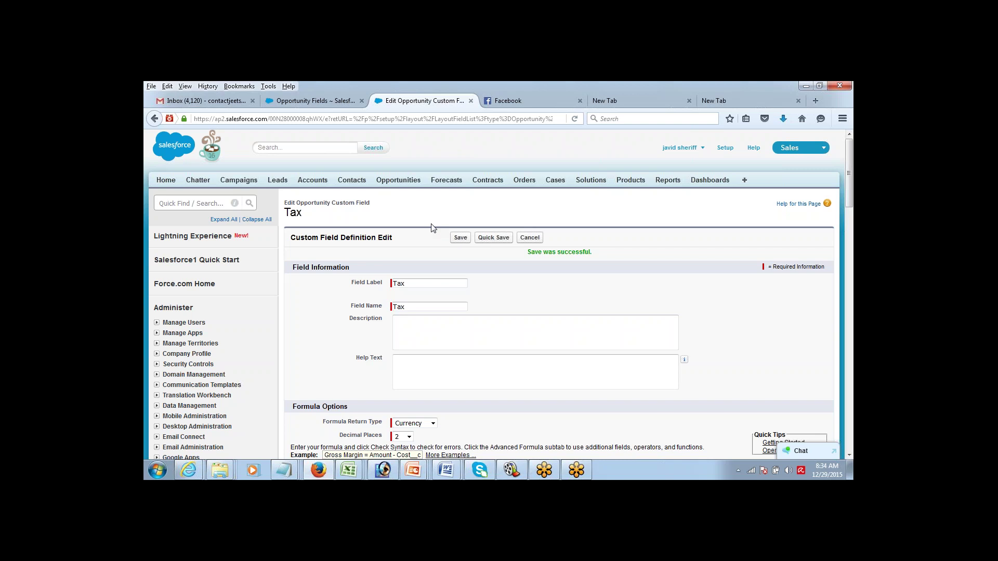
# Open the Burlington Textiles Weaving Plant Generator opportunity and compare its Tax value with its Amount.
pyautogui.click(397, 180)
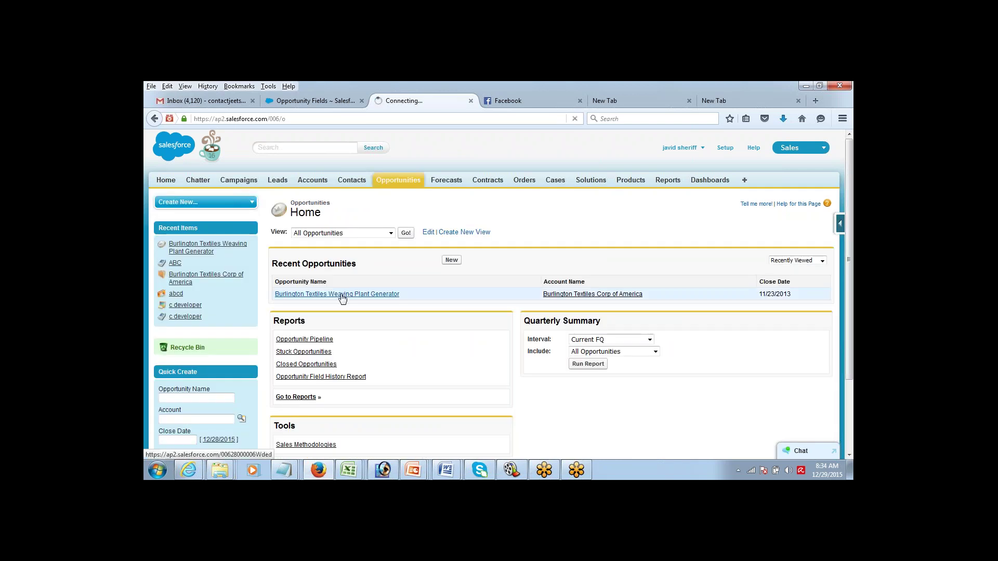
pyautogui.click(342, 295)
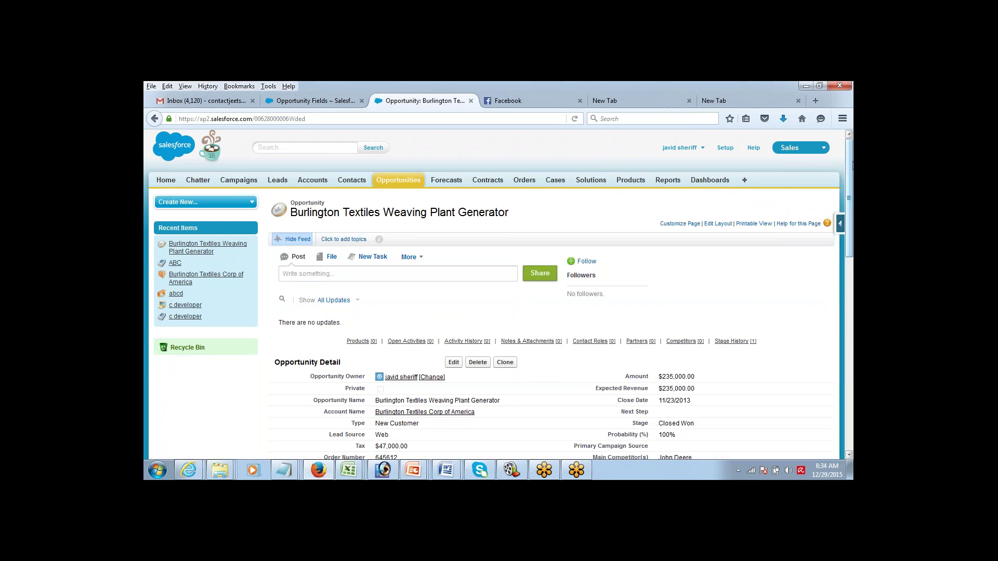
pyautogui.moveTo(852, 165); pyautogui.dragTo(846, 223)
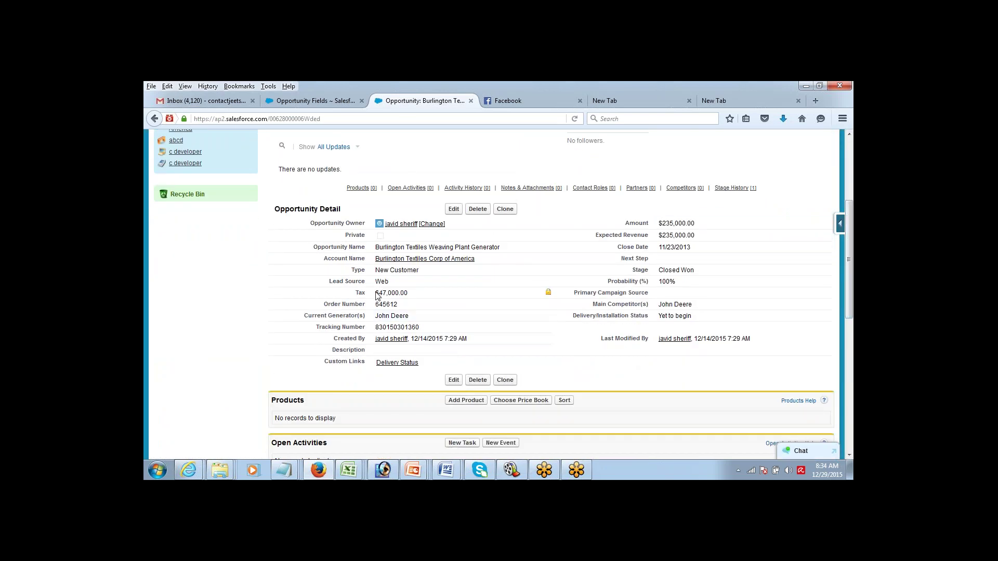
pyautogui.moveTo(376, 293); pyautogui.dragTo(411, 294)
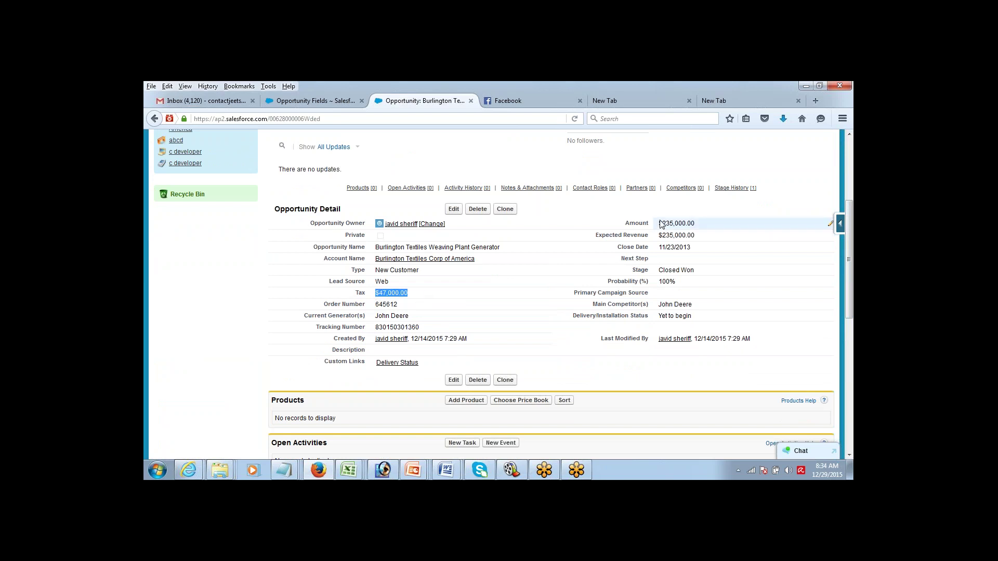
pyautogui.moveTo(659, 223); pyautogui.dragTo(696, 225)
pyautogui.click(814, 173)
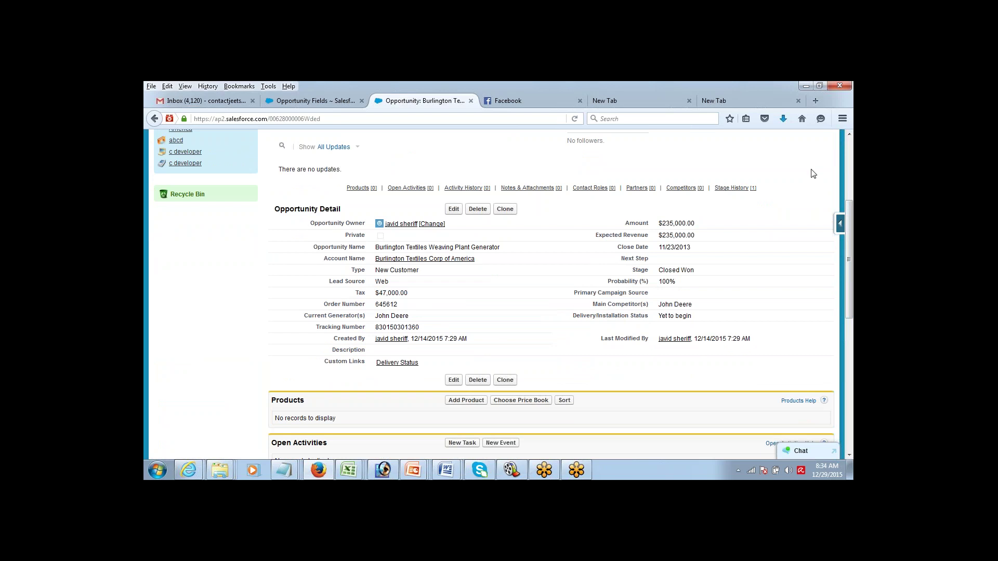
# Reopen the Opportunity Tax custom field for editing from the recent items in Setup and go to its formula.
pyautogui.moveTo(852, 210); pyautogui.dragTo(851, 173)
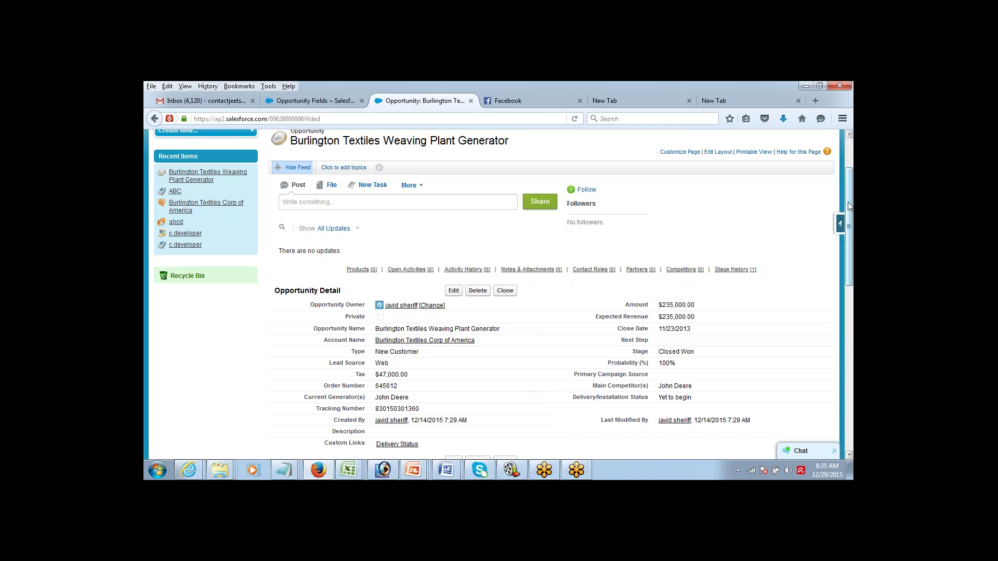
pyautogui.moveTo(848, 203); pyautogui.dragTo(847, 205)
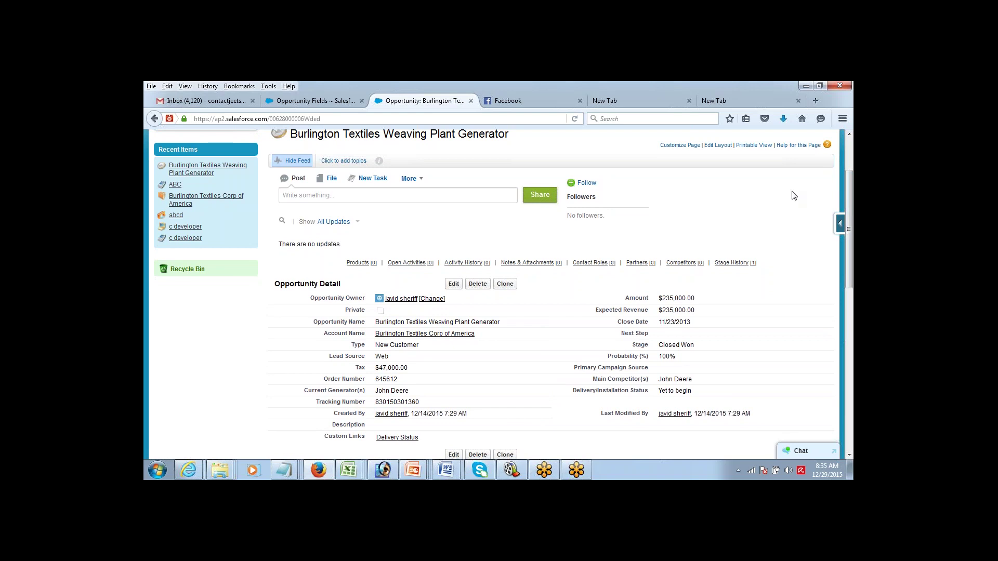
pyautogui.moveTo(848, 196); pyautogui.dragTo(850, 141)
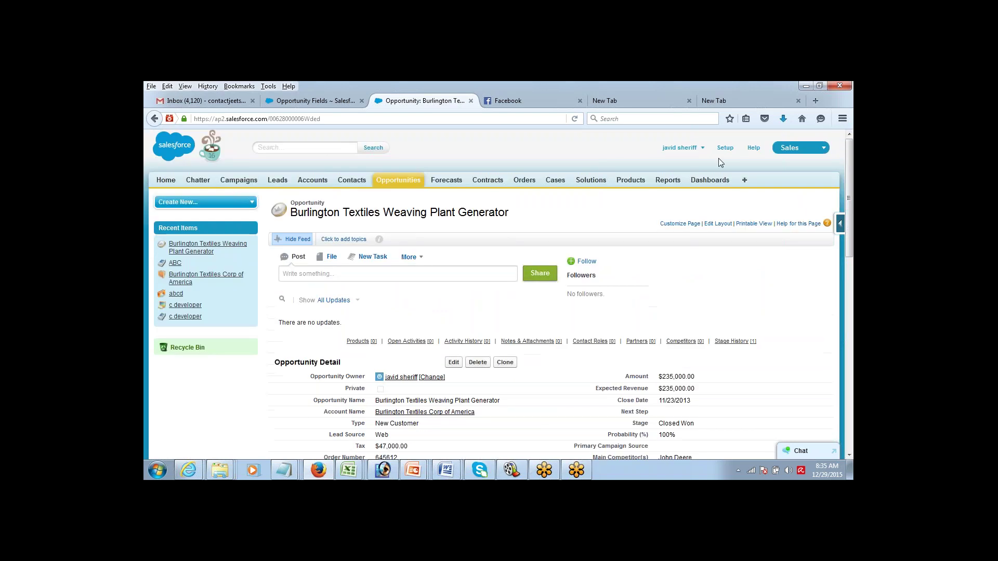
pyautogui.click(727, 148)
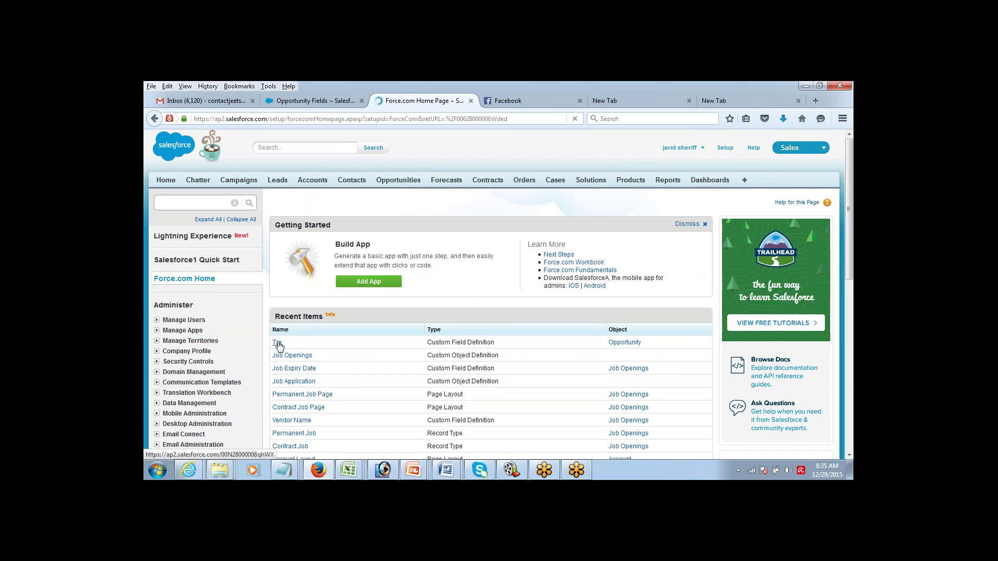
pyautogui.click(277, 343)
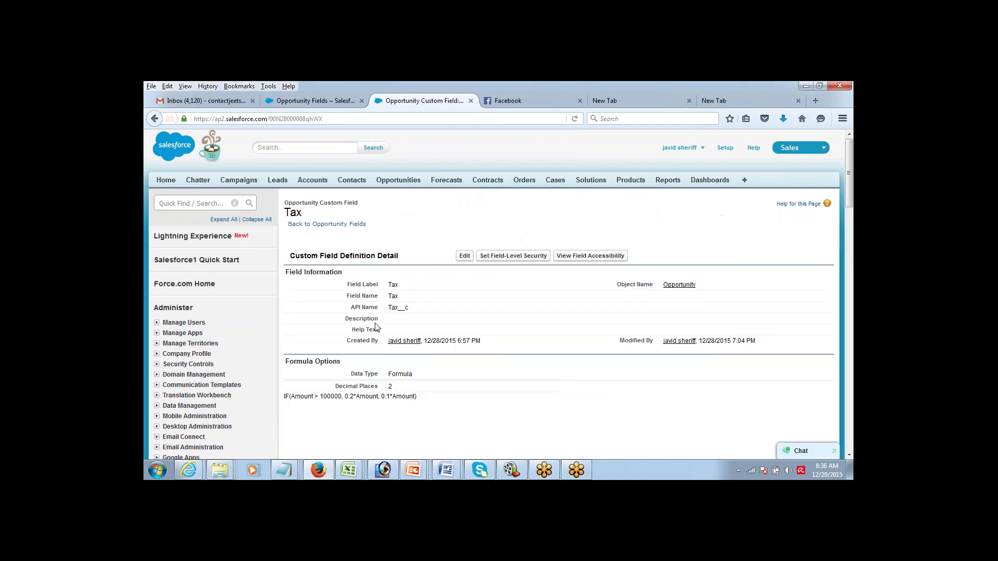
pyautogui.click(464, 256)
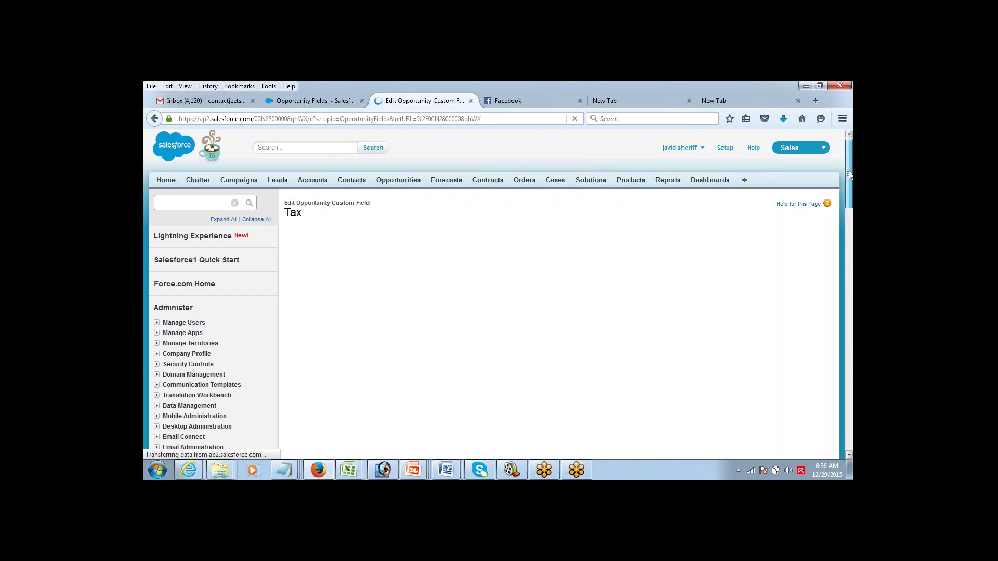
pyautogui.moveTo(849, 171); pyautogui.dragTo(833, 230)
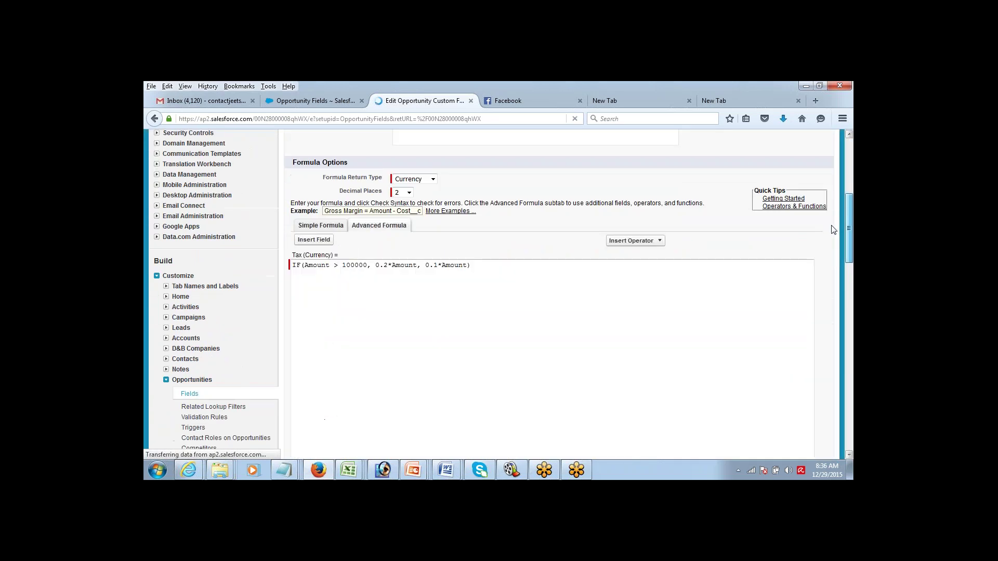
# Start a second IF condition below the existing Tax formula, inserting the Industry field of the related Account as its test.
pyautogui.click(478, 254)
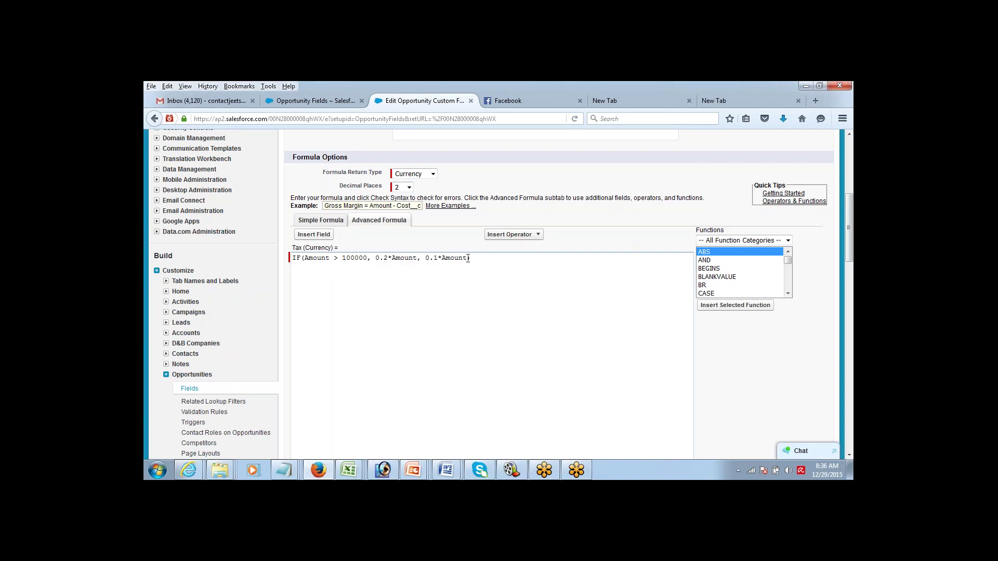
pyautogui.hotkey('ctrl', 'shift', 'Left')
pyautogui.hotkey('shift', 'Home')
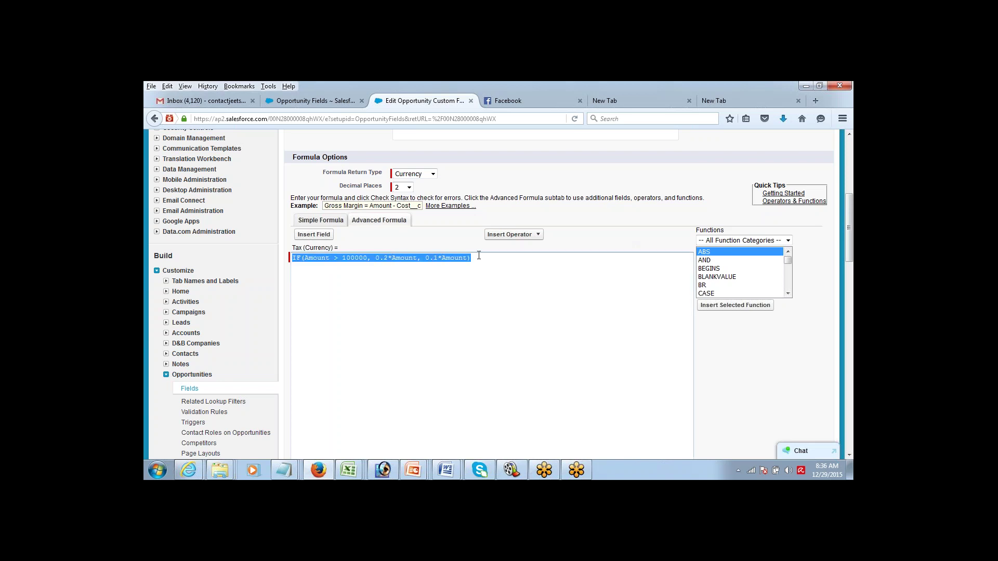
pyautogui.press('Left')
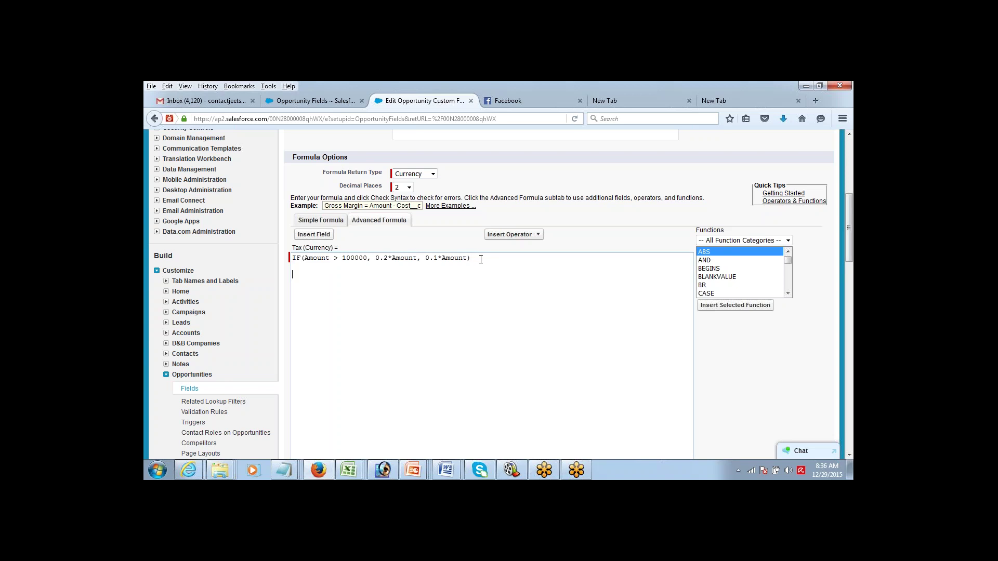
pyautogui.write('IF(')
pyautogui.click(305, 237)
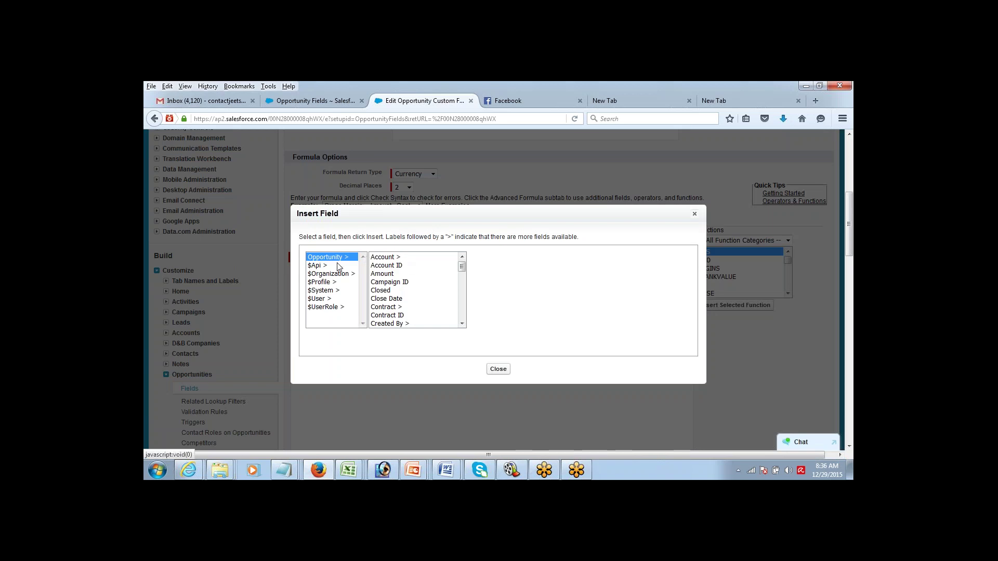
pyautogui.click(391, 259)
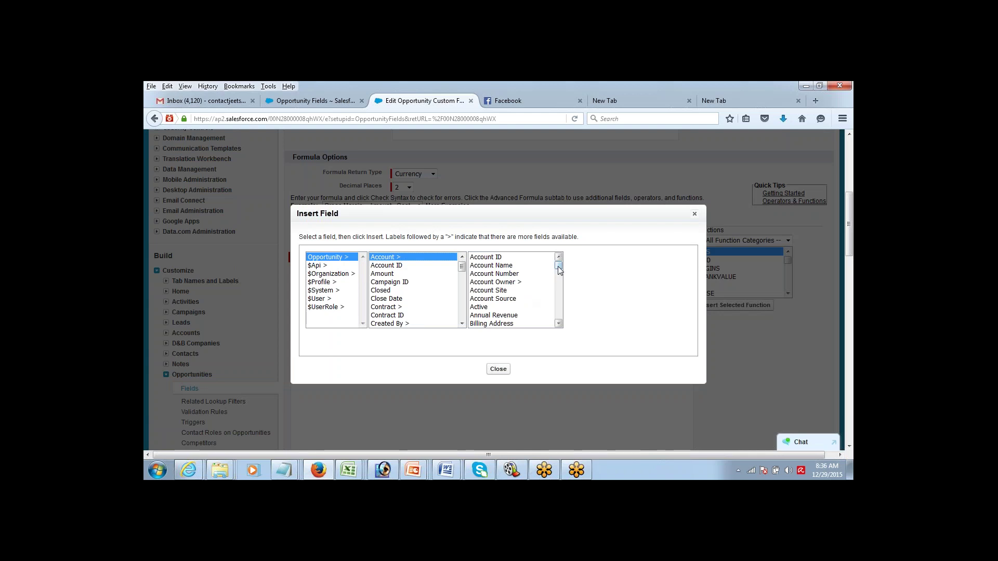
pyautogui.moveTo(557, 266); pyautogui.dragTo(543, 297)
pyautogui.click(499, 290)
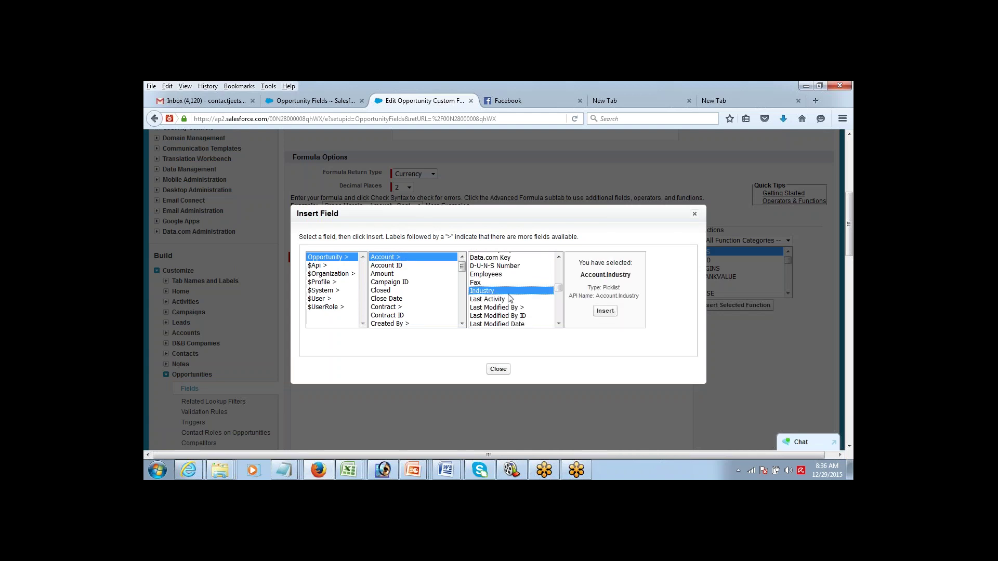
pyautogui.click(604, 312)
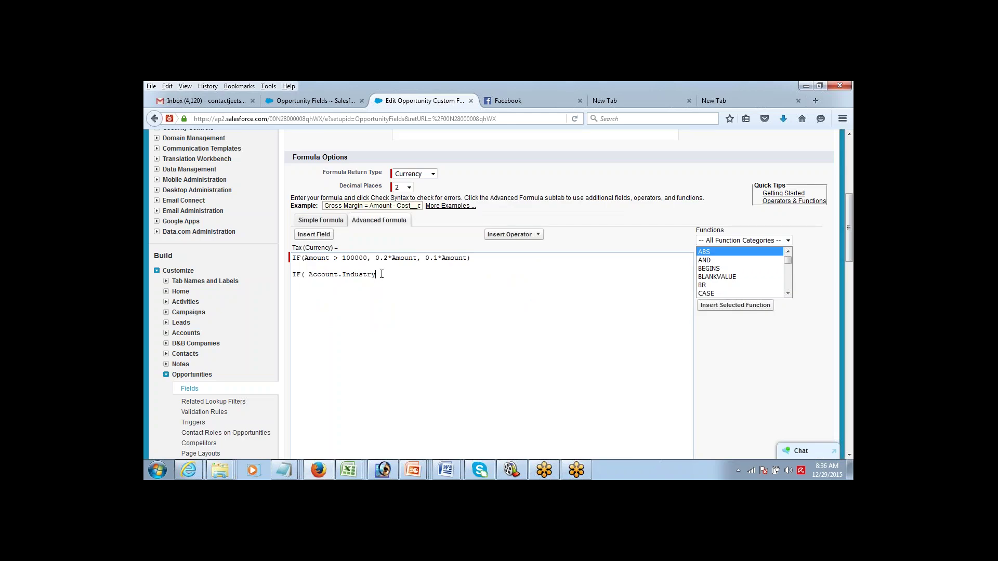
# Delete the unfinished IF condition on the account's Industry from the Tax formula.
pyautogui.write('\\\\')
pyautogui.press('BackSpace')
pyautogui.press('BackSpace')
pyautogui.press('BackSpace')
pyautogui.hotkey('shift', 'Home')
pyautogui.hotkey('shift', 'End')
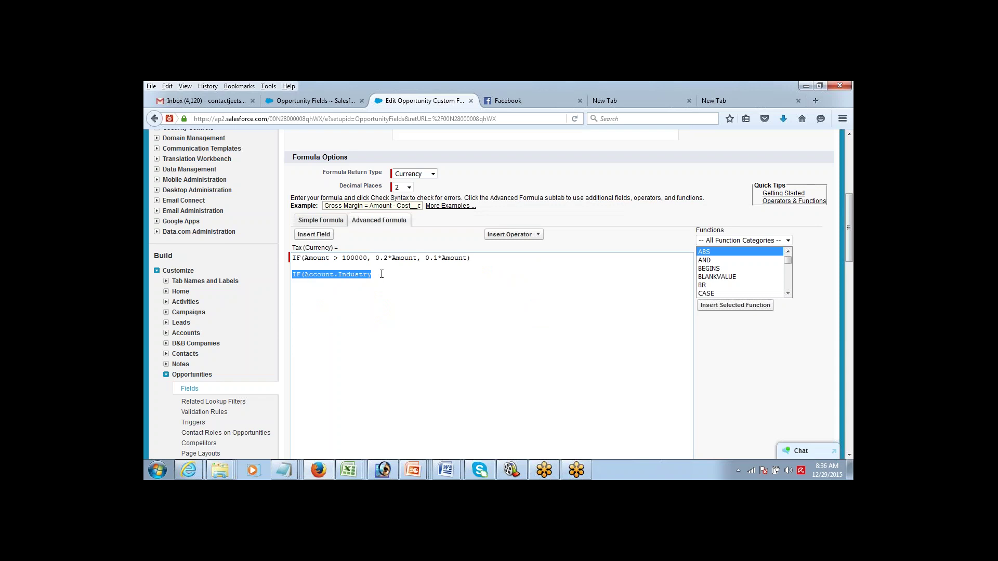
pyautogui.press('BackSpace')
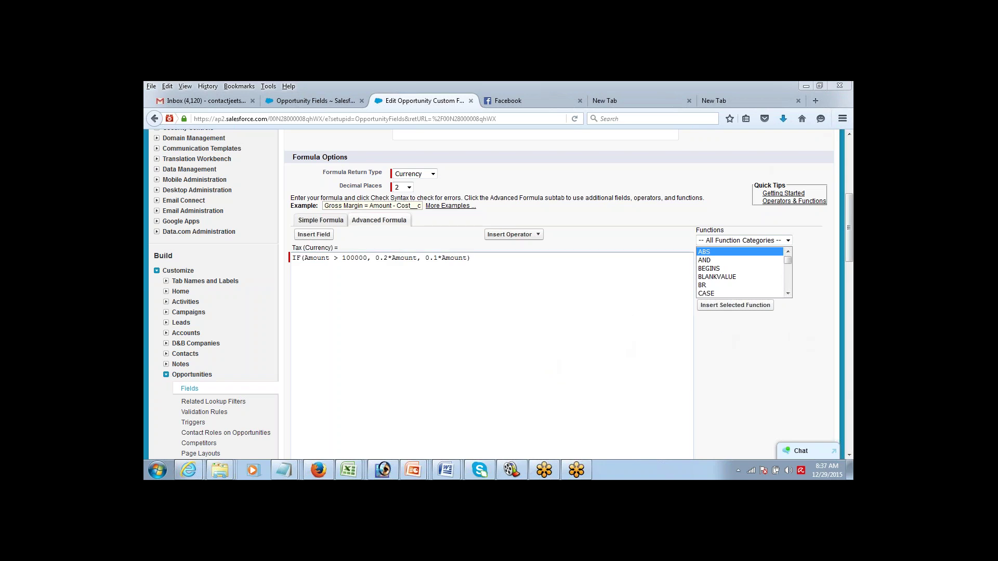
# Look through the Math and Text categories of the formula editor's available functions.
pyautogui.click(772, 242)
pyautogui.click(753, 279)
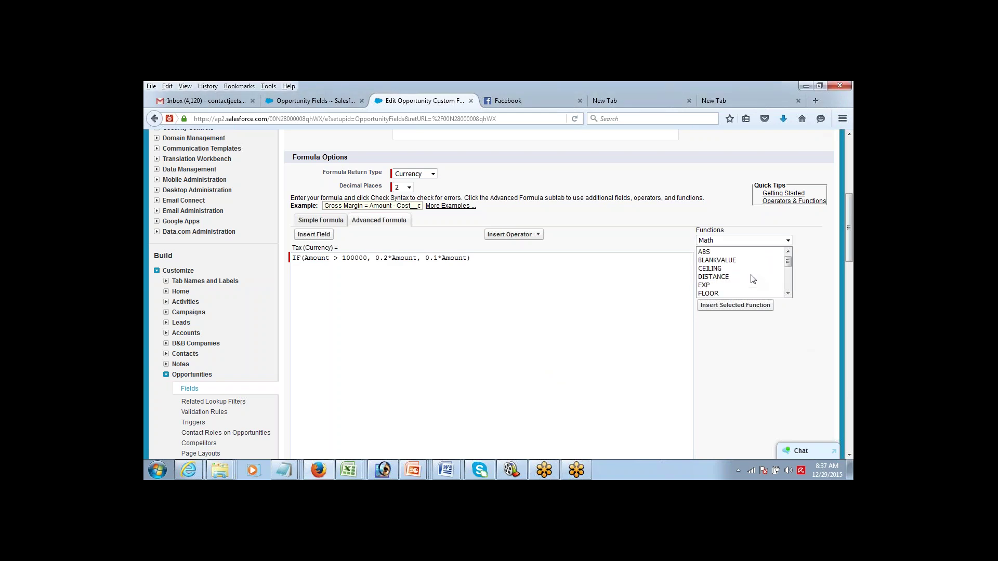
pyautogui.moveTo(788, 262)
pyautogui.mouseDown()
pyautogui.moveTo(788, 290)
pyautogui.moveTo(787, 262)
pyautogui.mouseUp()
pyautogui.click(771, 242)
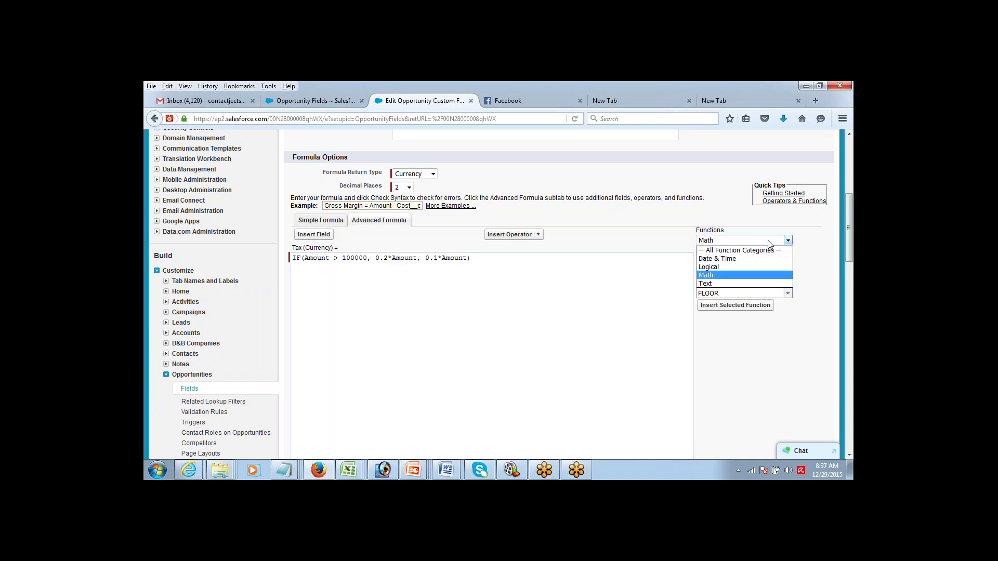
pyautogui.click(757, 284)
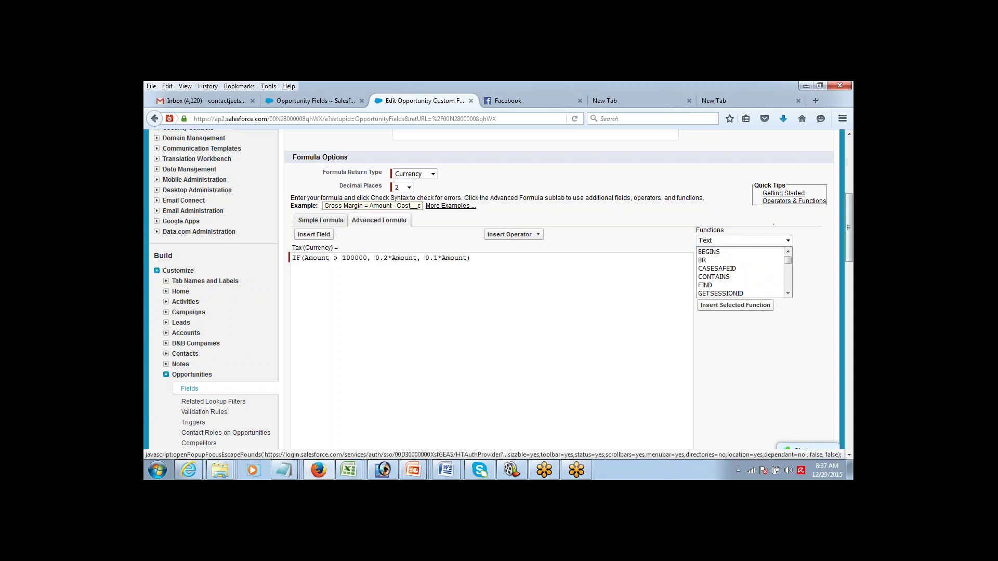
# Open the Operators & Functions help article in a maximized window and keep the outdated Adobe Flash plugin blocked.
pyautogui.click(794, 202)
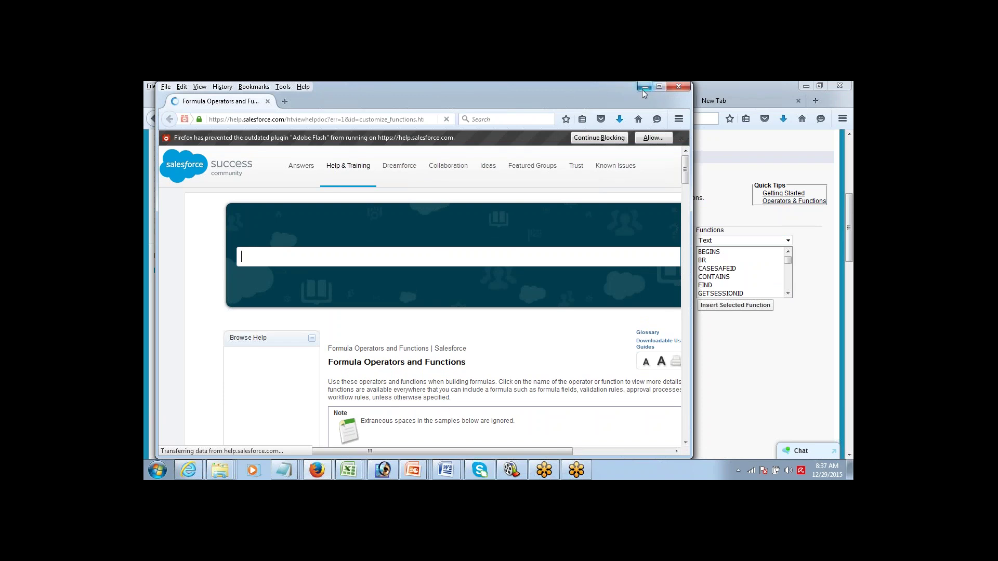
pyautogui.click(659, 86)
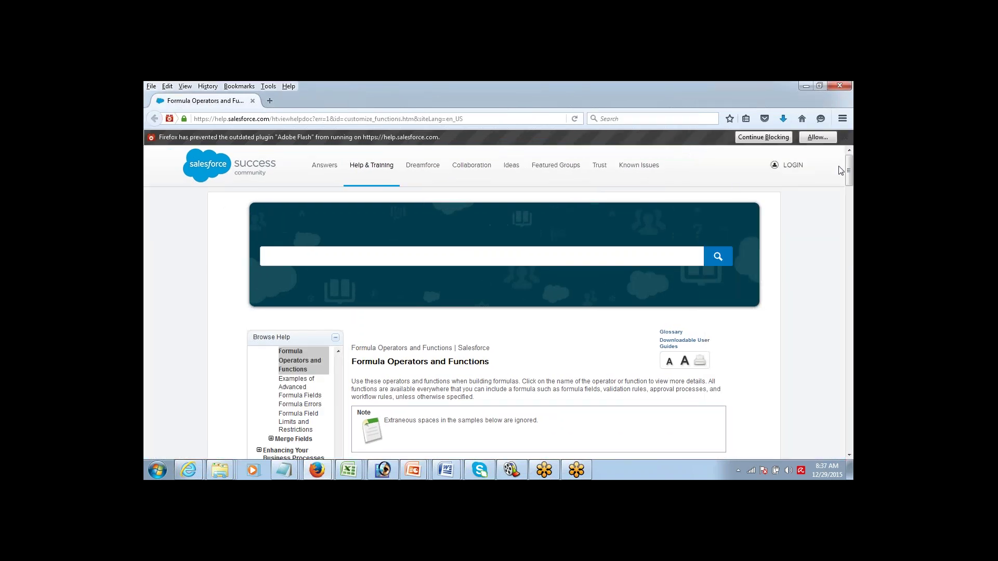
pyautogui.click(760, 138)
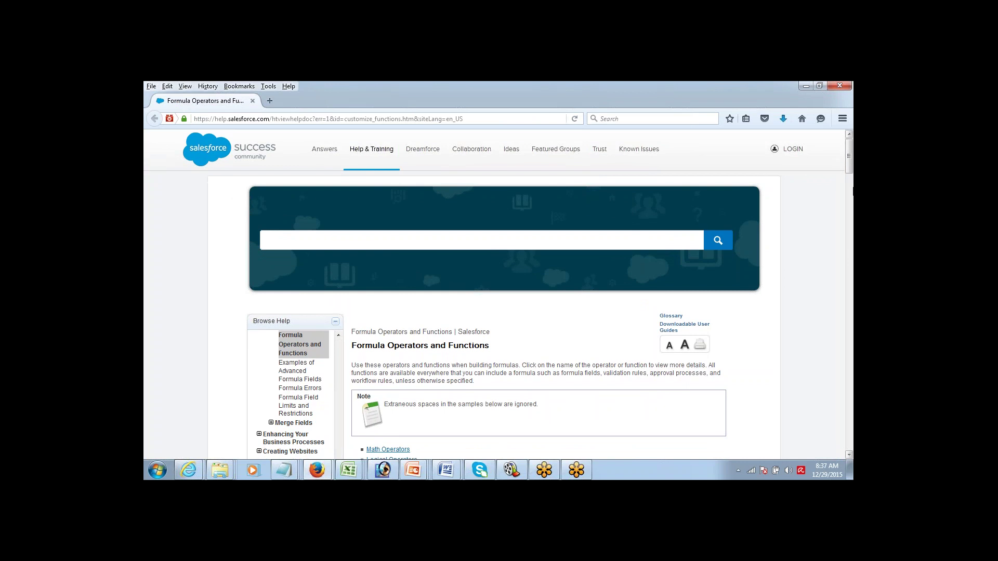
# Examine the logical, math and text function tables in the Formula Operators and Functions help article.
pyautogui.moveTo(849, 165); pyautogui.dragTo(812, 287)
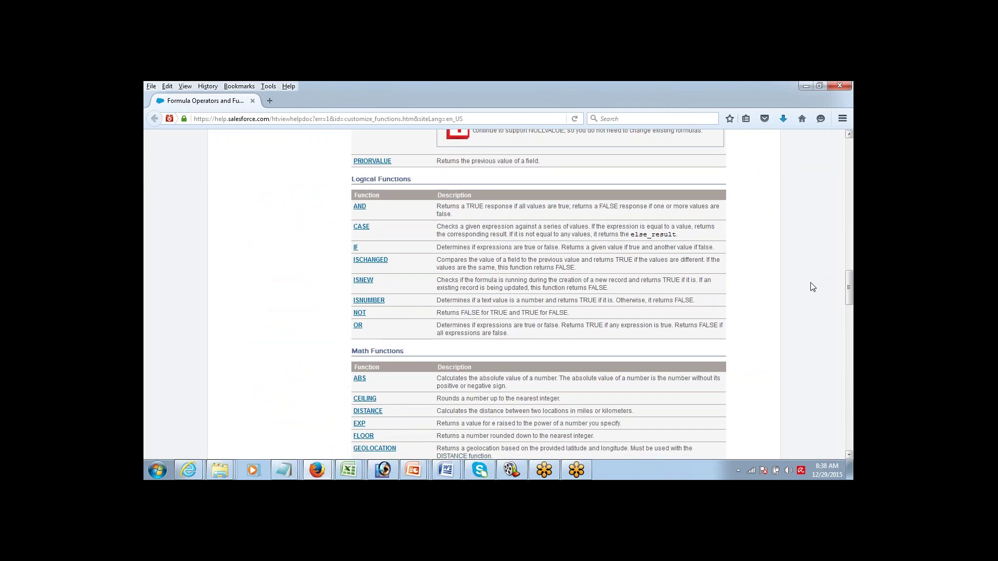
pyautogui.click(850, 456)
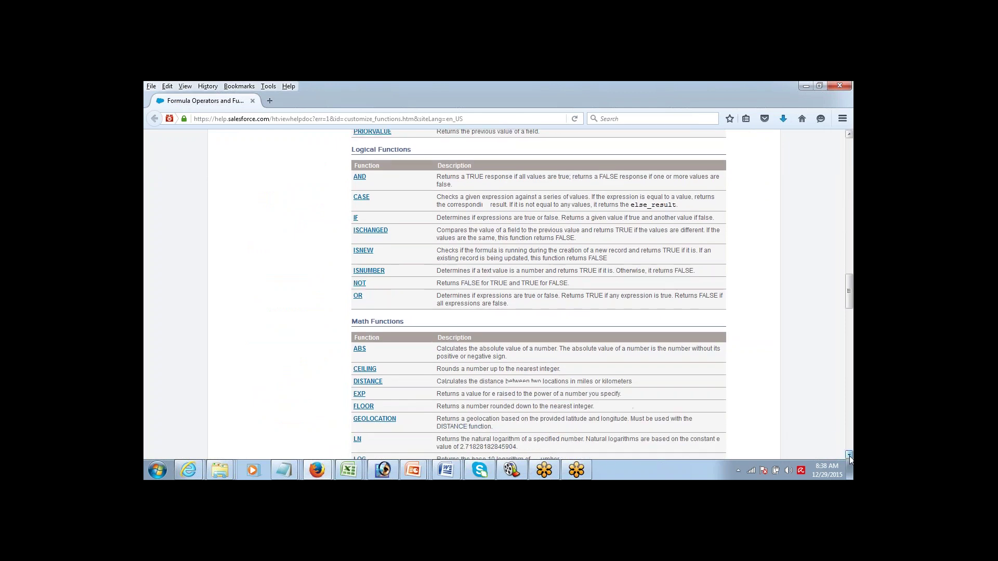
pyautogui.click(850, 455)
pyautogui.click(850, 455)
pyautogui.click(850, 456)
pyautogui.click(849, 455)
pyautogui.click(849, 455)
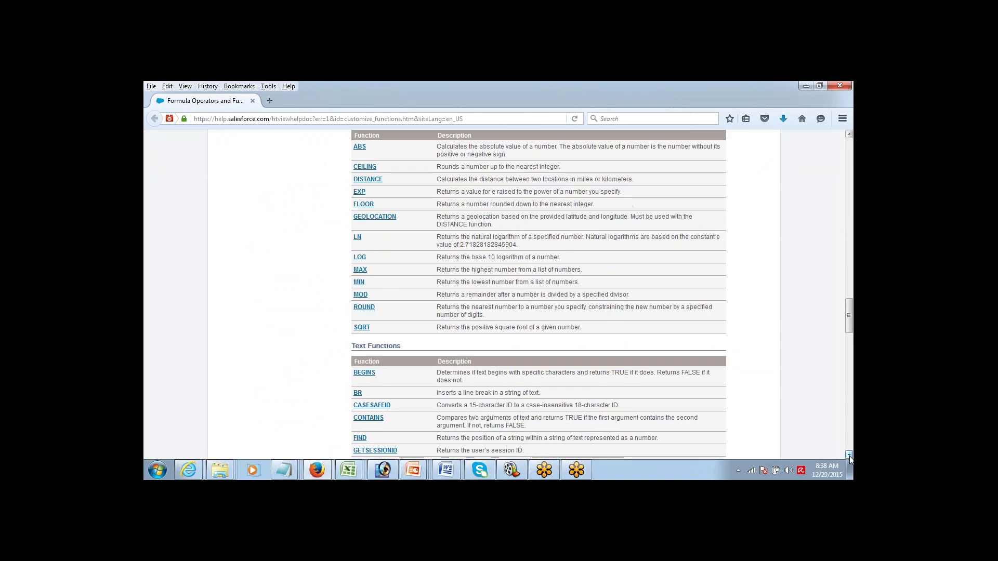
pyautogui.click(849, 455)
pyautogui.click(850, 456)
pyautogui.click(849, 455)
pyautogui.click(850, 456)
pyautogui.click(849, 456)
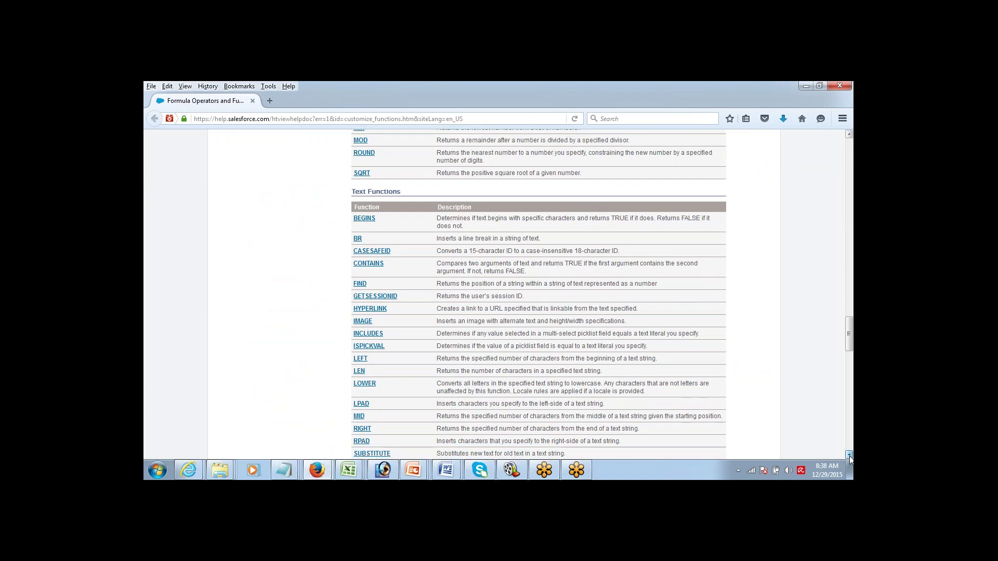
pyautogui.click(849, 455)
pyautogui.click(849, 455)
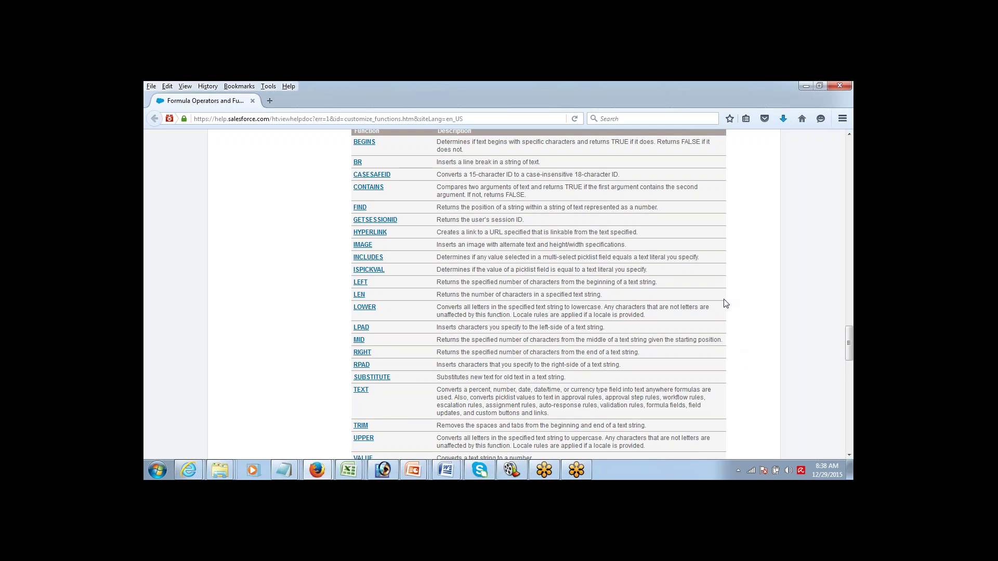
# Open the IF function's reference entry, examine its usage and formula field examples, and return to the Tax formula.
pyautogui.click(849, 138)
pyautogui.scroll(5, 848, 139)
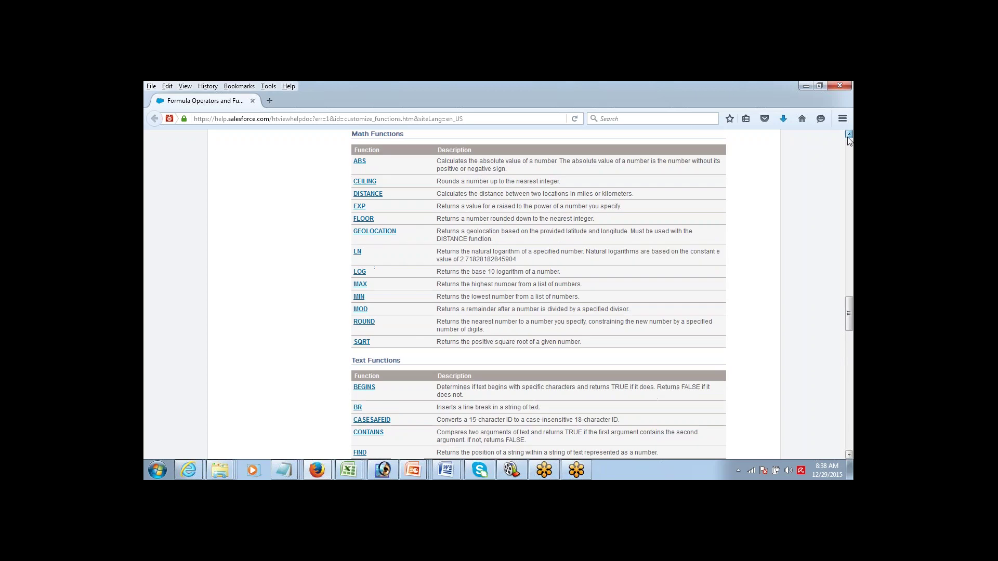
pyautogui.scroll(5, 849, 139)
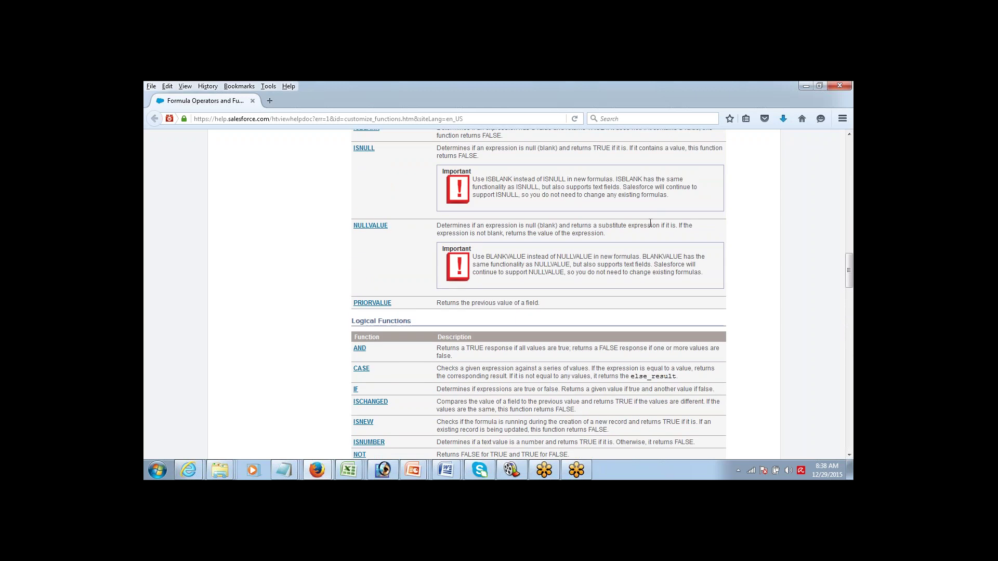
pyautogui.click(356, 391)
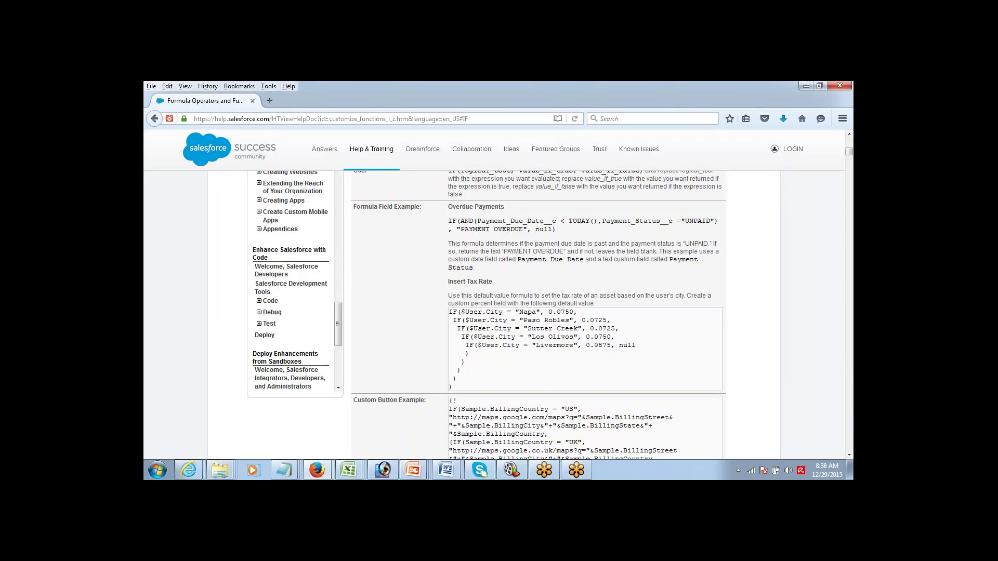
pyautogui.moveTo(360, 207); pyautogui.dragTo(401, 206)
pyautogui.click(848, 136)
pyautogui.click(849, 135)
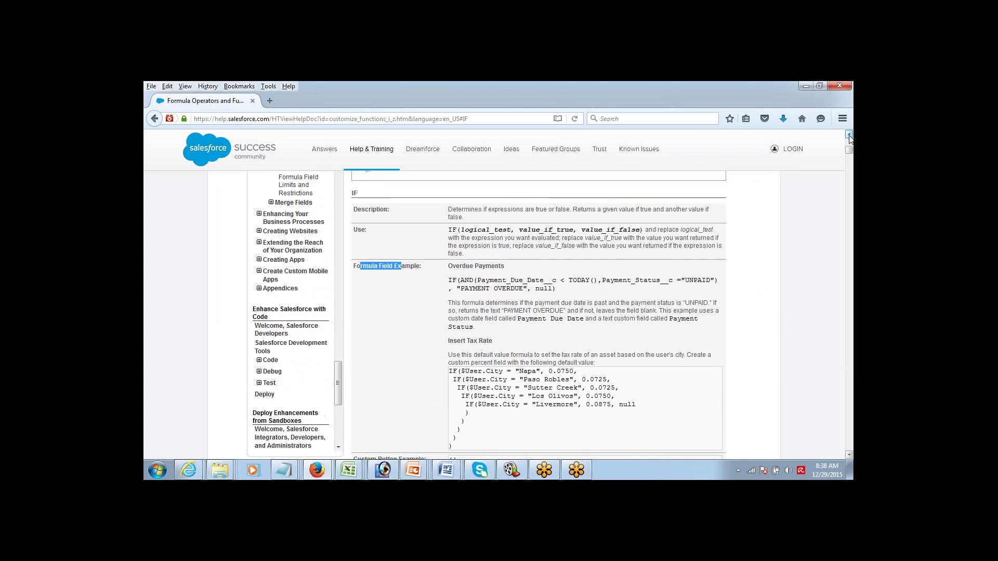
pyautogui.click(849, 136)
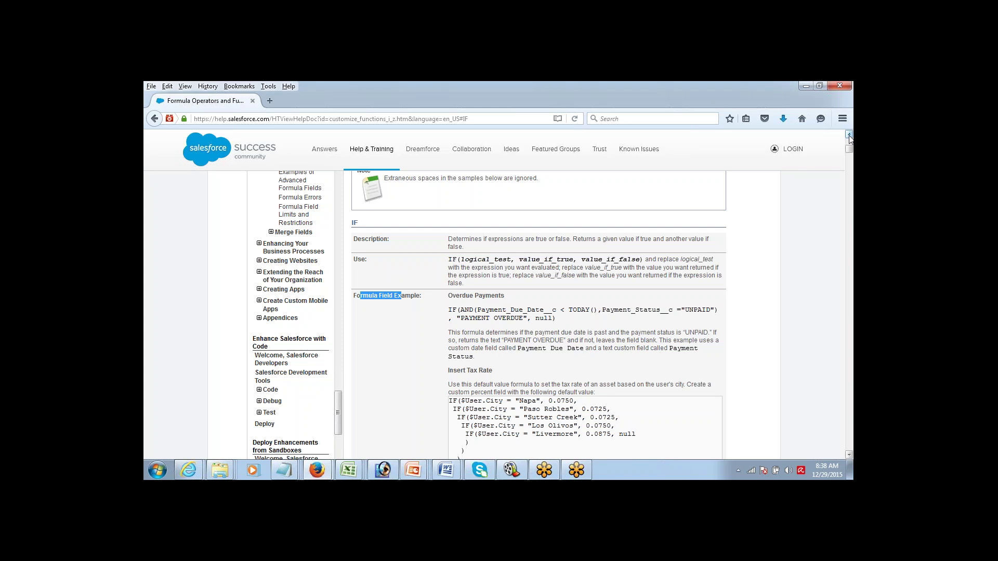
pyautogui.scroll(5, 849, 137)
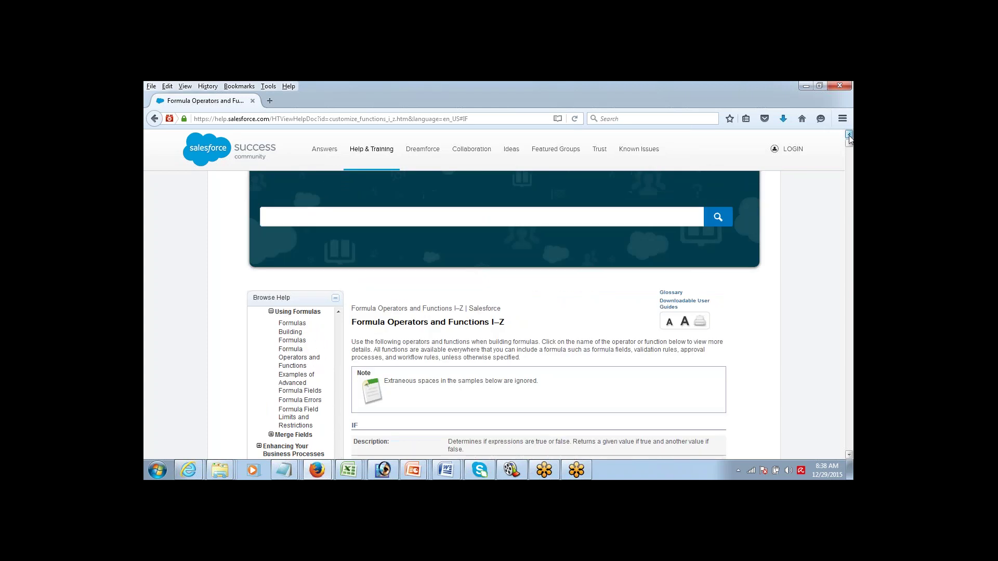
pyautogui.click(801, 83)
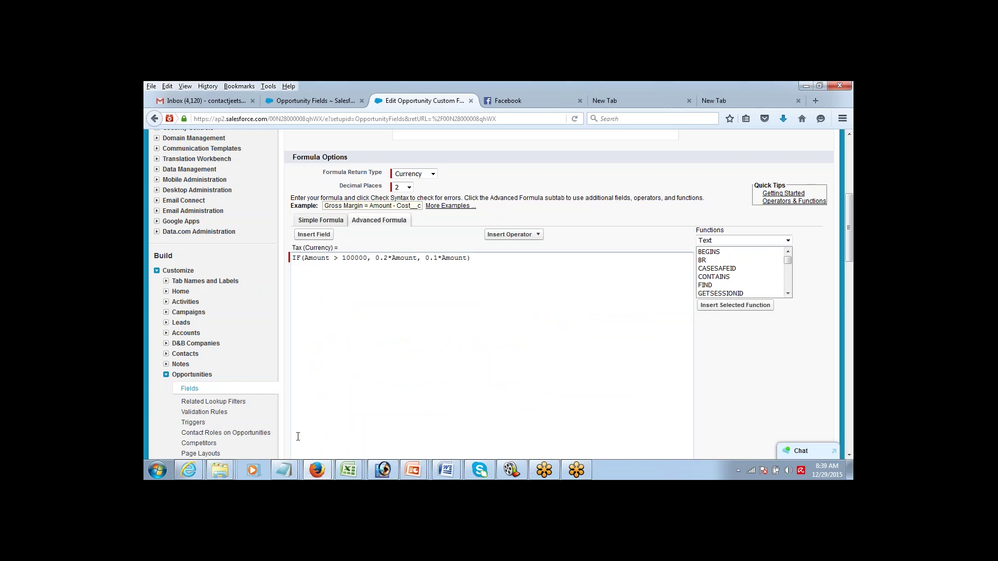
# Switch to the install notes in Notepad and add the heading "2> Validation Rule:" with the line "Validate Data before commiting it to DB".
pyautogui.moveTo(283, 469)
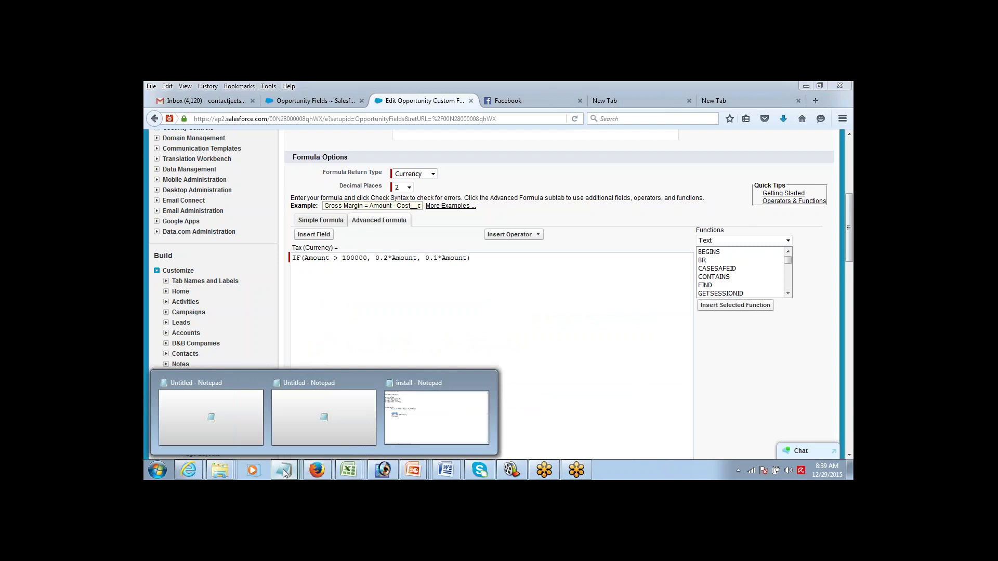
pyautogui.click(423, 430)
pyautogui.click(272, 267)
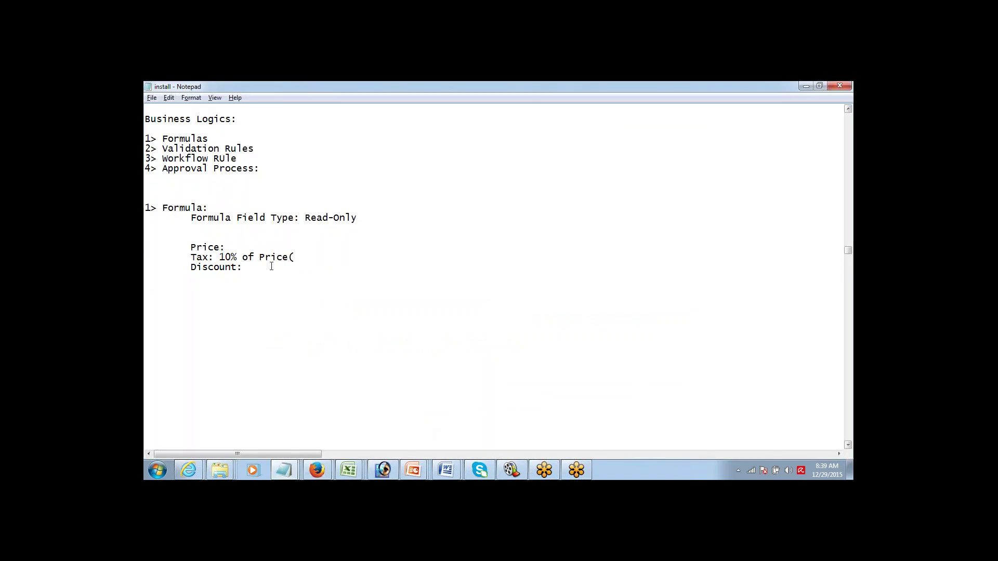
pyautogui.press('Return')
pyautogui.write('2> Validation Rule:')
pyautogui.press('Return')
pyautogui.press('Tab')
pyautogui.write('Validate')
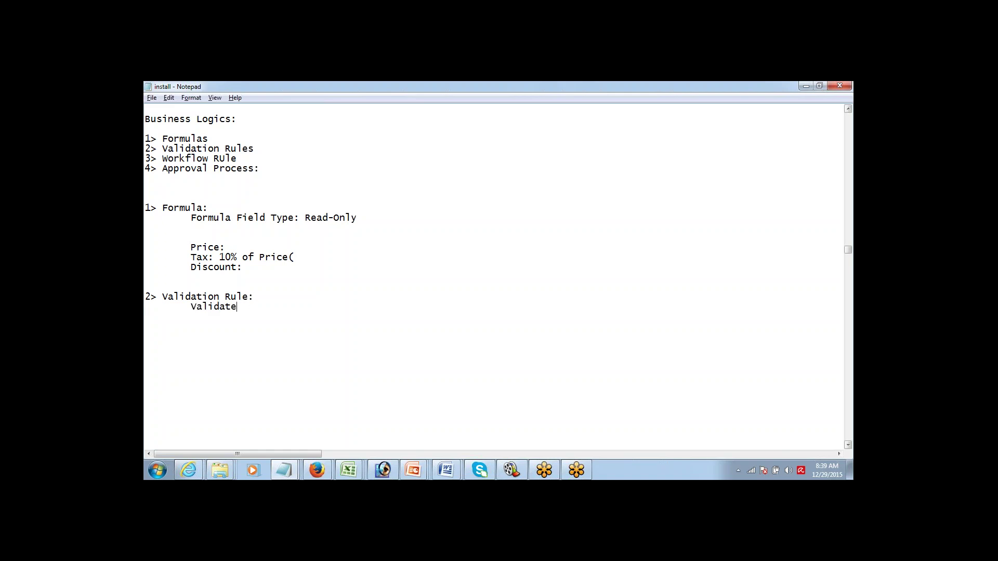
pyautogui.write(' Data befor e commiting it to ')
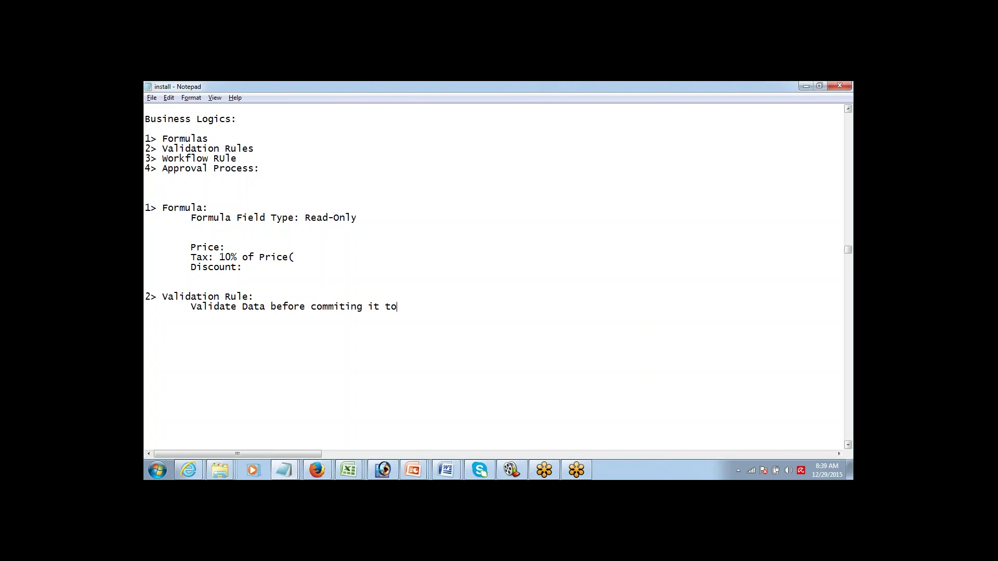
pyautogui.write('DB')
# Add the indented lines "Error Criteria" and "Error Message" below the validation rule description.
pyautogui.press('Return')
pyautogui.press('Return')
pyautogui.write('Error Criteria')
pyautogui.press('Return')
pyautogui.press('Tab')
pyautogui.write('Error ')
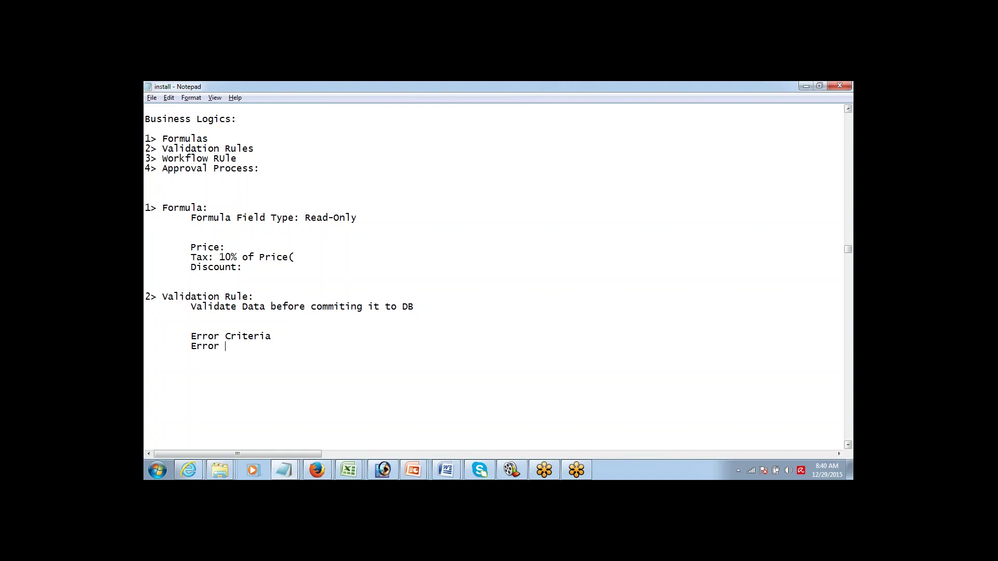
pyautogui.write('Message')
# Highlight the Error Criteria line and the Error Message line in turn to review the two parts of a validation rule.
pyautogui.doubleClick(269, 336)
pyautogui.keyDown('shift'); pyautogui.click(191, 336); pyautogui.keyUp('shift')
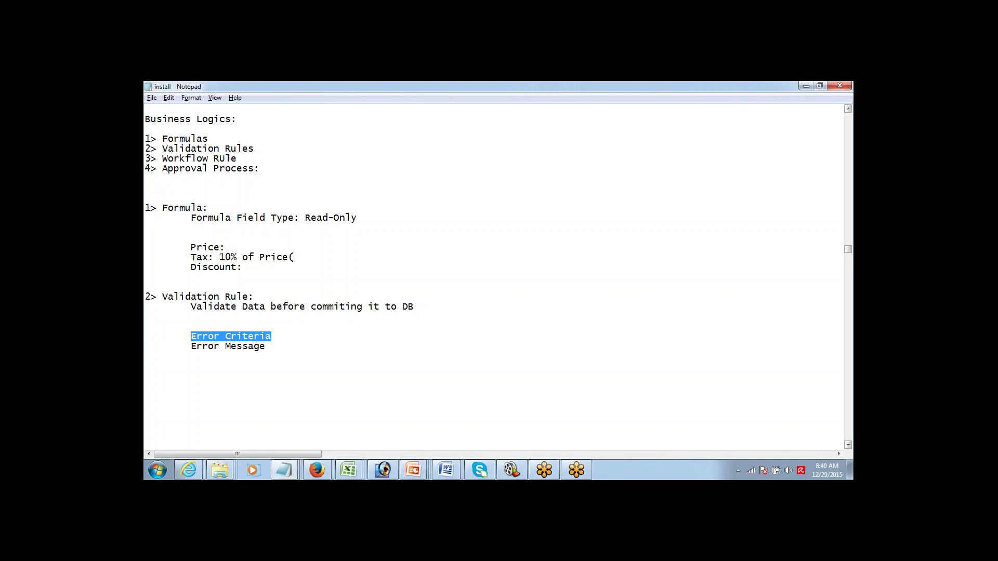
pyautogui.click(145, 337)
pyautogui.hotkey('shift', 'Down')
pyautogui.click(145, 346)
pyautogui.hotkey('shift', 'Down')
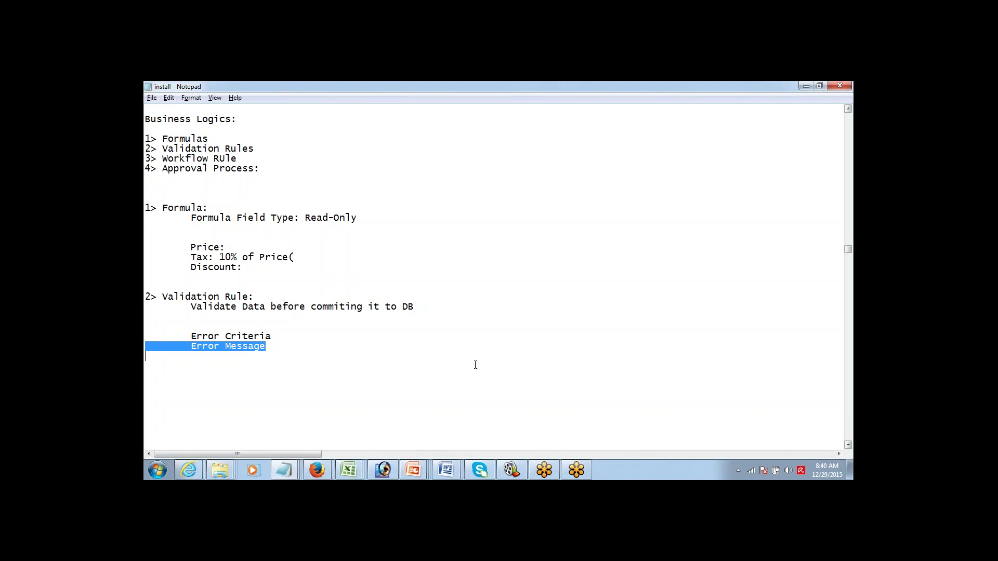
pyautogui.moveTo(321, 470)
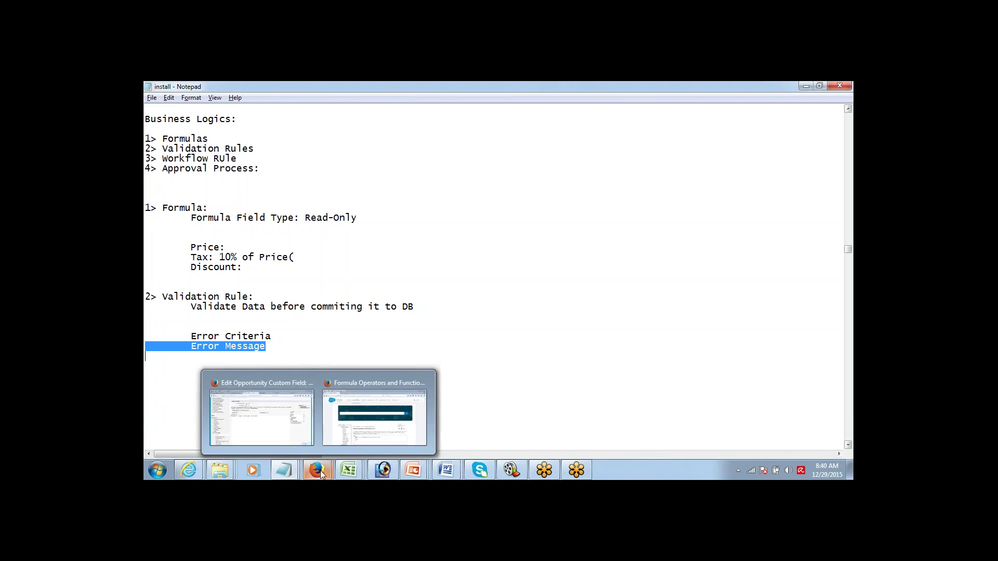
# Switch to the Salesforce setup in Firefox and open the Job Openings custom object's definition.
pyautogui.click(304, 441)
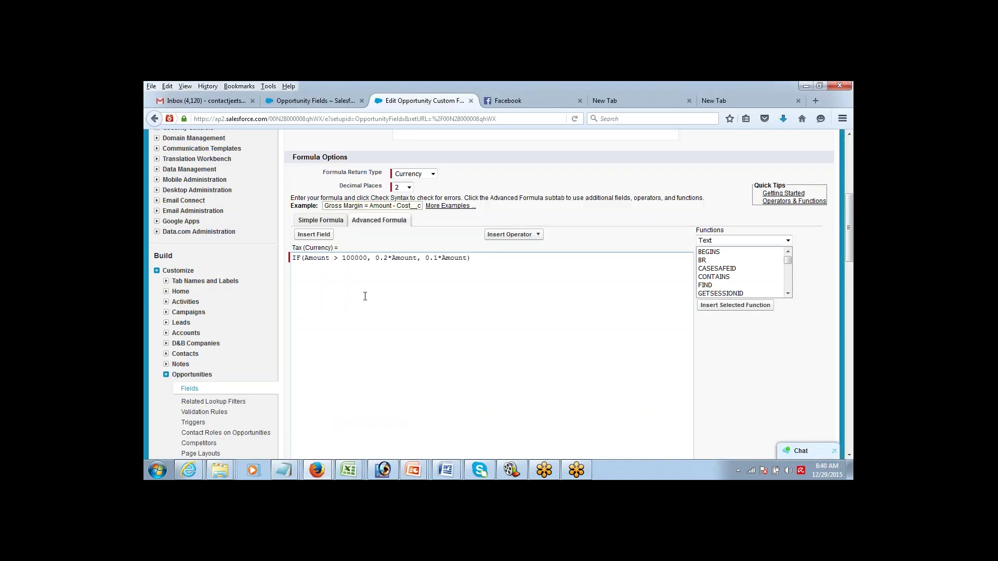
pyautogui.click(332, 100)
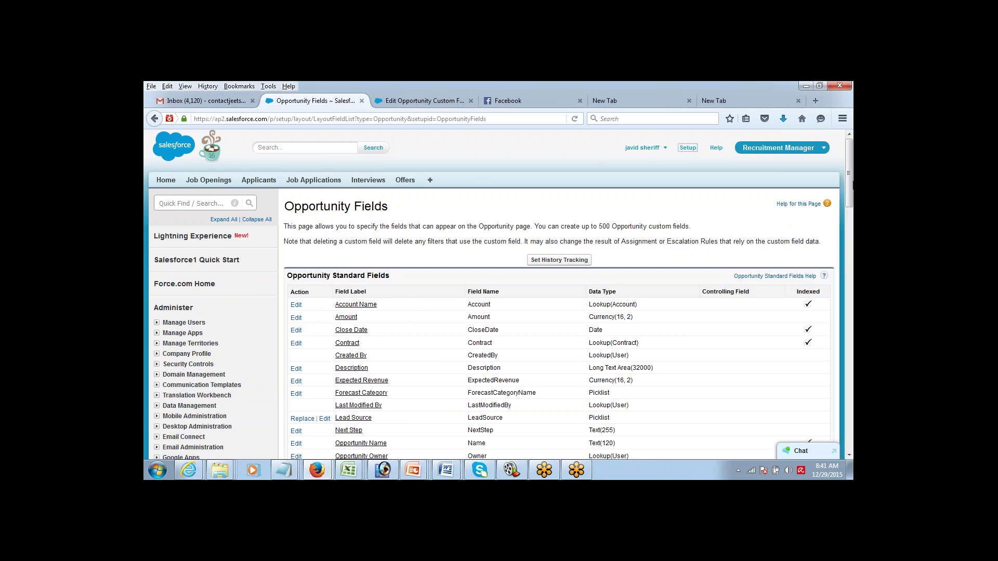
pyautogui.scroll(-15, 826, 283)
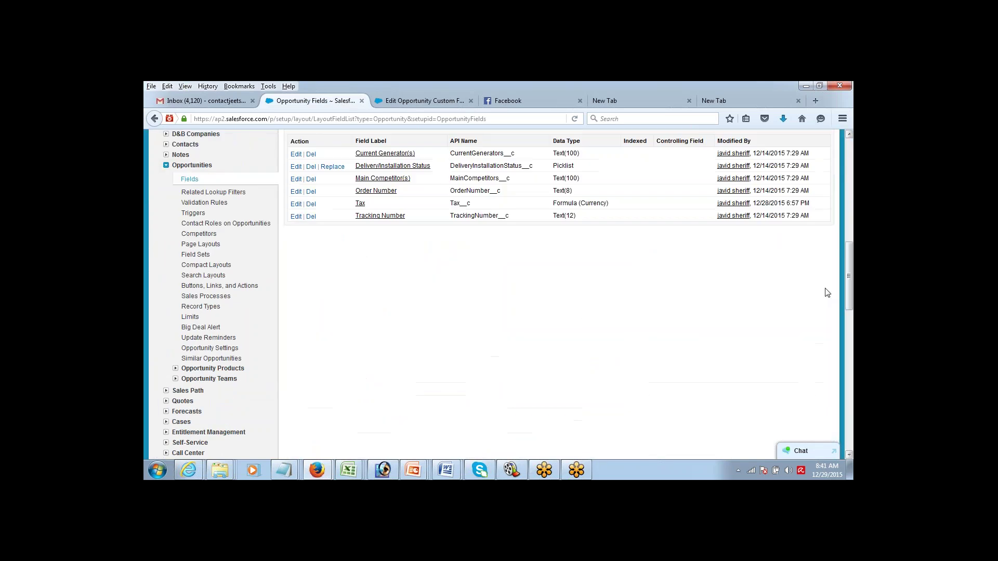
pyautogui.click(849, 456)
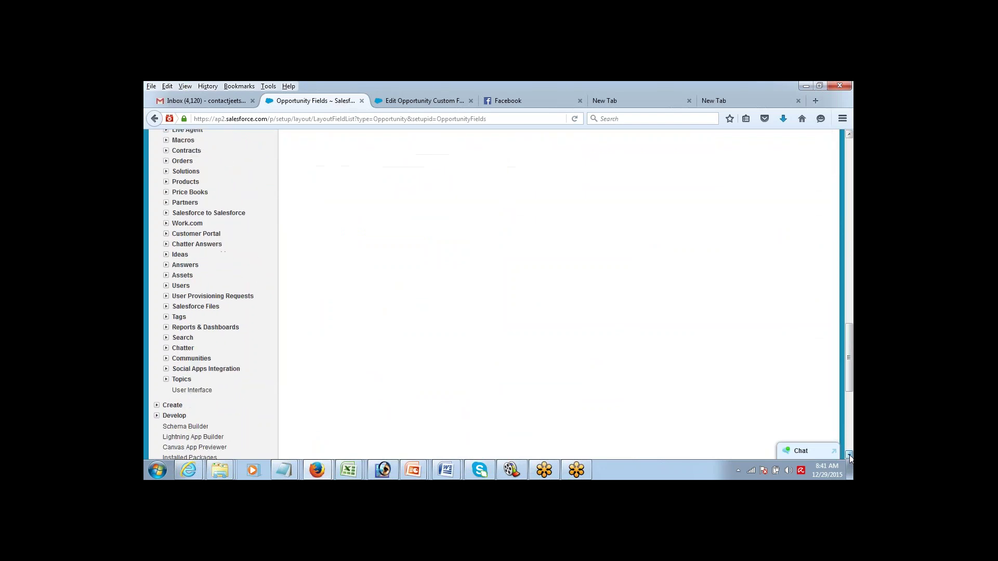
pyautogui.click(849, 456)
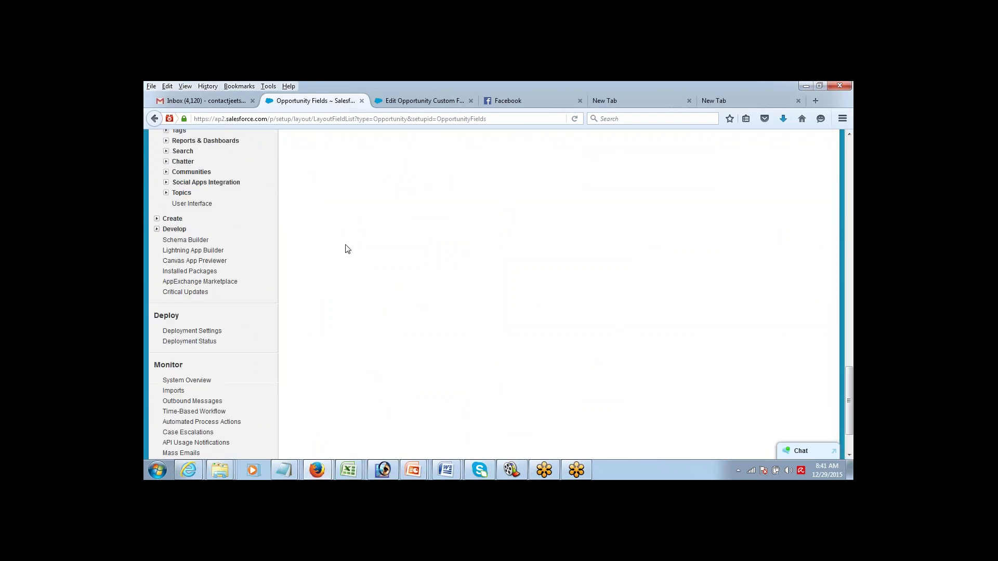
pyautogui.click(156, 219)
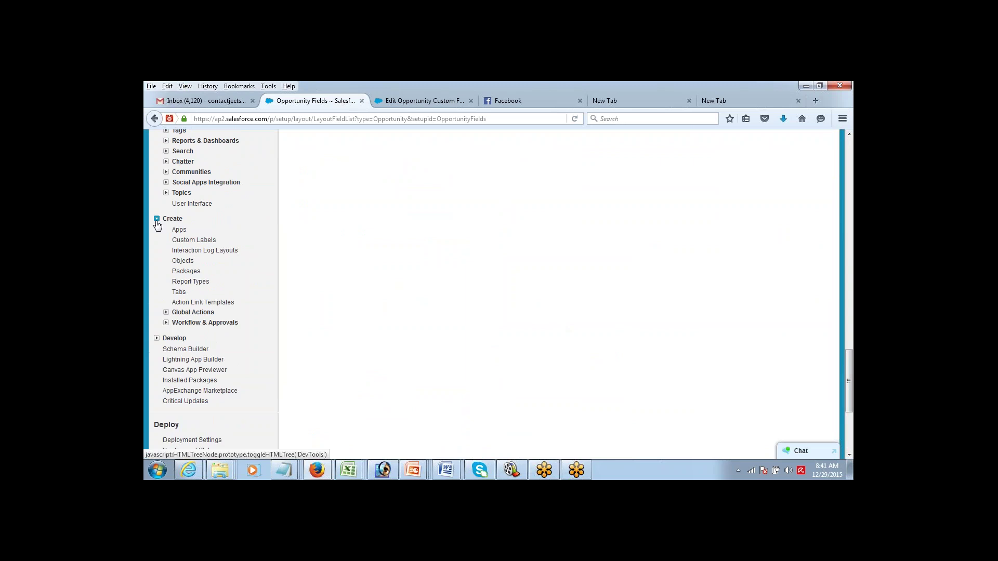
pyautogui.click(176, 259)
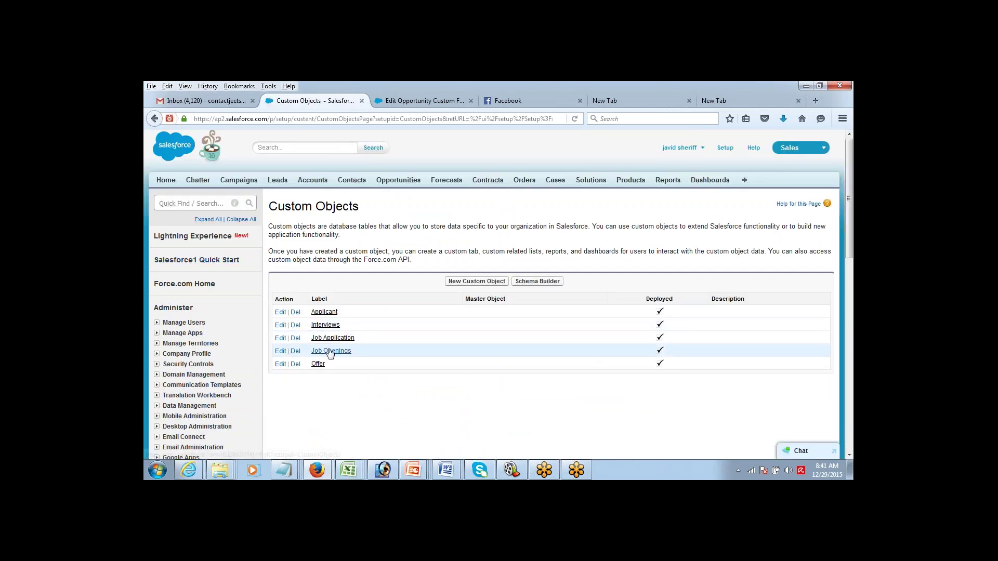
pyautogui.click(331, 351)
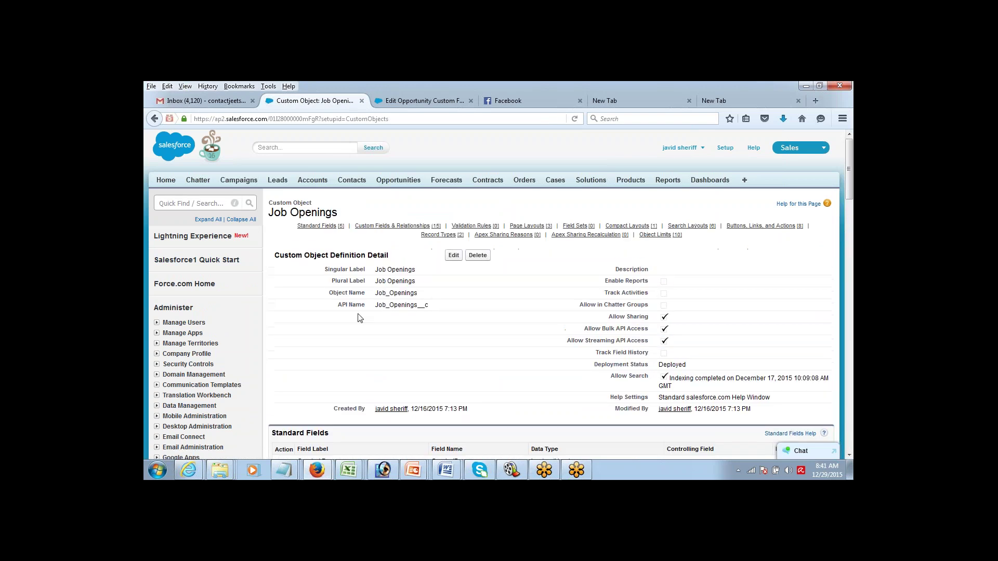
# Review the Job Openings custom fields and highlight the Start Date field as the one to validate.
pyautogui.scroll(-1, 838, 218)
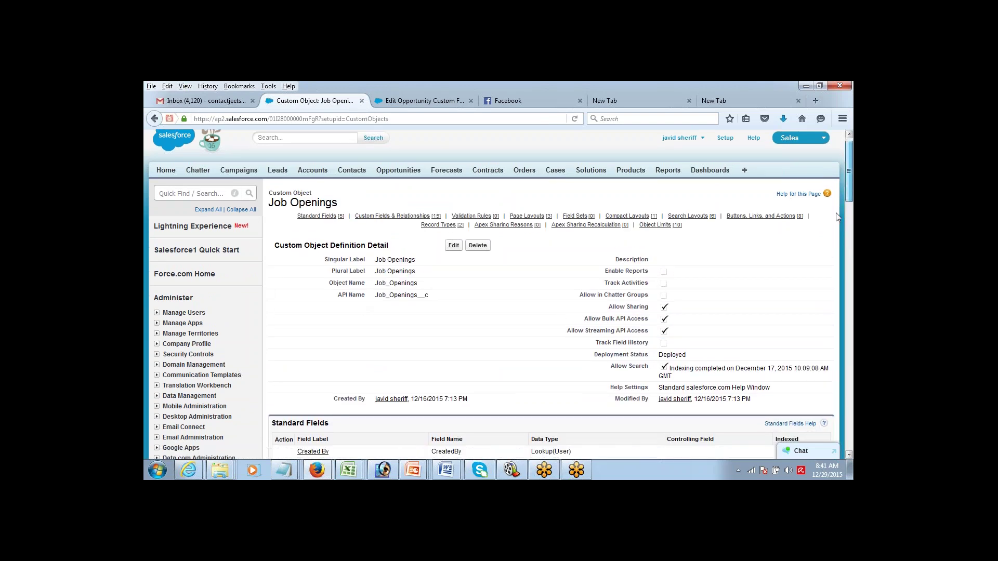
pyautogui.scroll(-6, 838, 217)
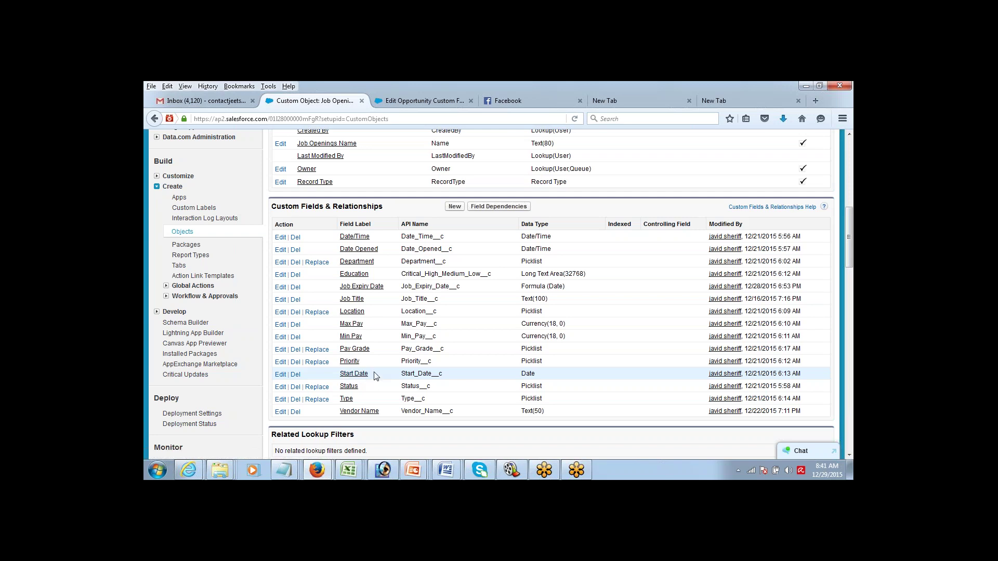
pyautogui.moveTo(374, 375); pyautogui.dragTo(345, 374)
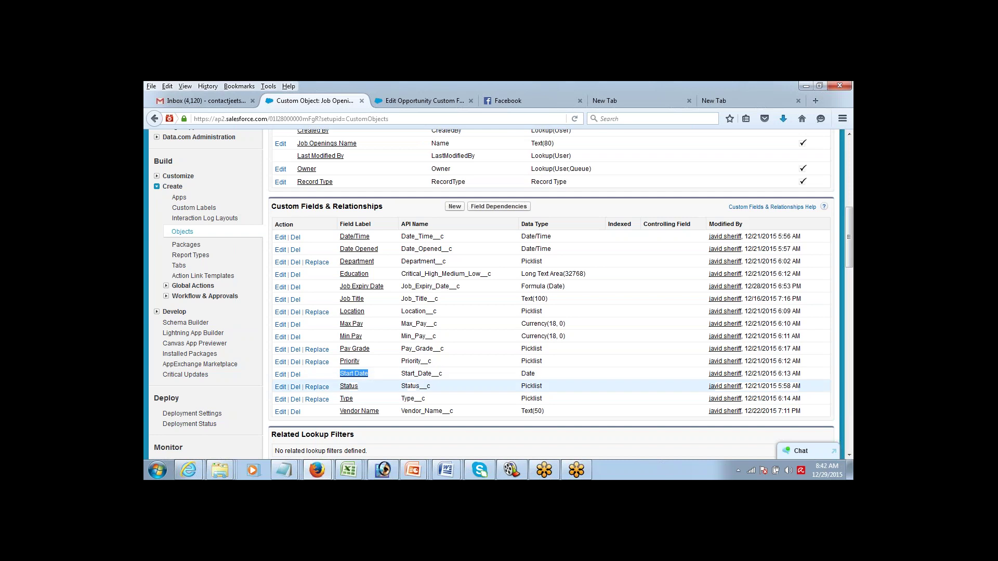
pyautogui.click(380, 376)
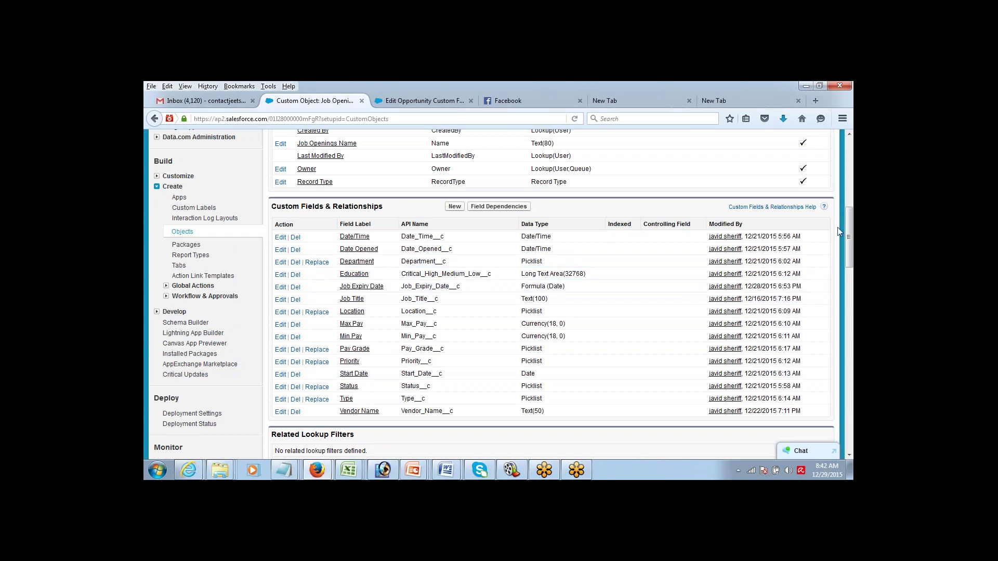
# Locate the Validation Rules section of the Job Openings object and start a new validation rule.
pyautogui.moveTo(848, 227); pyautogui.dragTo(811, 285)
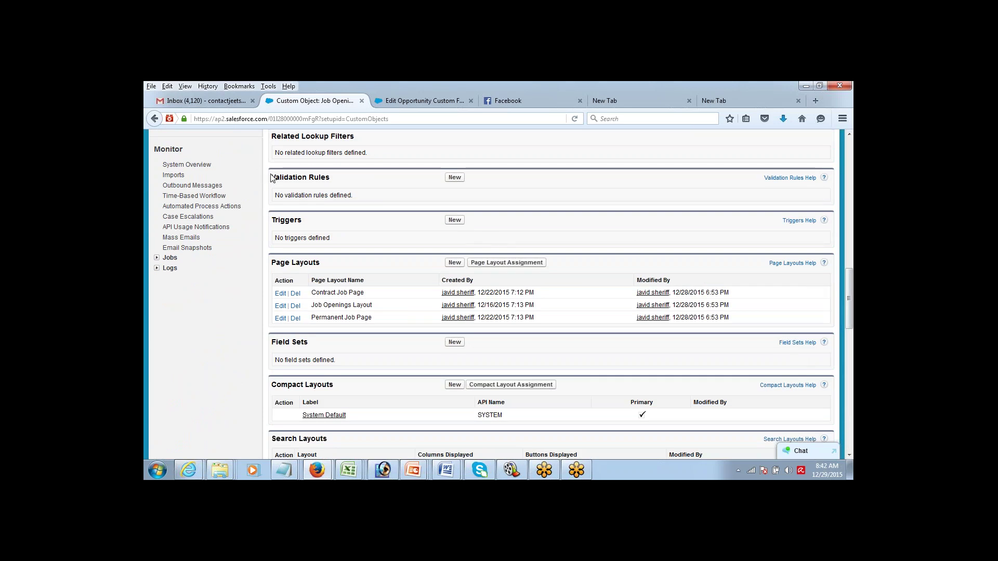
pyautogui.moveTo(271, 178); pyautogui.dragTo(329, 180)
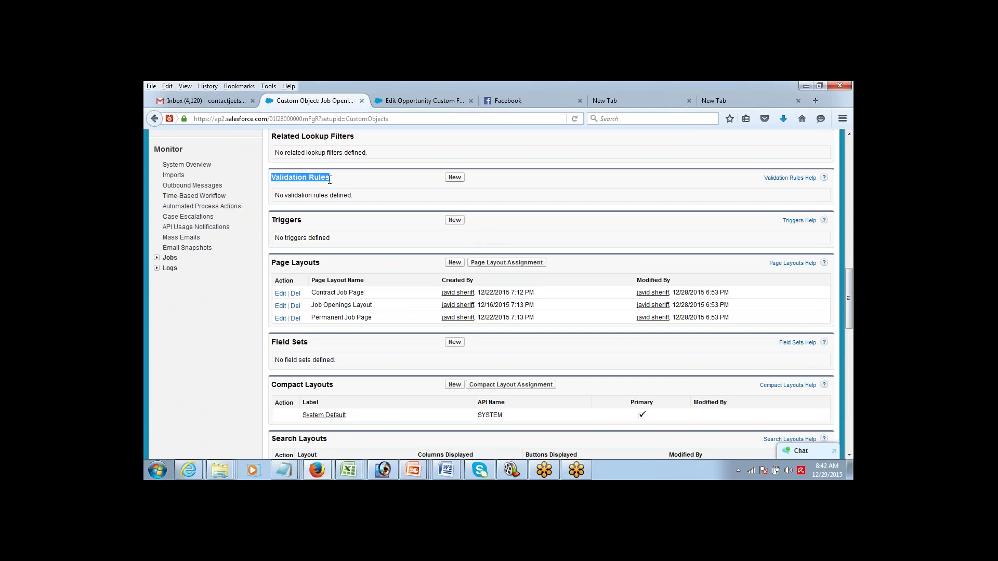
pyautogui.click(329, 180)
pyautogui.click(456, 178)
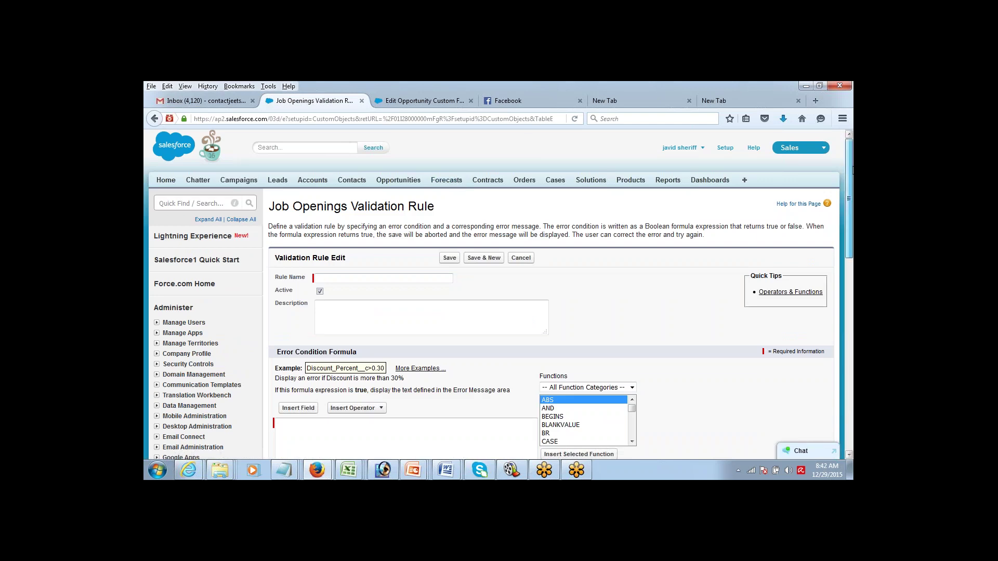
# Name the validation rule StartDateValidation and leave it active.
pyautogui.scroll(-3, 851, 205)
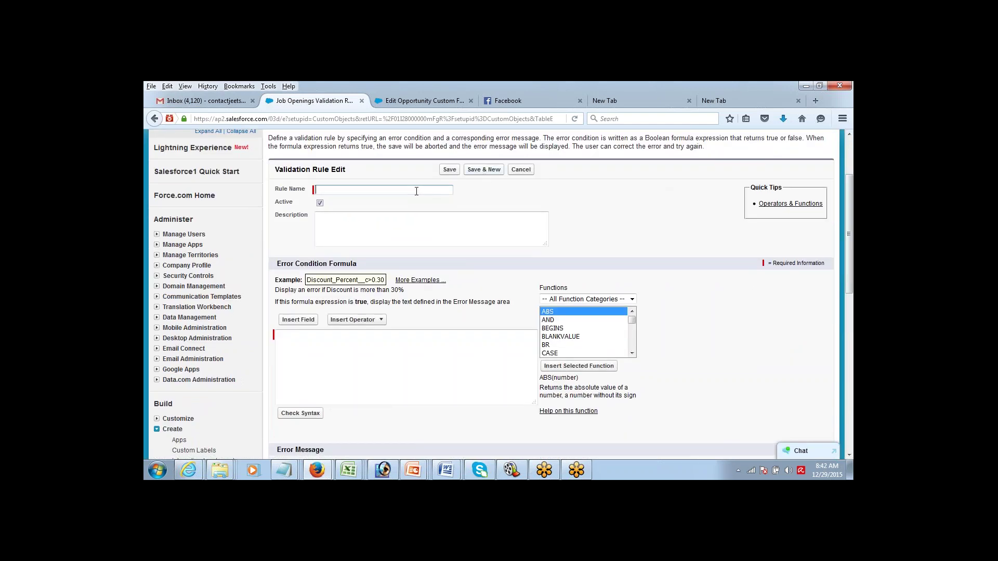
pyautogui.click(416, 191)
pyautogui.write('Vali')
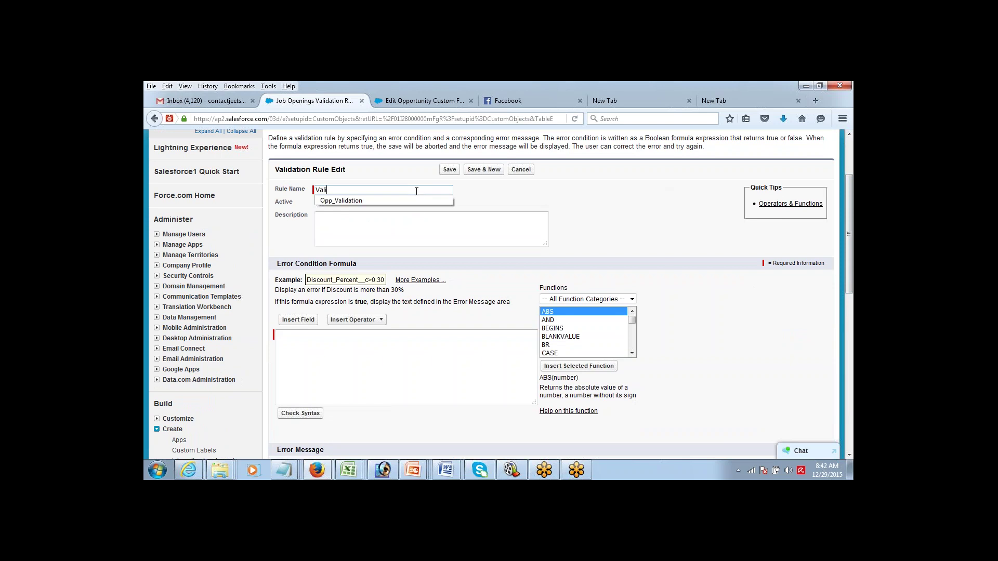
pyautogui.press('BackSpace')
pyautogui.press('BackSpace')
pyautogui.press('BackSpace')
pyautogui.press('BackSpace')
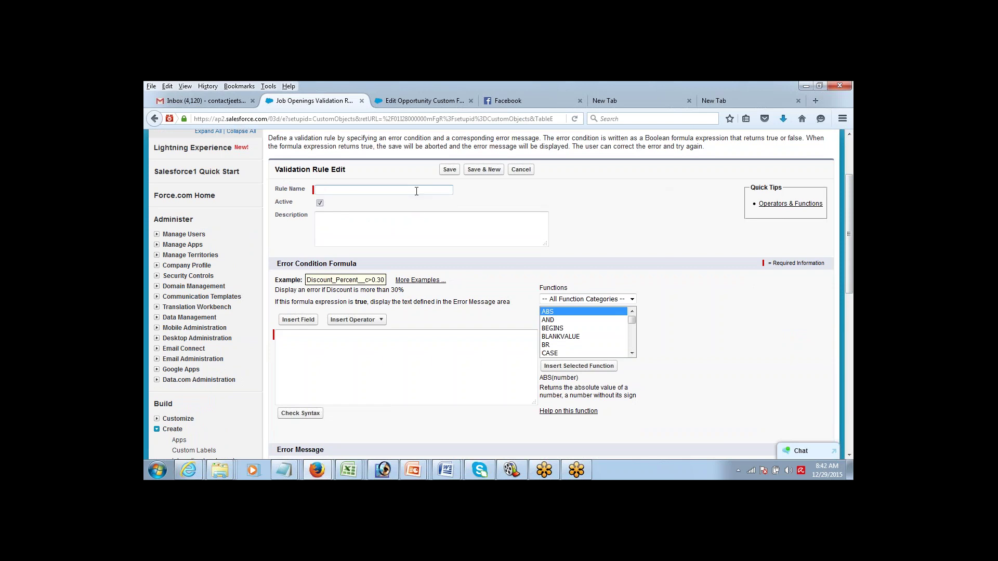
pyautogui.write('StartDateValidation')
pyautogui.click(320, 203)
pyautogui.press('Tab')
# Insert the Job Openings Start Date field into the error condition formula.
pyautogui.moveTo(848, 198); pyautogui.dragTo(848, 201)
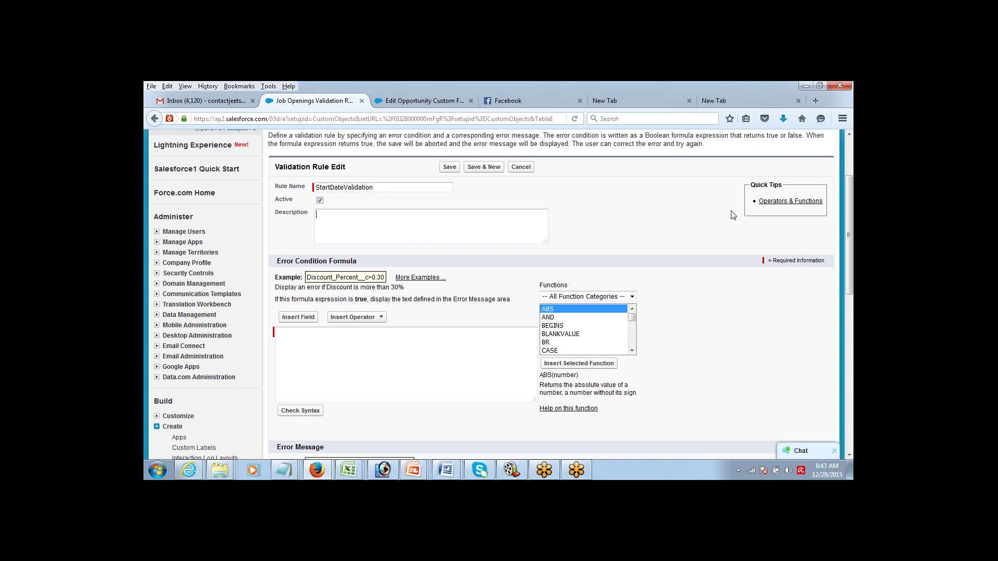
pyautogui.click(309, 350)
pyautogui.moveTo(849, 204); pyautogui.dragTo(849, 218)
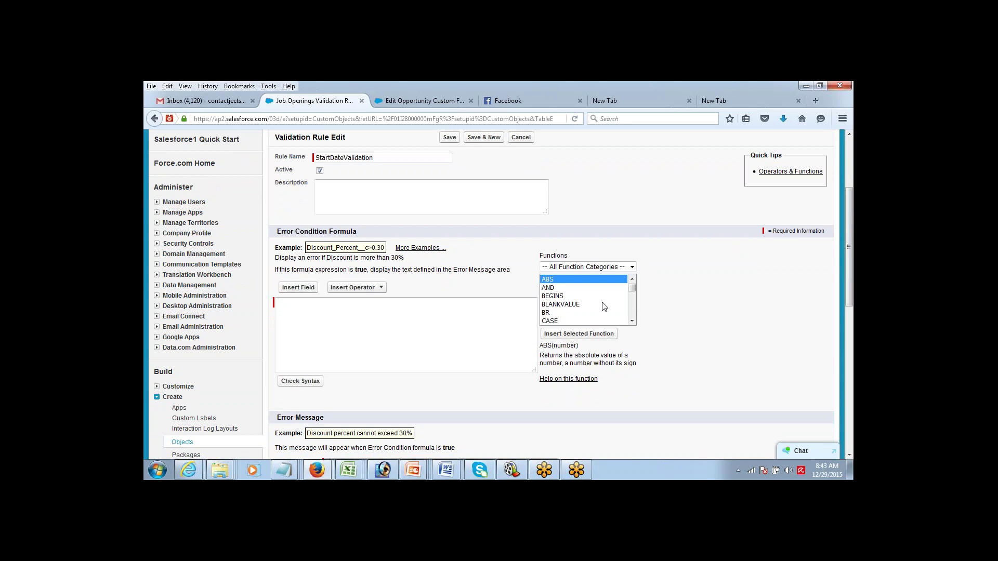
pyautogui.moveTo(278, 232); pyautogui.dragTo(356, 231)
pyautogui.click(305, 310)
pyautogui.click(308, 288)
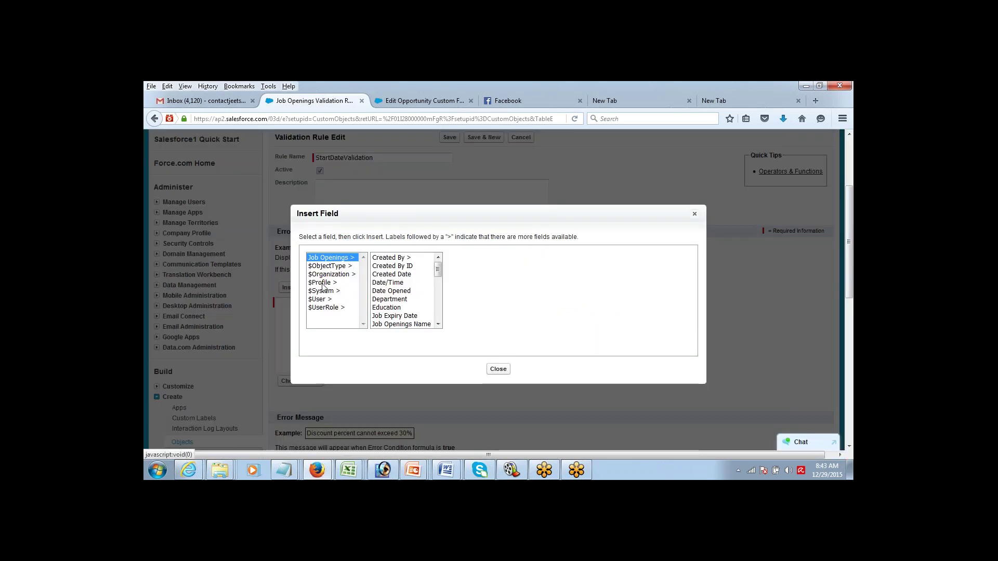
pyautogui.moveTo(438, 269); pyautogui.dragTo(440, 315)
pyautogui.click(421, 308)
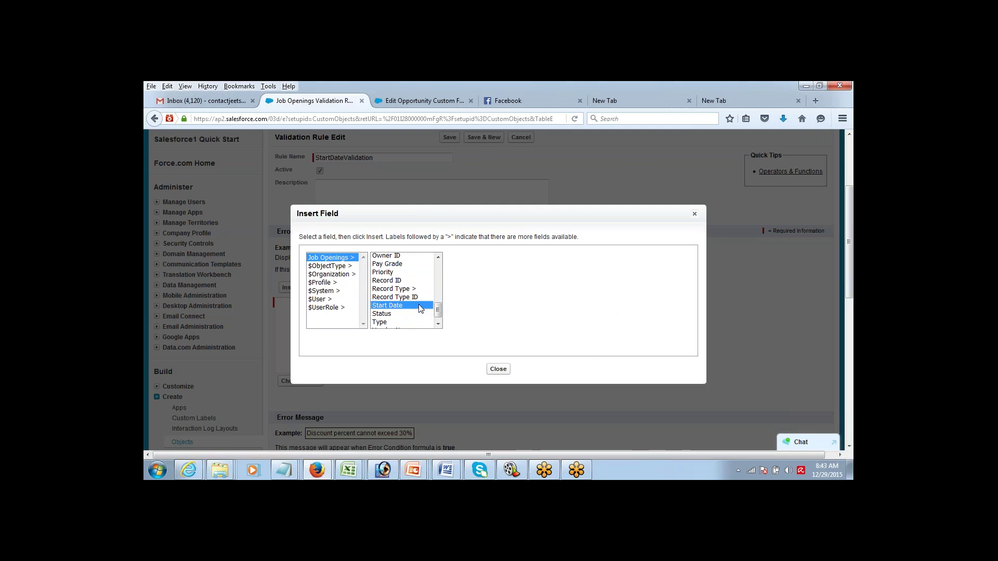
pyautogui.click(478, 310)
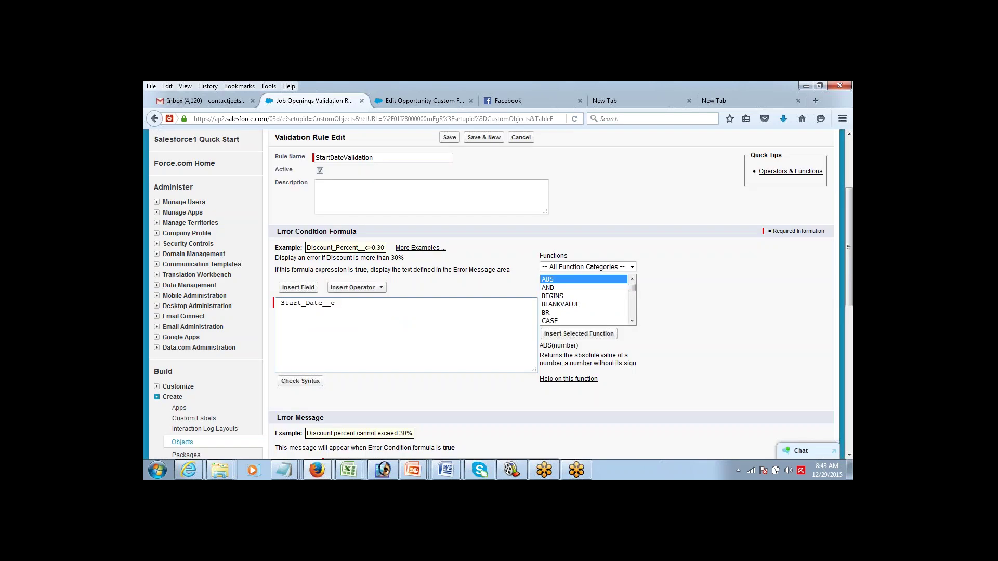
# Extend the error condition formula to subtract the Created Date field from Start_Date__c and test for > 60.
pyautogui.write('-')
pyautogui.click(298, 287)
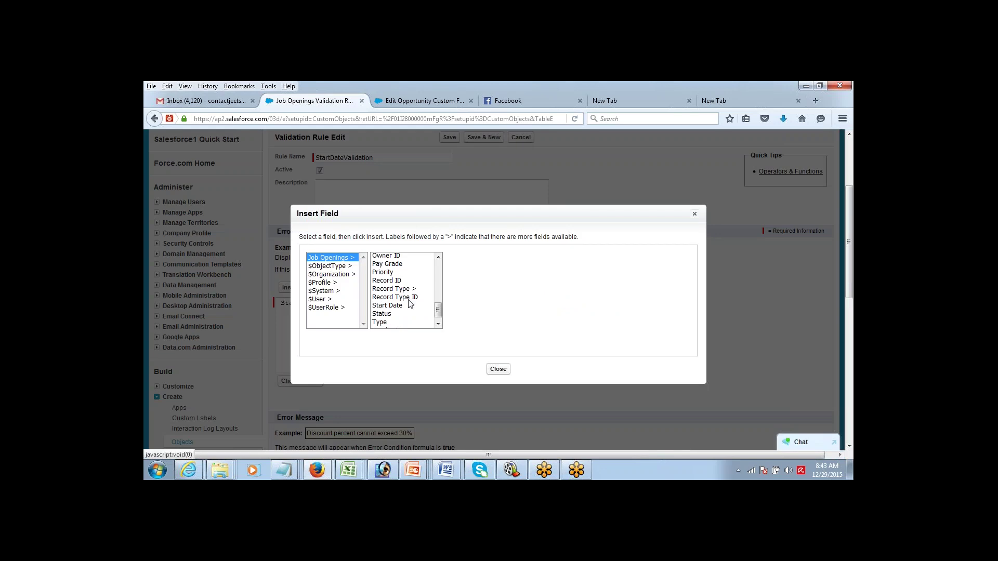
pyautogui.click(437, 311)
pyautogui.scroll(5, 437, 315)
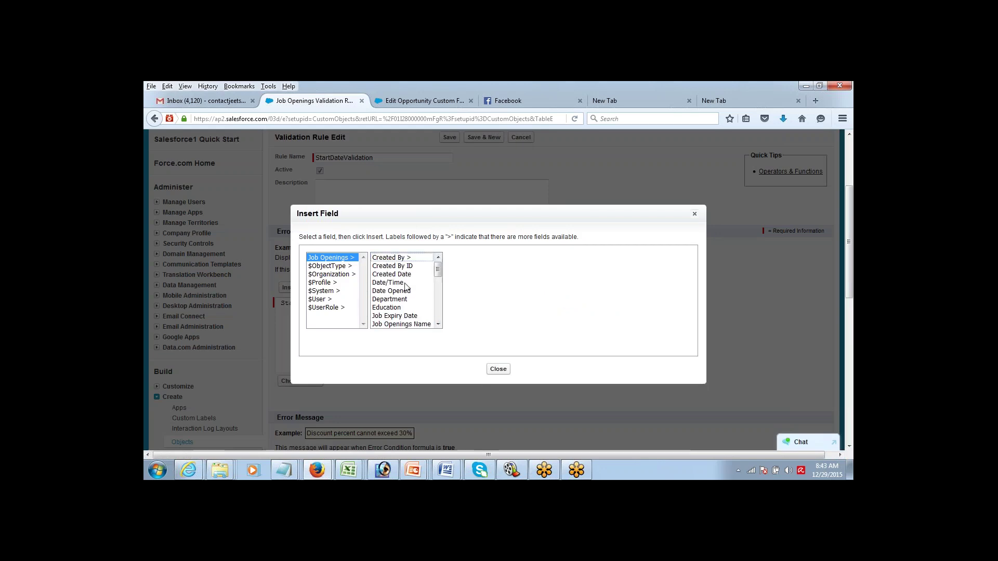
pyautogui.click(395, 275)
pyautogui.click(481, 314)
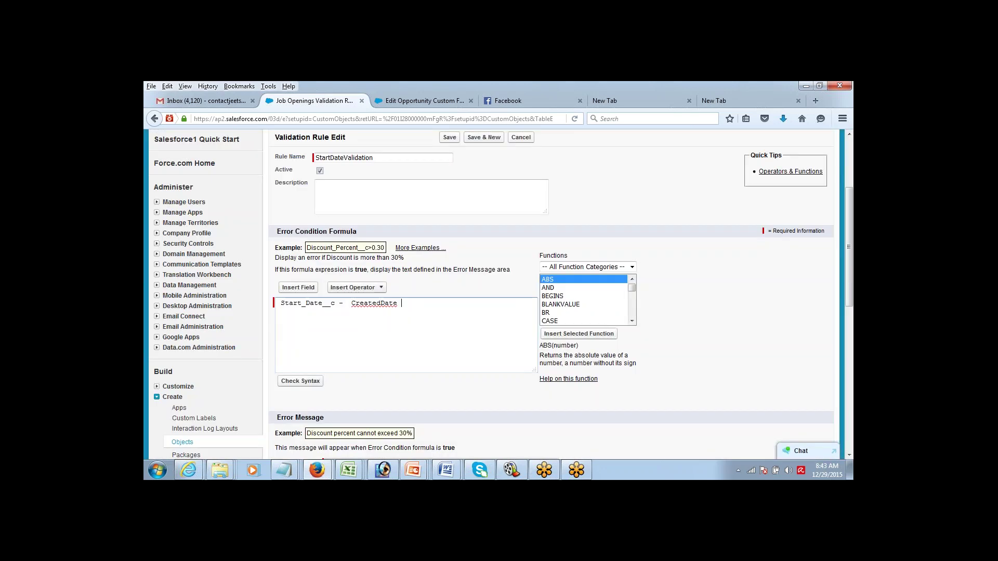
pyautogui.write('> 60')
# Remove the leading space before Start_Date__c in the error condition formula.
pyautogui.hotkey('ctrl', 'shift', 'Left')
pyautogui.hotkey('ctrl', 'shift', 'Left')
pyautogui.hotkey('ctrl', 'shift', 'Left')
pyautogui.hotkey('ctrl', 'shift', 'Left')
pyautogui.hotkey('ctrl', 'shift', 'Left')
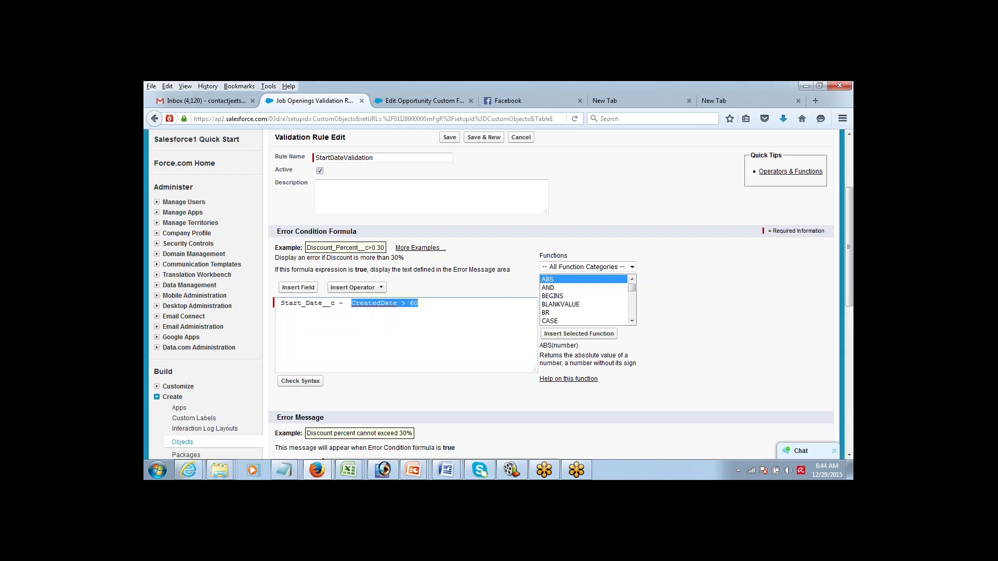
pyautogui.press('Left')
pyautogui.press('Delete')
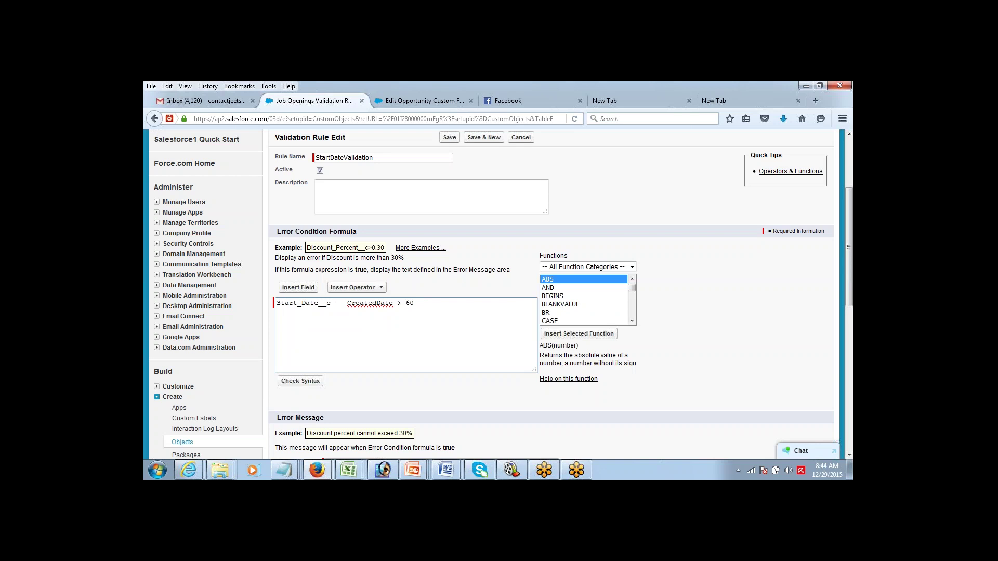
# Highlight the error condition formula and its parts to review the 60-day comparison, and look over the error message settings.
pyautogui.hotkey('ctrl', 'shift', 'Left')
pyautogui.hotkey('ctrl', 'shift', 'Left')
pyautogui.hotkey('ctrl', 'shift', 'Left')
pyautogui.hotkey('ctrl', 'shift', 'Left')
pyautogui.hotkey('ctrl', 'shift', 'Left')
pyautogui.hotkey('ctrl', 'shift', 'Left')
pyautogui.hotkey('ctrl', 'shift', 'Left')
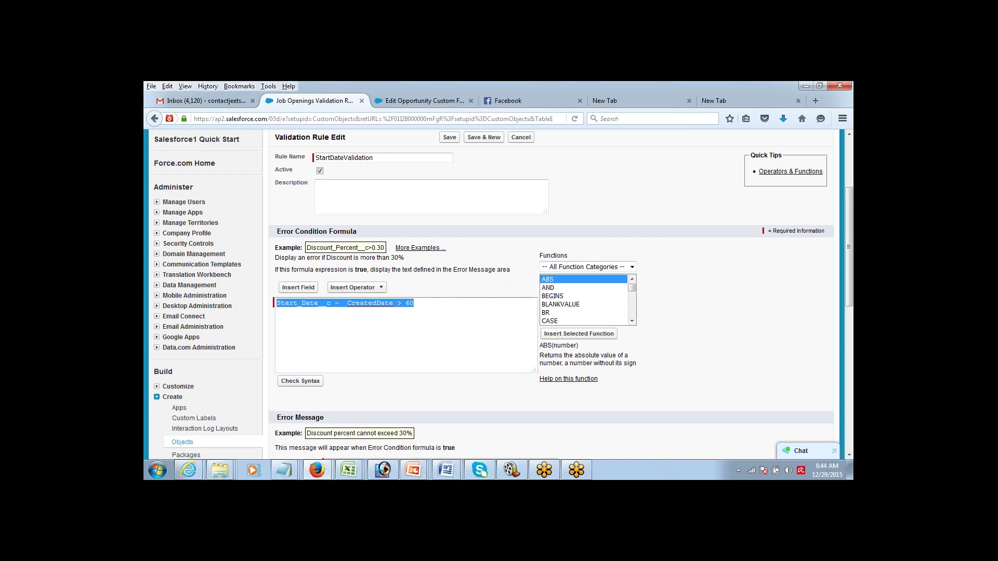
pyautogui.press('Right')
pyautogui.hotkey('ctrl', 'shift', 'Left')
pyautogui.hotkey('ctrl', 'shift', 'Left')
pyautogui.hotkey('ctrl', 'shift', 'Left')
pyautogui.hotkey('ctrl', 'shift', 'Left')
pyautogui.hotkey('ctrl', 'shift', 'Left')
pyautogui.hotkey('ctrl', 'shift', 'Left')
pyautogui.hotkey('ctrl', 'shift', 'Left')
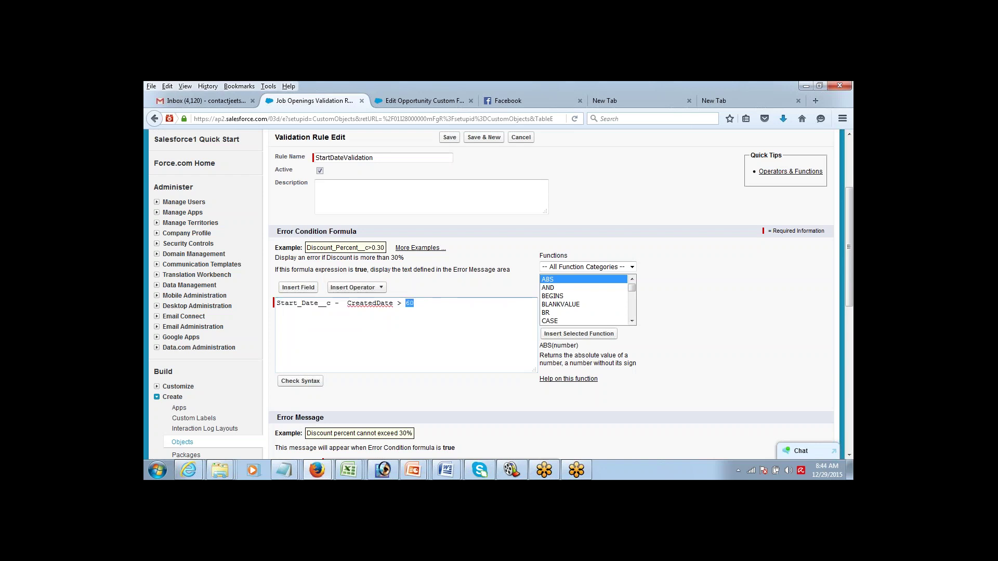
pyautogui.press('Left')
pyautogui.hotkey('shift', 'End')
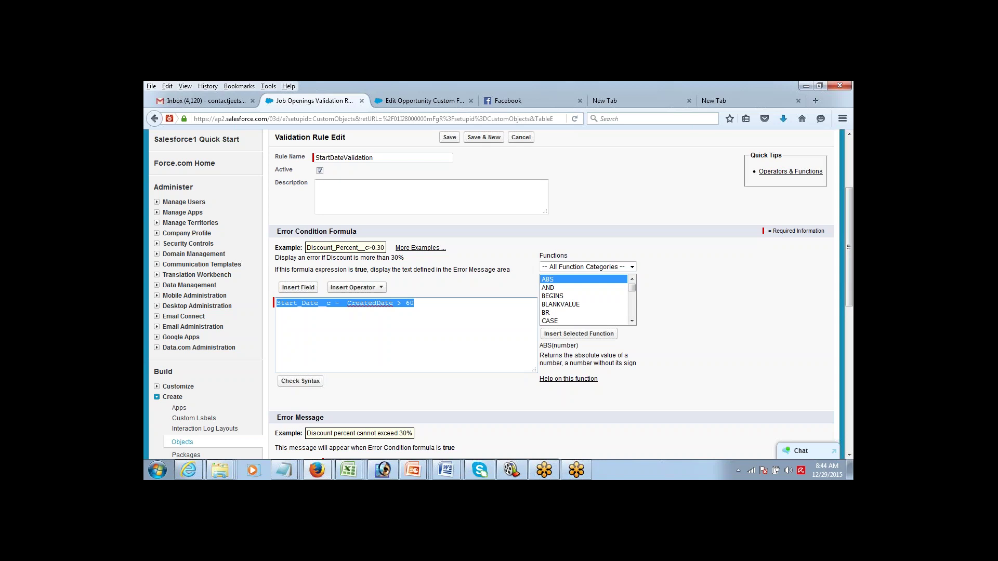
pyautogui.press('Right')
pyautogui.hotkey('shift', 'Left')
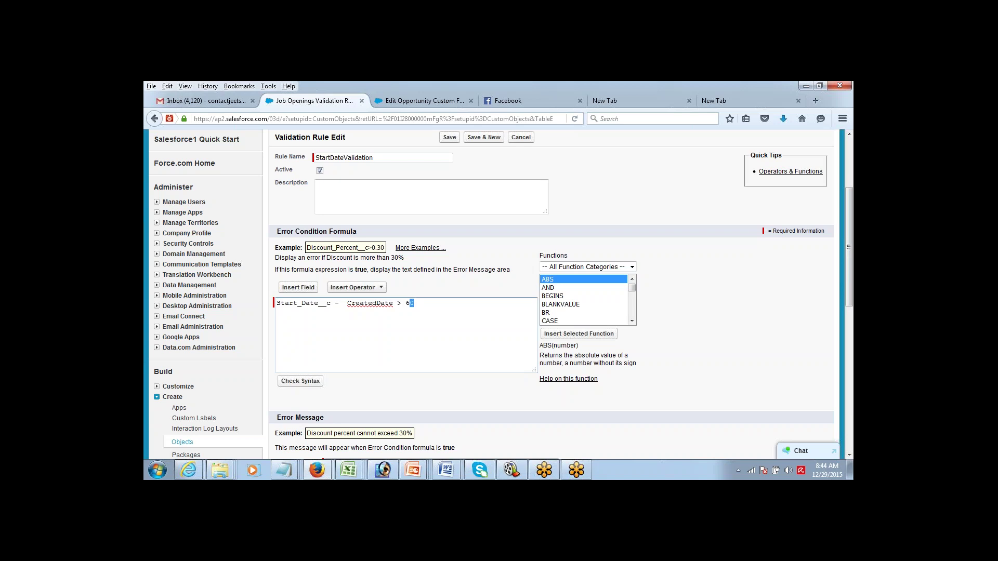
pyautogui.hotkey('ctrl', 'shift', 'Left')
pyautogui.hotkey('ctrl', 'shift', 'Left')
pyautogui.hotkey('ctrl', 'shift', 'Left')
pyautogui.hotkey('ctrl', 'shift', 'Left')
pyautogui.hotkey('ctrl', 'shift', 'Left')
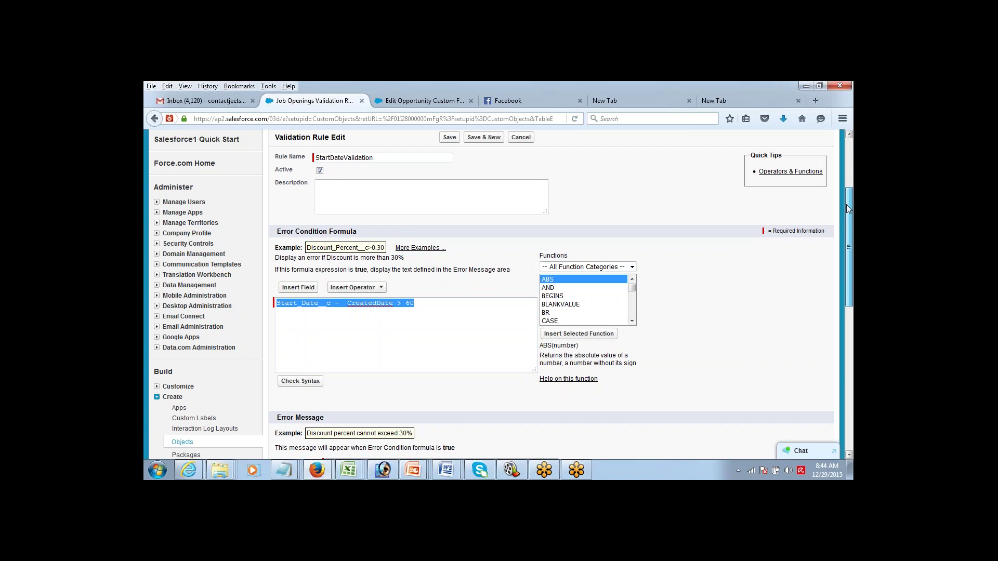
pyautogui.moveTo(846, 204); pyautogui.dragTo(837, 234)
pyautogui.scroll(-2, 839, 237)
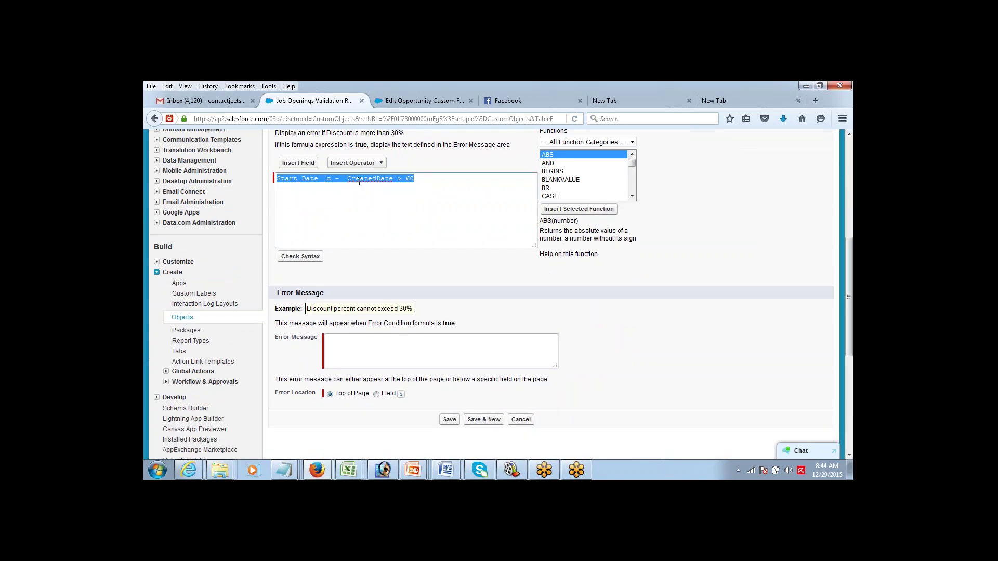
pyautogui.click(389, 184)
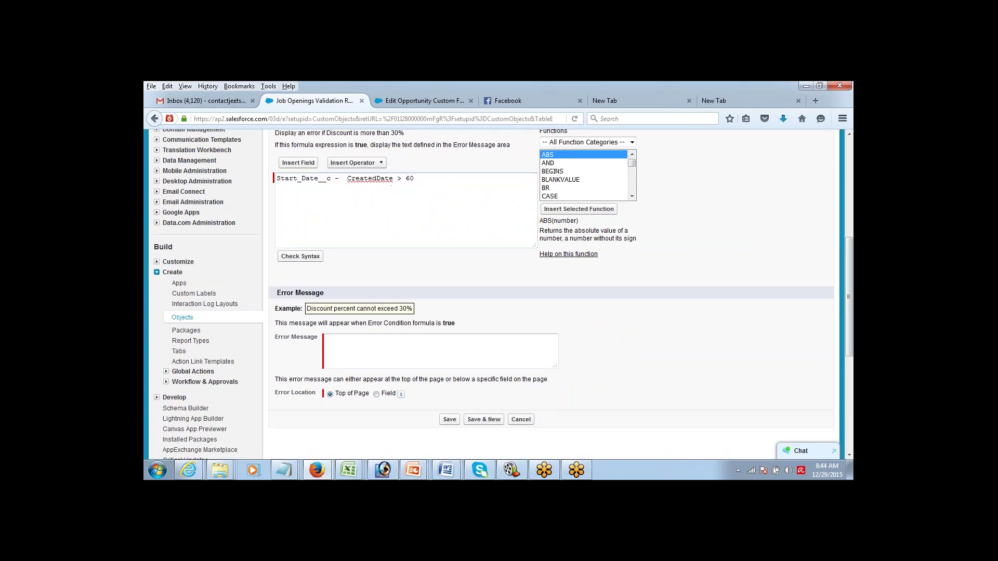
# Enter the error message "You can not create Job Opening more than 2 months in advance" and try to save the validation rule.
pyautogui.click(369, 336)
pyautogui.write('You can not create Jo')
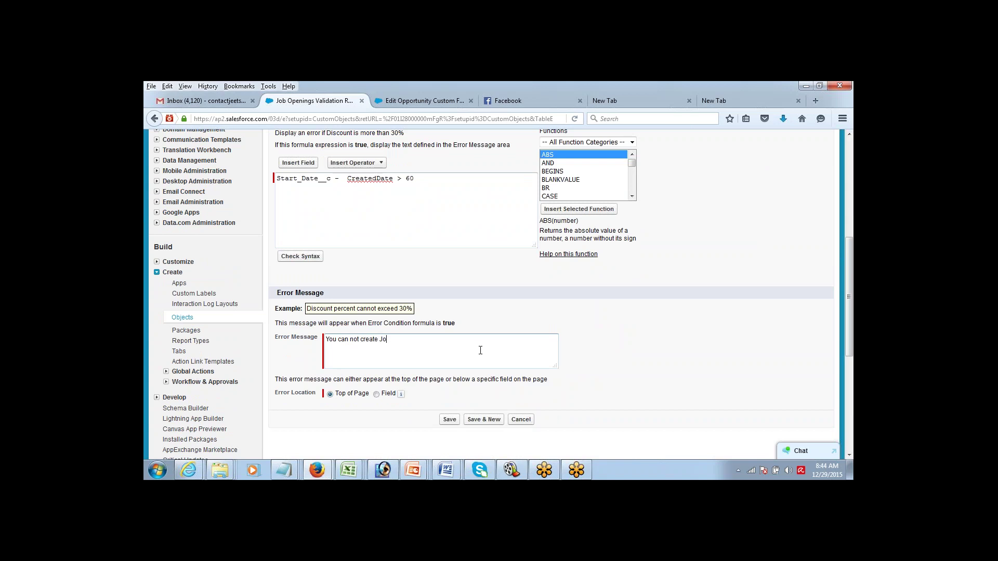
pyautogui.write('b Opening more than 2 months in advance')
pyautogui.click(449, 420)
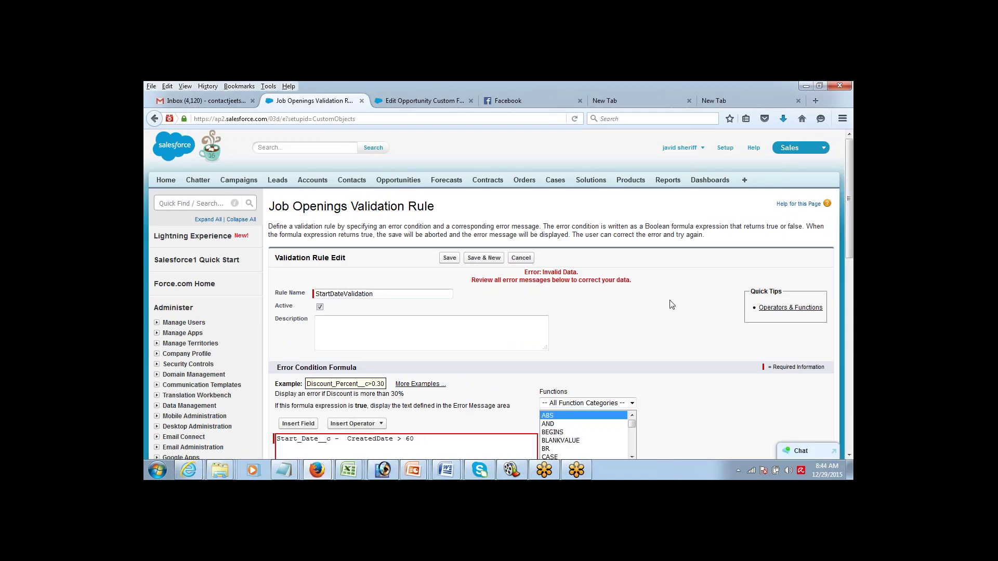
pyautogui.moveTo(847, 182); pyautogui.dragTo(837, 245)
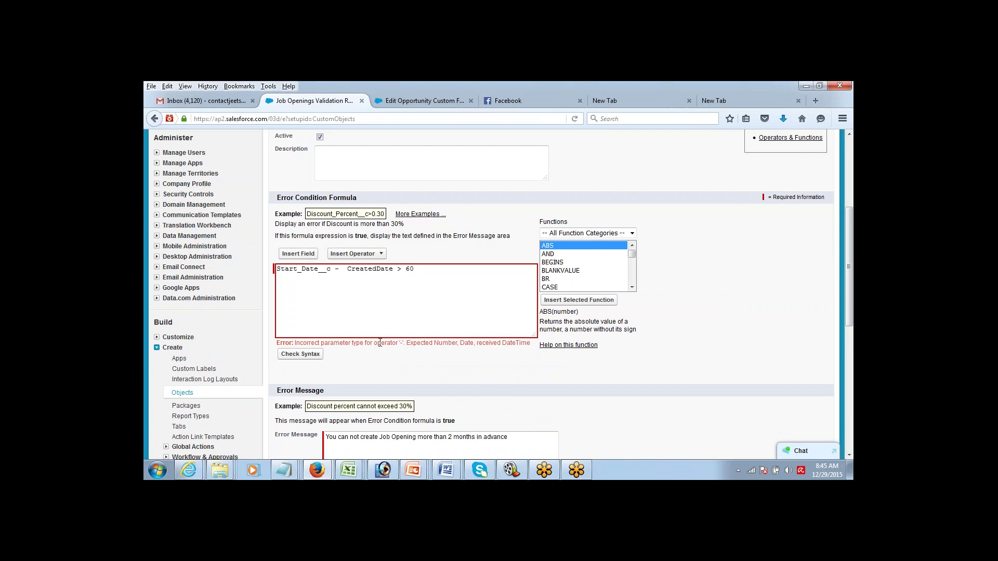
pyautogui.click(374, 269)
pyautogui.write('(Date')
pyautogui.press('BackSpace')
pyautogui.moveTo(296, 344); pyautogui.dragTo(372, 343)
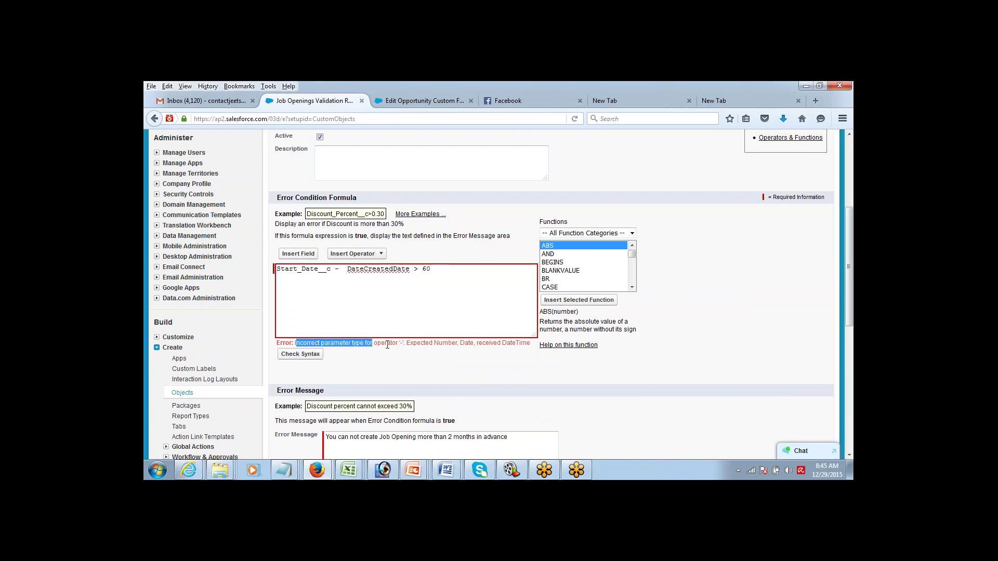
pyautogui.moveTo(407, 344); pyautogui.dragTo(530, 345)
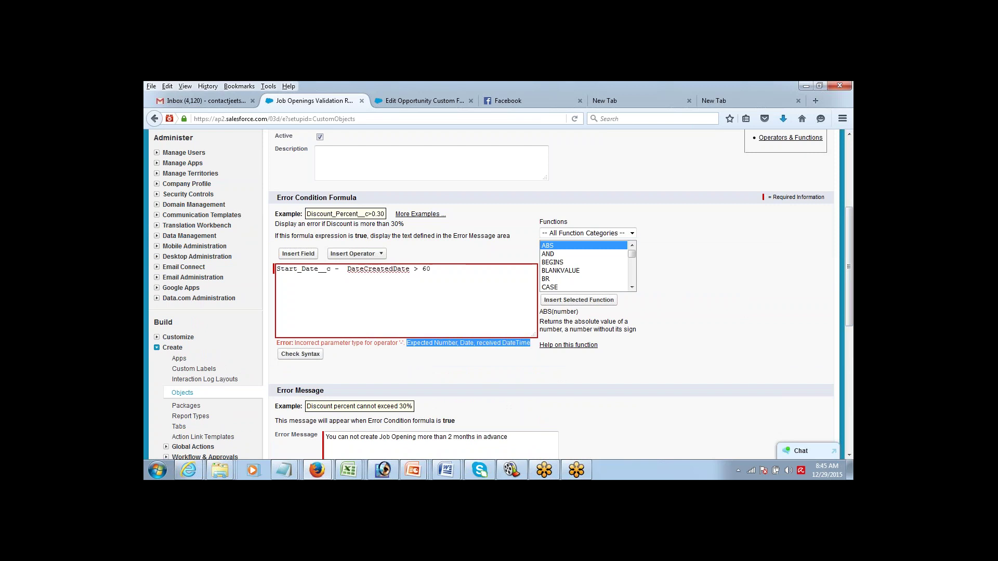
pyautogui.click(365, 269)
pyautogui.press('BackSpace')
pyautogui.press('BackSpace')
pyautogui.press('BackSpace')
pyautogui.press('BackSpace')
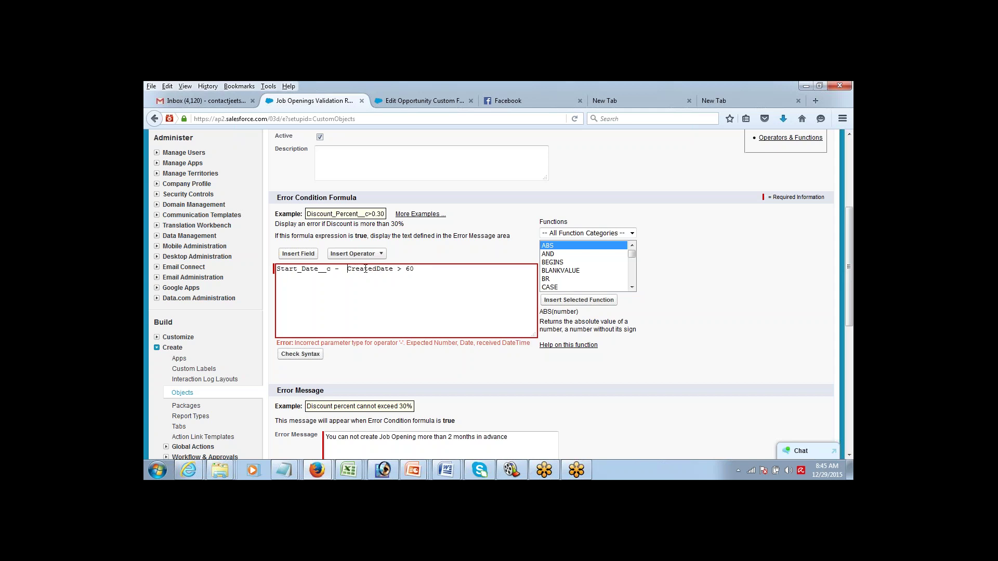
# Highlight the CreatedDate field in the error condition formula to examine the operand named in the type error.
pyautogui.hotkey('shift', 'Right')
pyautogui.hotkey('shift', 'Right')
pyautogui.hotkey('shift', 'Right')
pyautogui.hotkey('shift', 'Right')
pyautogui.hotkey('shift', 'Right')
pyautogui.hotkey('shift', 'Right')
pyautogui.hotkey('shift', 'Right')
pyautogui.hotkey('shift', 'Right')
pyautogui.hotkey('shift', 'Right')
pyautogui.hotkey('shift', 'Right')
pyautogui.hotkey('shift', 'Right')
pyautogui.hotkey('shift', 'Right')
pyautogui.hotkey('shift', 'Right')
pyautogui.hotkey('shift', 'Right')
pyautogui.hotkey('shift', 'Left')
pyautogui.press('Right')
pyautogui.hotkey('shift', 'Right')
pyautogui.hotkey('shift', 'Right')
pyautogui.hotkey('shift', 'Right')
pyautogui.hotkey('shift', 'Right')
pyautogui.hotkey('shift', 'Right')
pyautogui.hotkey('shift', 'Right')
pyautogui.hotkey('shift', 'Right')
pyautogui.hotkey('shift', 'Right')
pyautogui.hotkey('shift', 'Right')
pyautogui.hotkey('shift', 'Right')
pyautogui.hotkey('shift', 'Right')
pyautogui.hotkey('shift', 'Right')
pyautogui.hotkey('shift', 'Left')
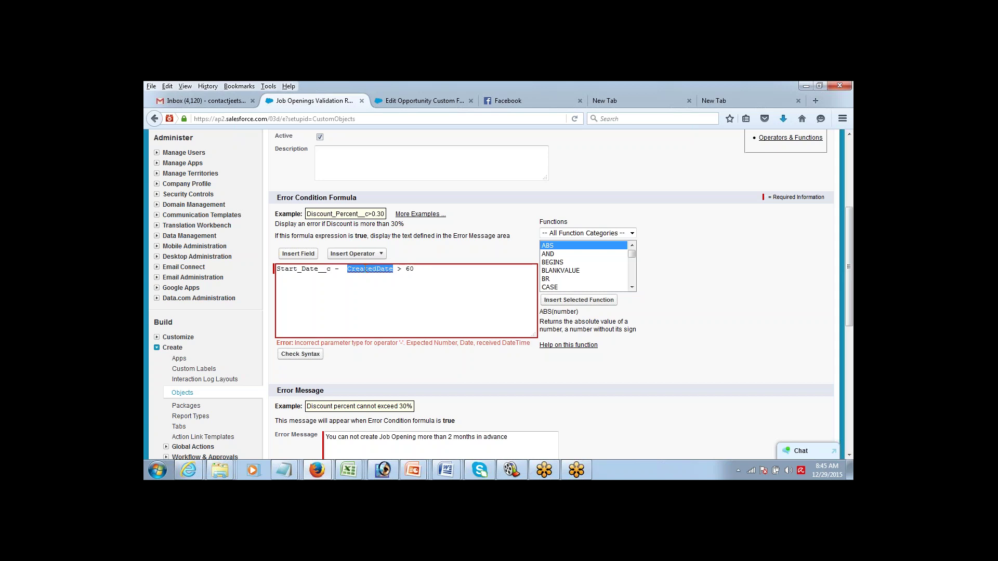
pyautogui.press('Left')
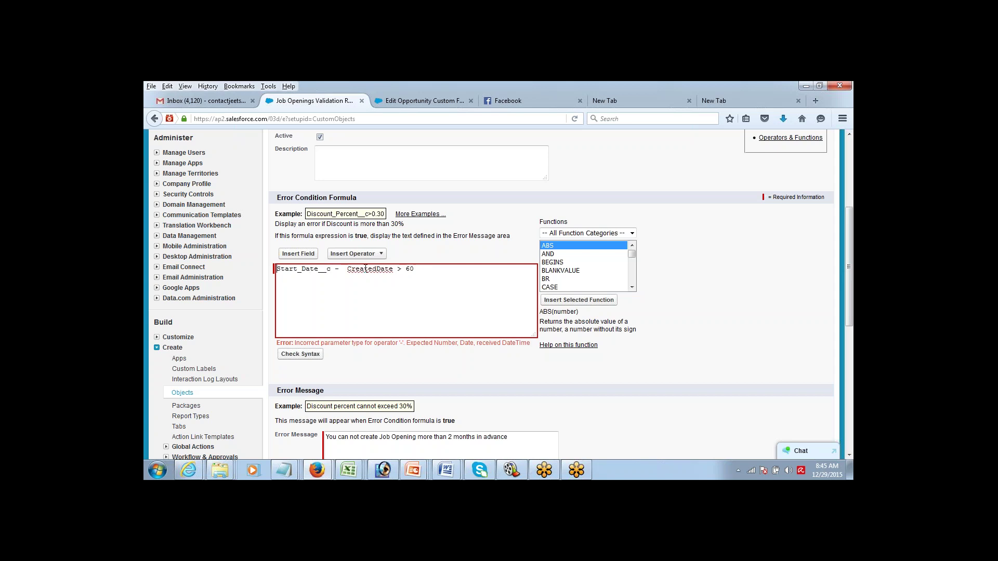
# Wrap CreatedDate in the Date() function in the error condition formula and check the syntax.
pyautogui.press('Home')
pyautogui.hotkey('ctrl', 'shift', 'Right')
pyautogui.hotkey('ctrl', 'shift', 'Right')
pyautogui.hotkey('ctrl', 'shift', 'Right')
pyautogui.hotkey('ctrl', 'shift', 'Right')
pyautogui.hotkey('ctrl', 'shift', 'Right')
pyautogui.hotkey('ctrl', 'shift', 'Left')
pyautogui.hotkey('ctrl', 'shift', 'Left')
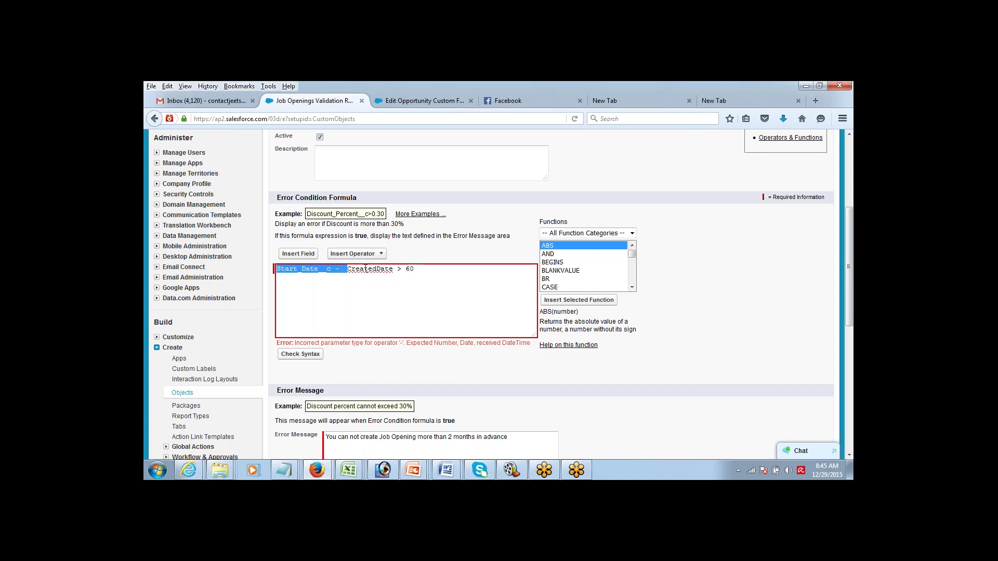
pyautogui.press('Right')
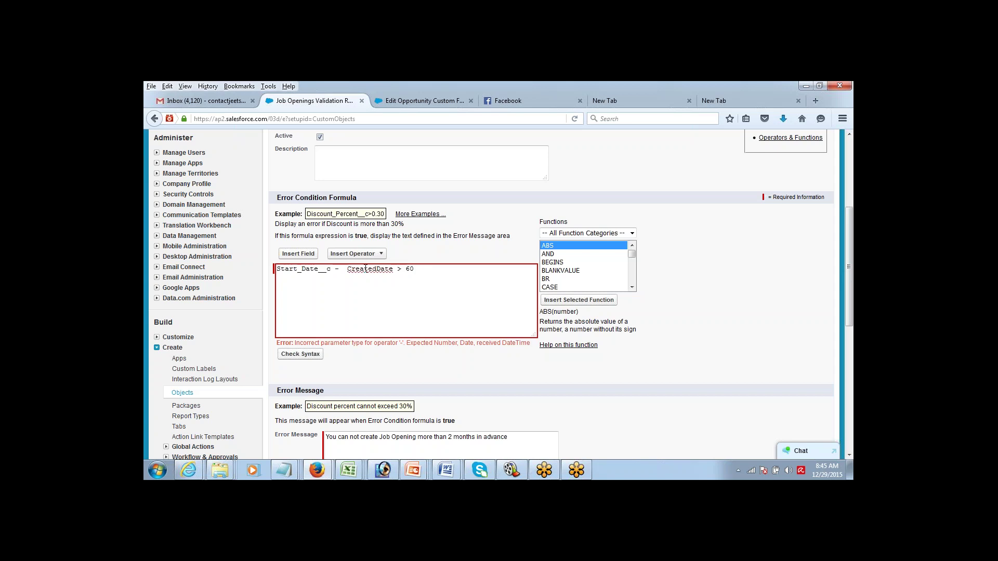
pyautogui.write('Date(')
pyautogui.press('Right')
pyautogui.press('Right')
pyautogui.press('Right')
pyautogui.press('Right')
pyautogui.press('Right')
pyautogui.press('Right')
pyautogui.write(')')
pyautogui.click(289, 354)
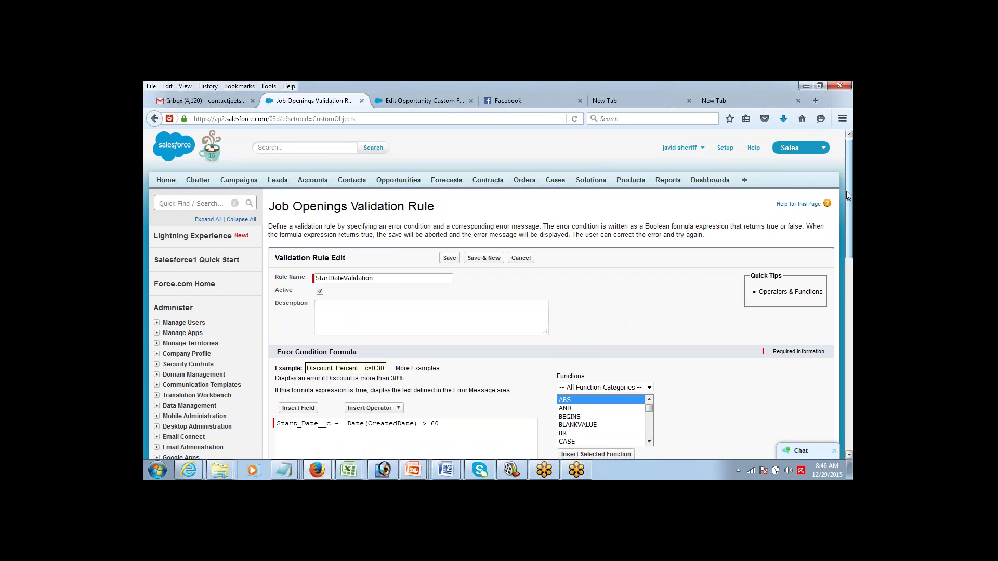
pyautogui.moveTo(849, 189); pyautogui.dragTo(825, 251)
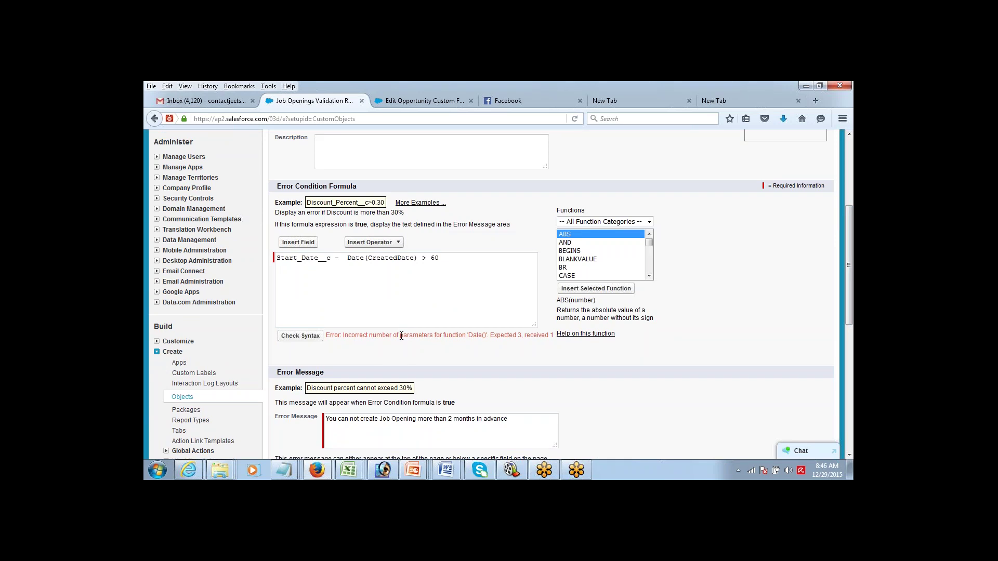
# Filter the function list to Date & Time and select DATEVALUE to view its description.
pyautogui.click(410, 257)
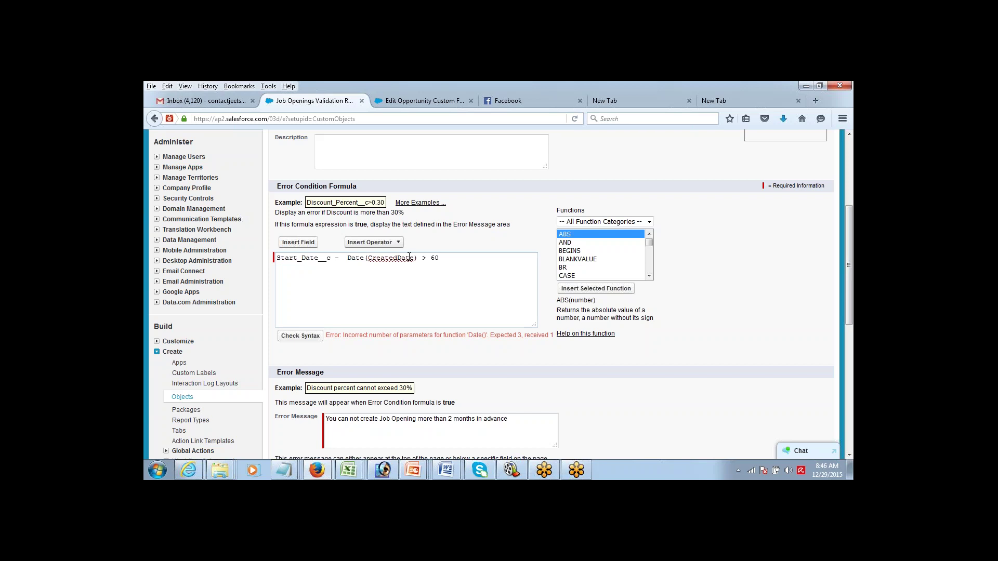
pyautogui.click(608, 223)
pyautogui.click(603, 241)
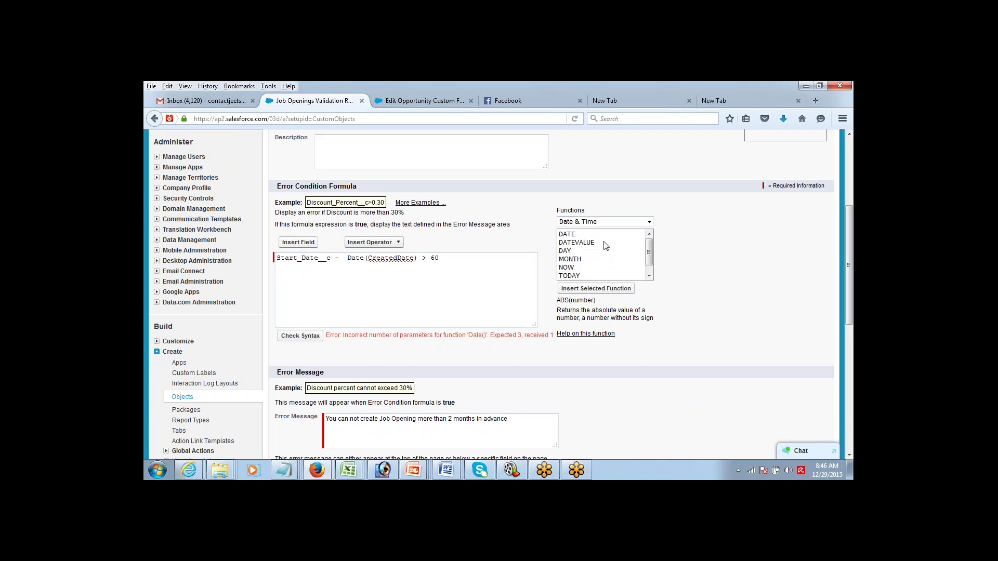
pyautogui.click(603, 242)
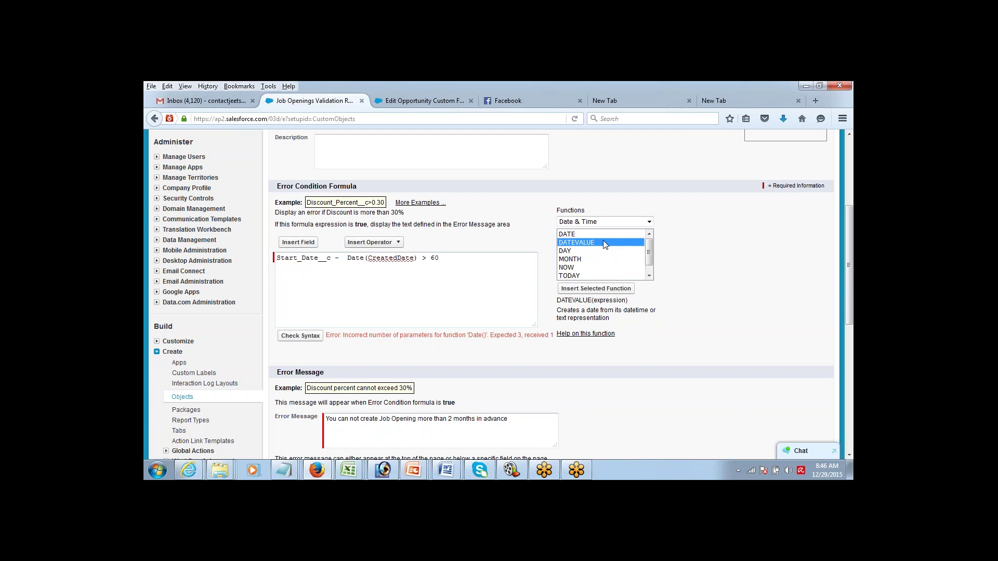
# Change the function around CreatedDate to DateVALUE and check the formula's syntax.
pyautogui.click(403, 276)
pyautogui.click(366, 258)
pyautogui.write('VALUE')
pyautogui.moveTo(556, 311); pyautogui.dragTo(616, 318)
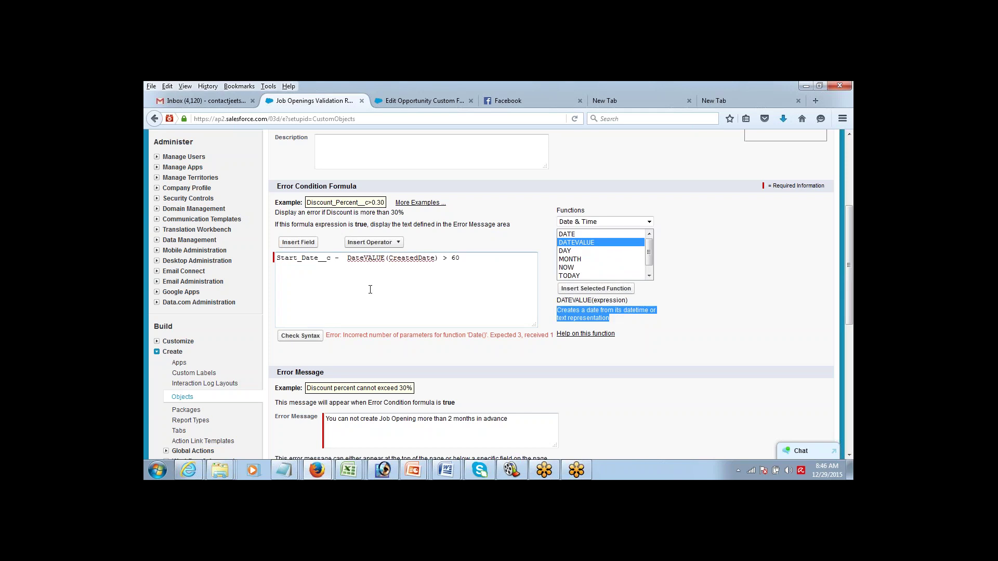
pyautogui.click(300, 339)
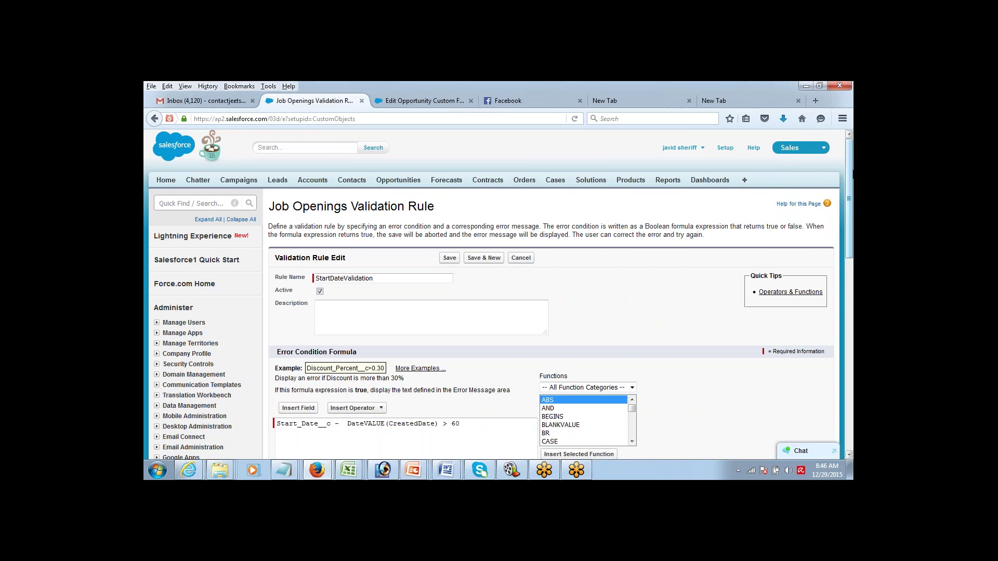
pyautogui.scroll(-3, 841, 223)
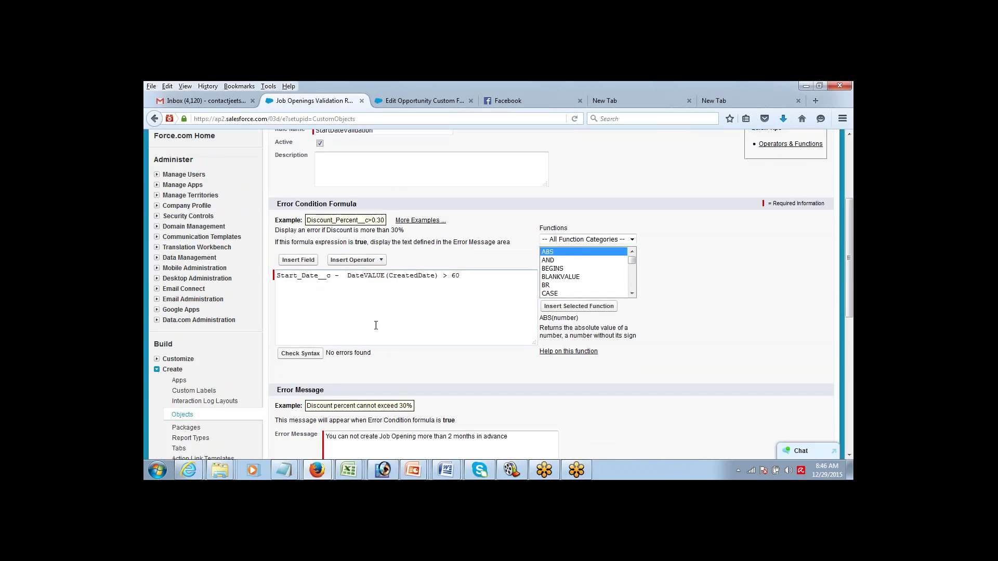
# Review the completed error condition formula and save the StartDateValidation rule.
pyautogui.moveTo(277, 277); pyautogui.dragTo(435, 273)
pyautogui.click(467, 277)
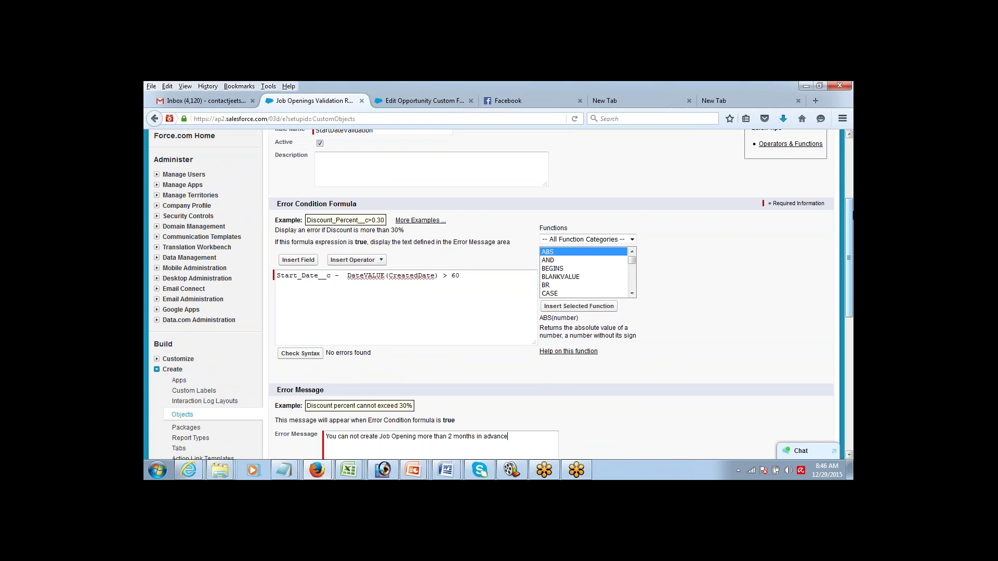
pyautogui.moveTo(848, 257); pyautogui.dragTo(848, 300)
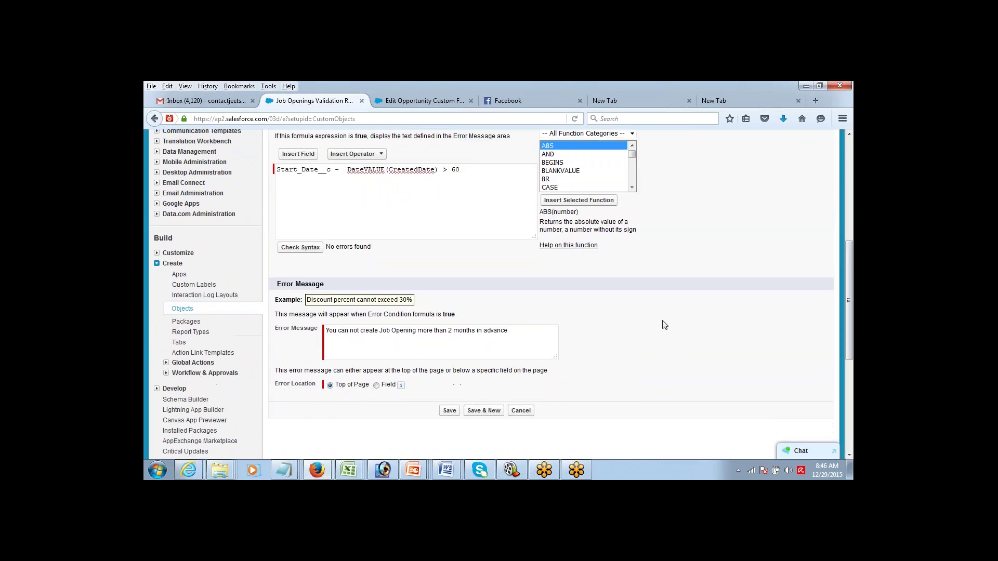
pyautogui.click(450, 411)
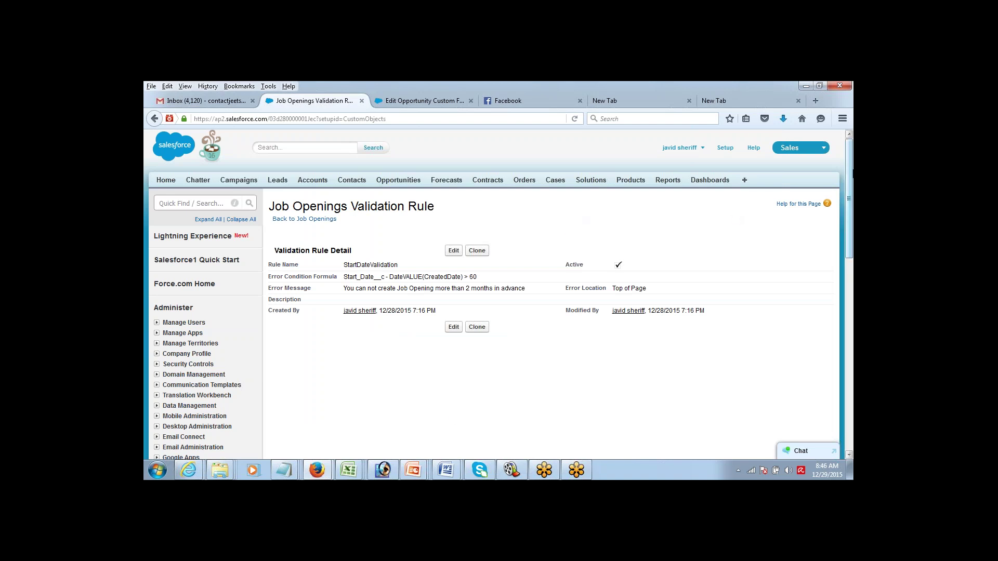
pyautogui.moveTo(853, 170); pyautogui.dragTo(853, 158)
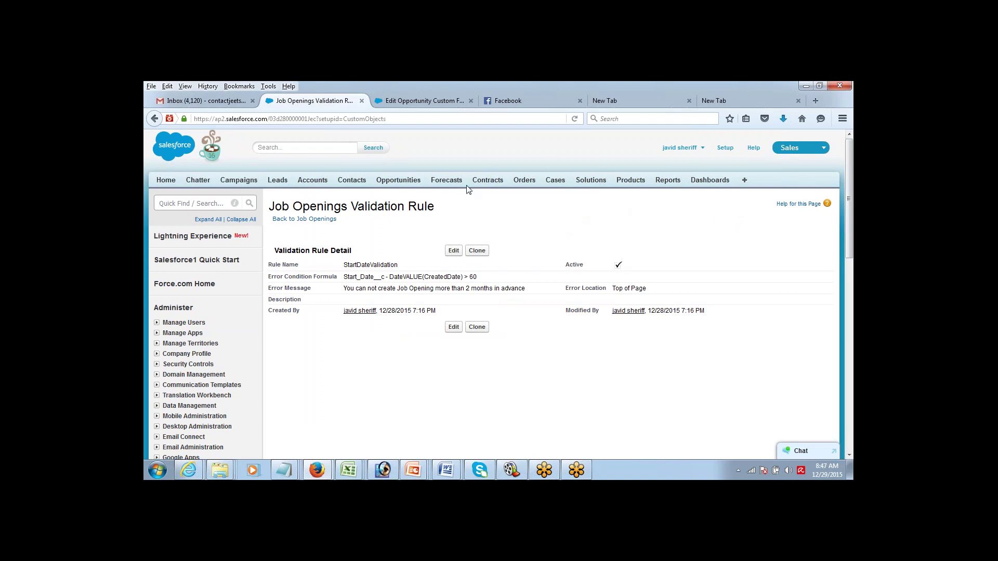
# Switch to the Recruitment Manager app and start a new Job Openings record with the default record type.
pyautogui.click(802, 149)
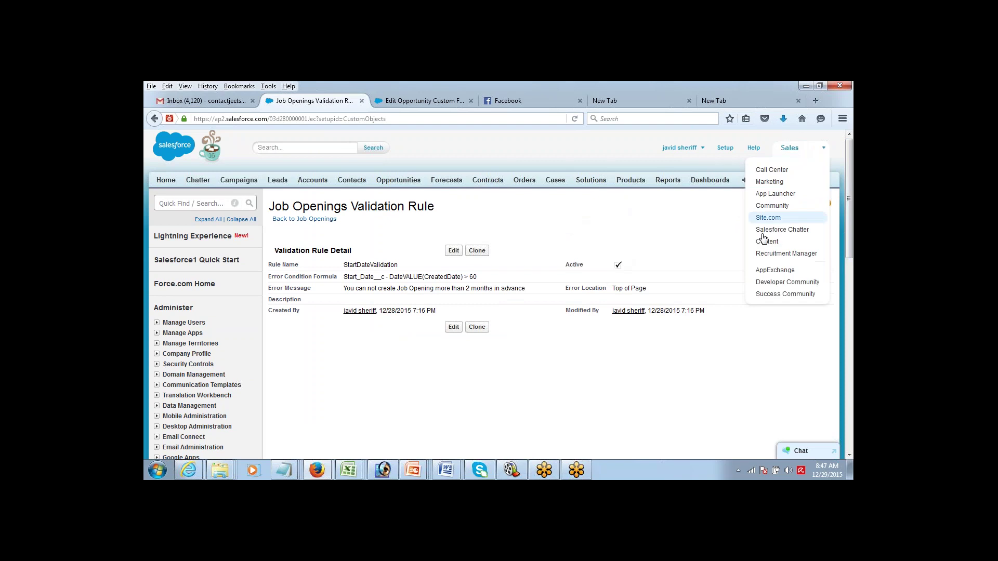
pyautogui.click(783, 254)
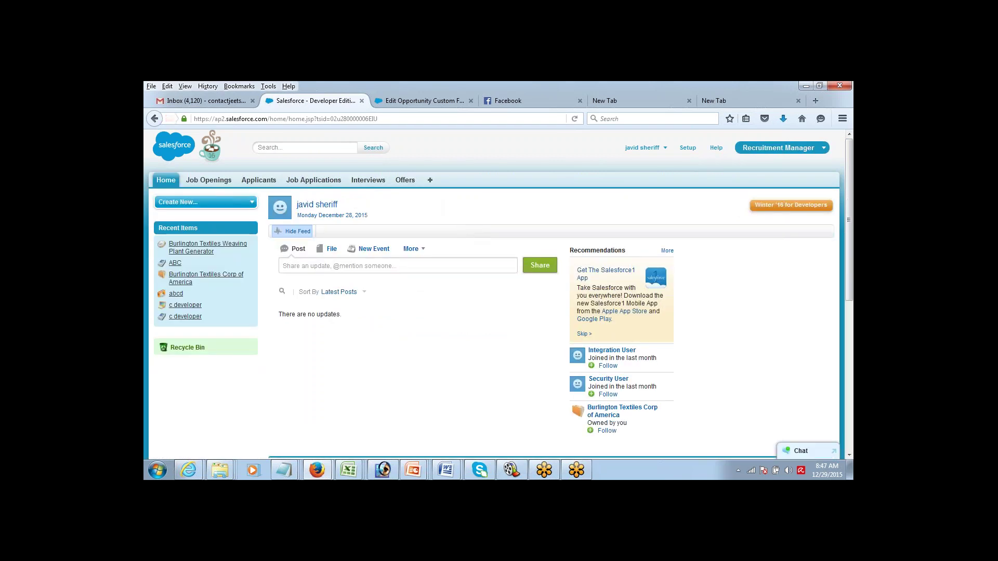
pyautogui.click(208, 182)
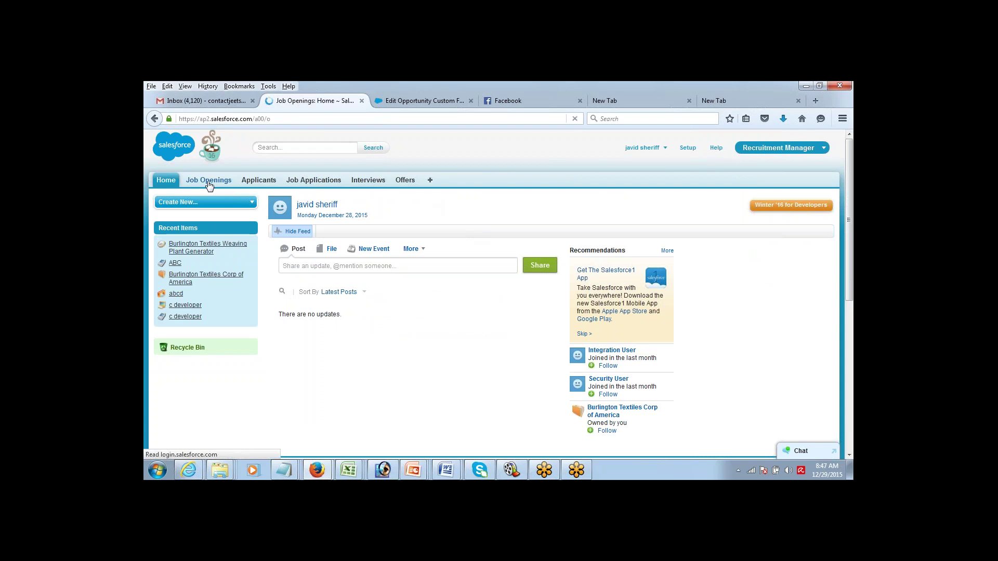
pyautogui.click(454, 260)
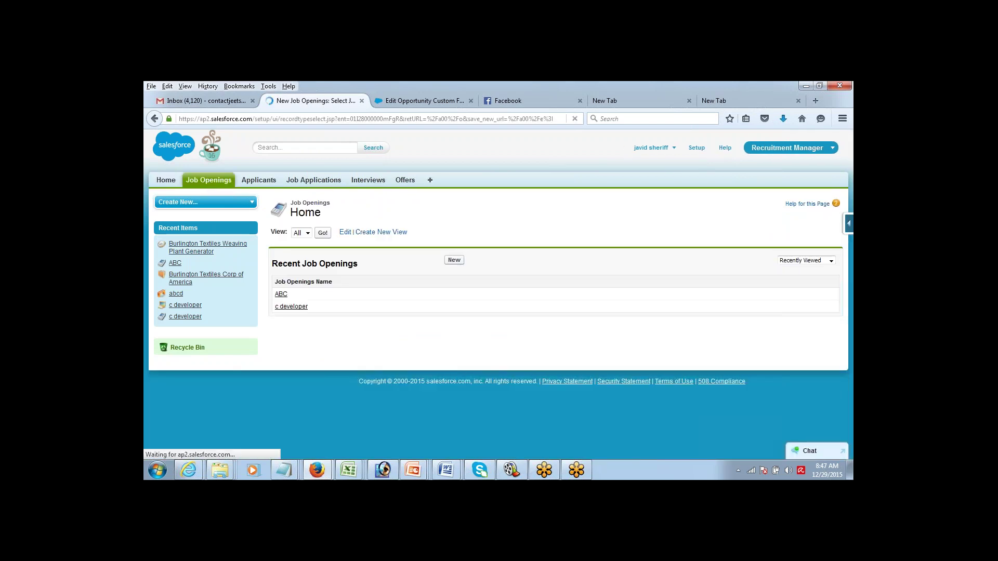
pyautogui.click(464, 302)
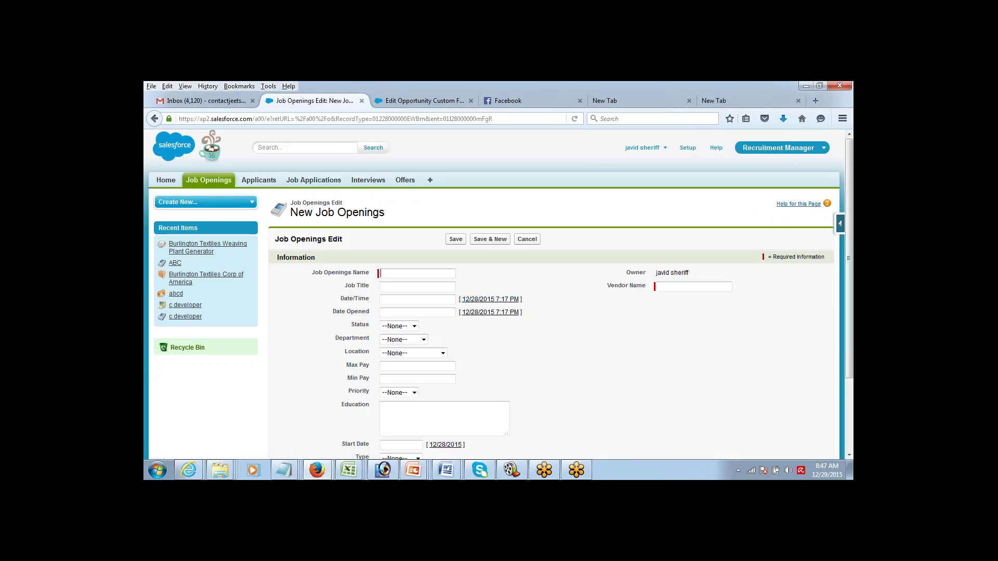
# Set the Job Openings Name of the new record to abcde.
pyautogui.scroll(-1, 850, 189)
pyautogui.moveTo(850, 189); pyautogui.dragTo(849, 202)
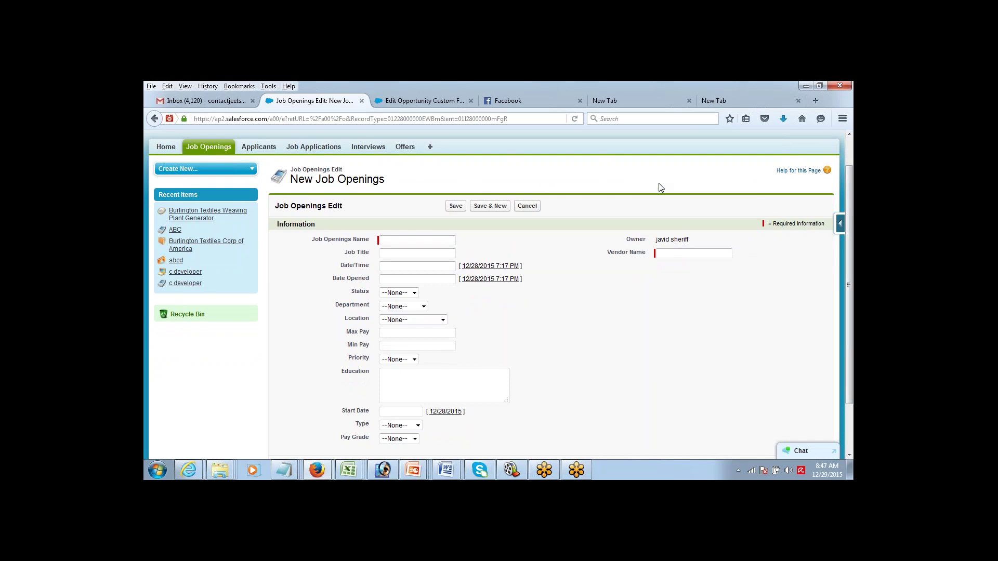
pyautogui.click(428, 240)
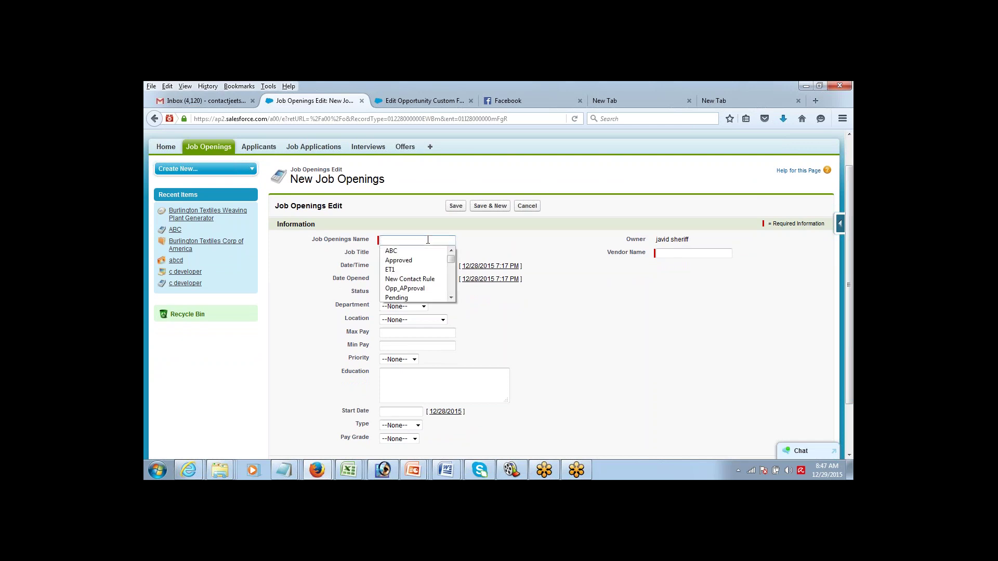
pyautogui.write('abcde')
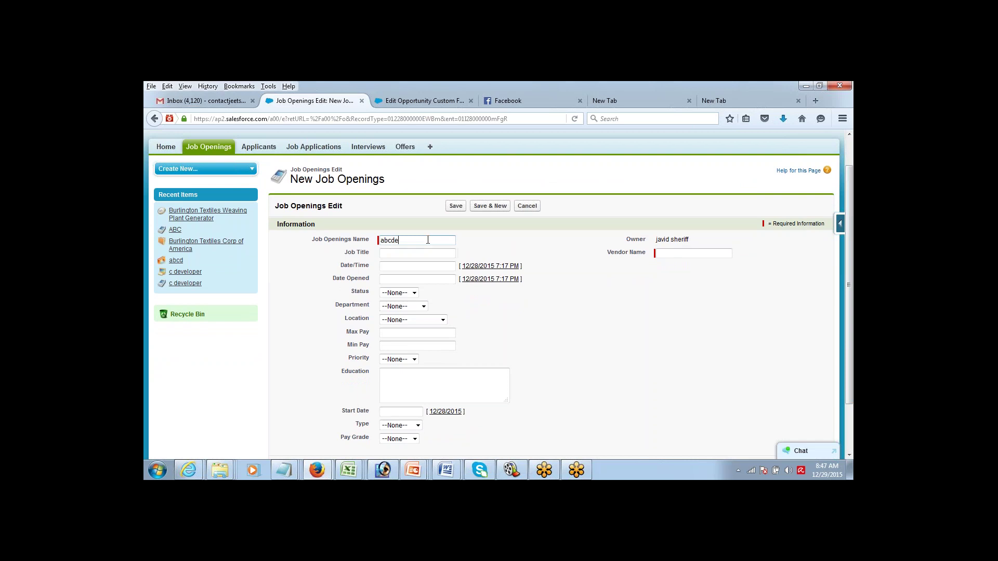
pyautogui.press('Tab')
# Set the new job opening's Start Date to 3/9/2016 using the calendar.
pyautogui.click(409, 413)
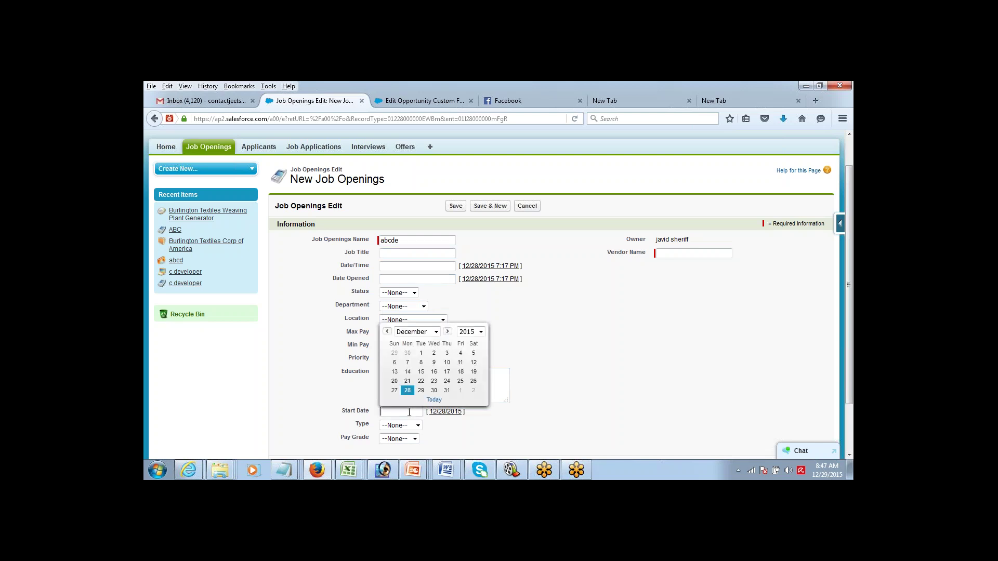
pyautogui.click(436, 332)
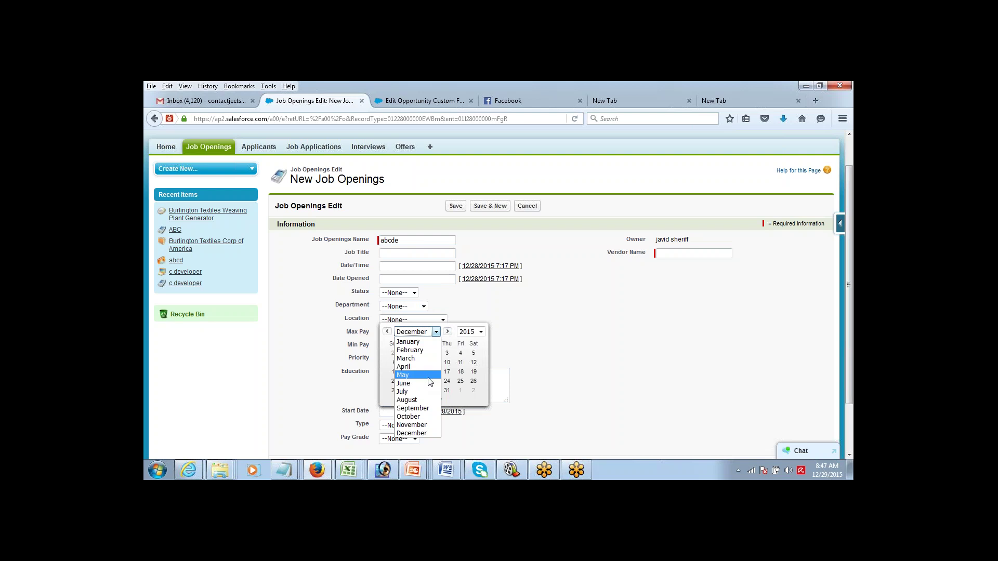
pyautogui.click(429, 359)
pyautogui.click(481, 332)
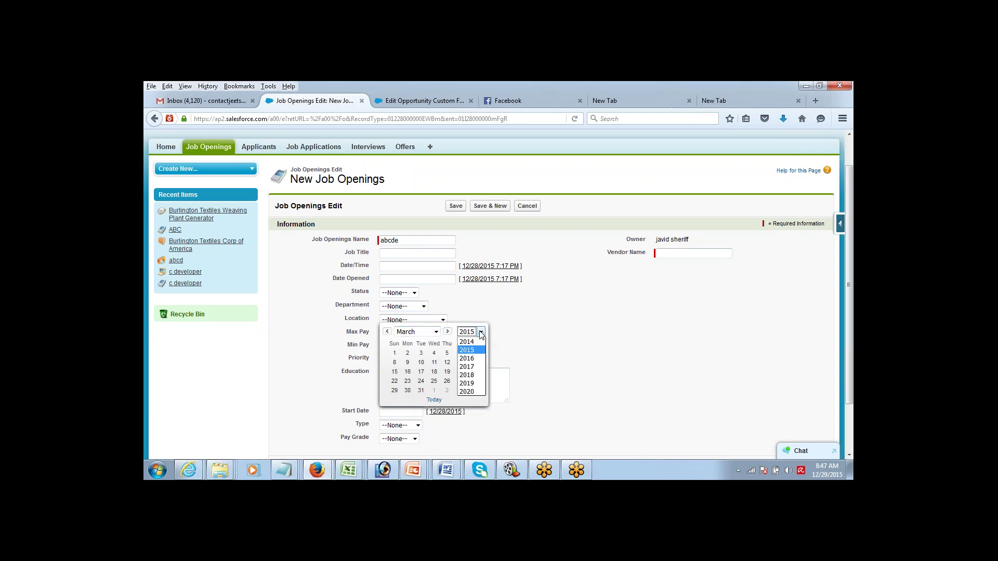
pyautogui.click(473, 352)
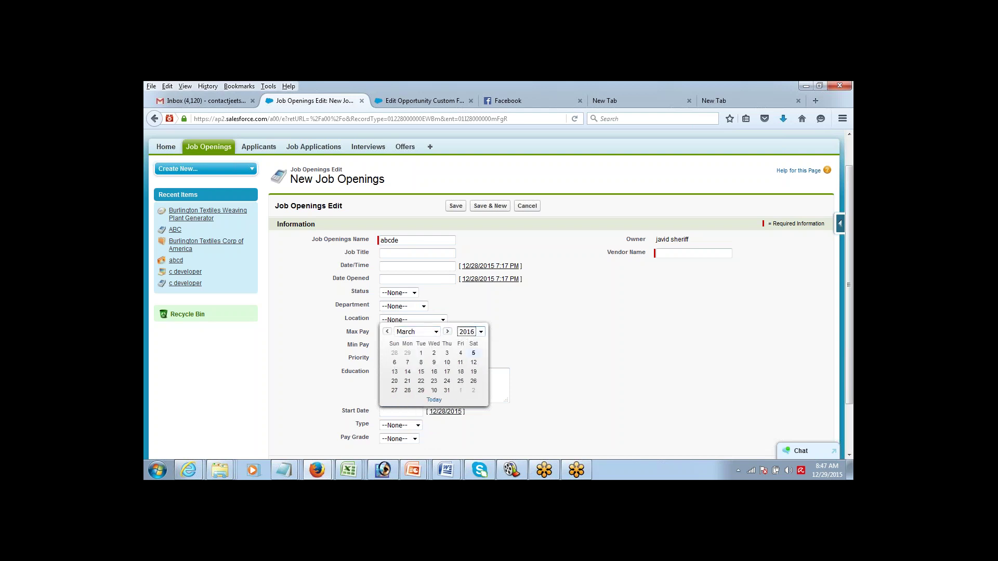
pyautogui.click(437, 364)
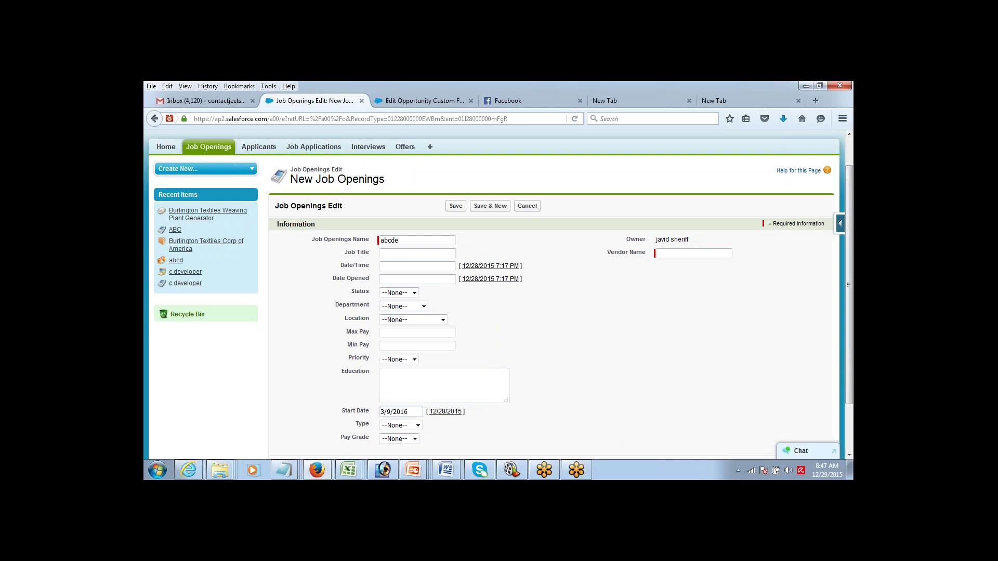
# Set the Vendor Name to ghd and save the new job opening.
pyautogui.click(693, 254)
pyautogui.write('ghd')
pyautogui.click(608, 288)
pyautogui.click(455, 206)
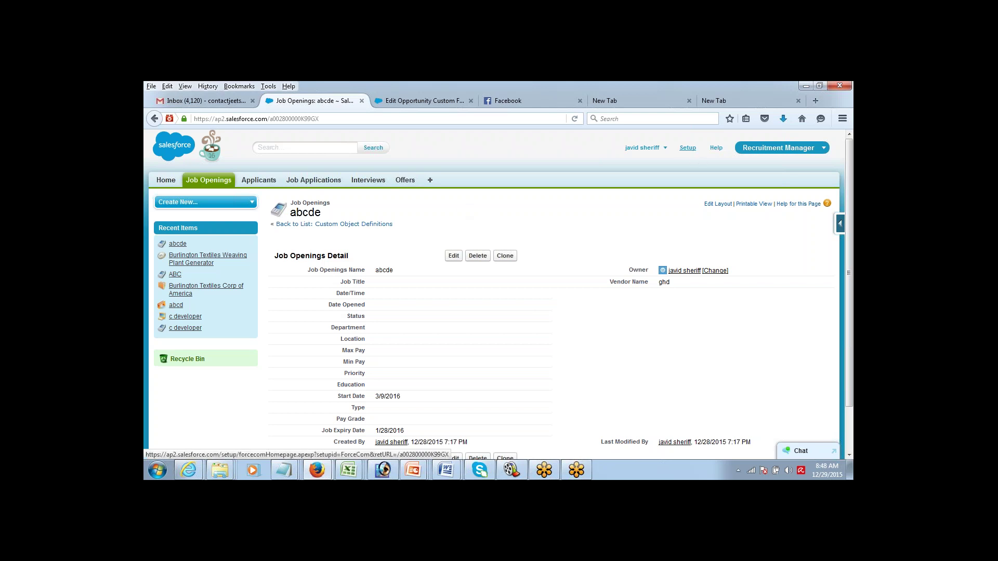
# Open the StartDateValidation rule from the recent setup items for editing.
pyautogui.click(691, 151)
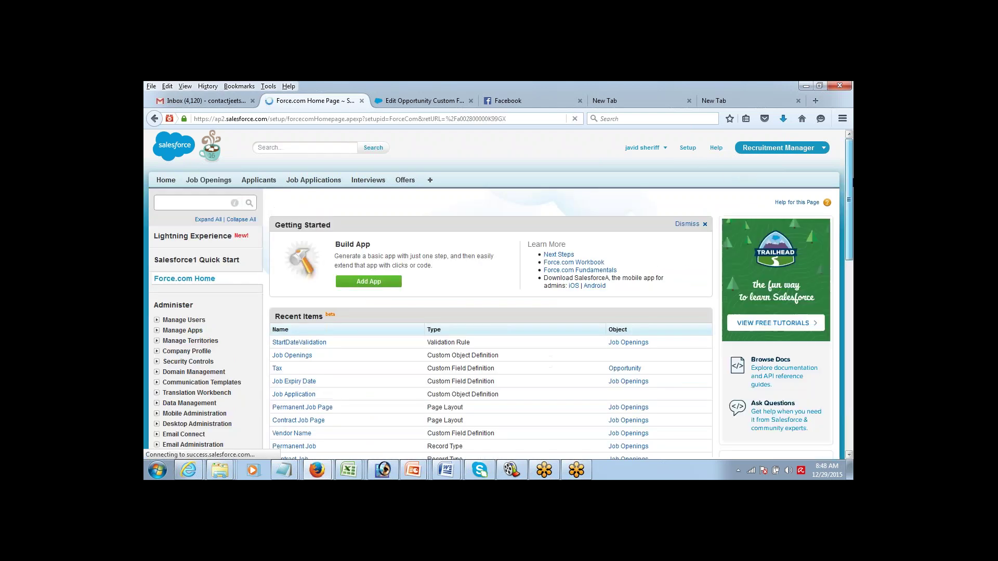
pyautogui.scroll(-5, 840, 242)
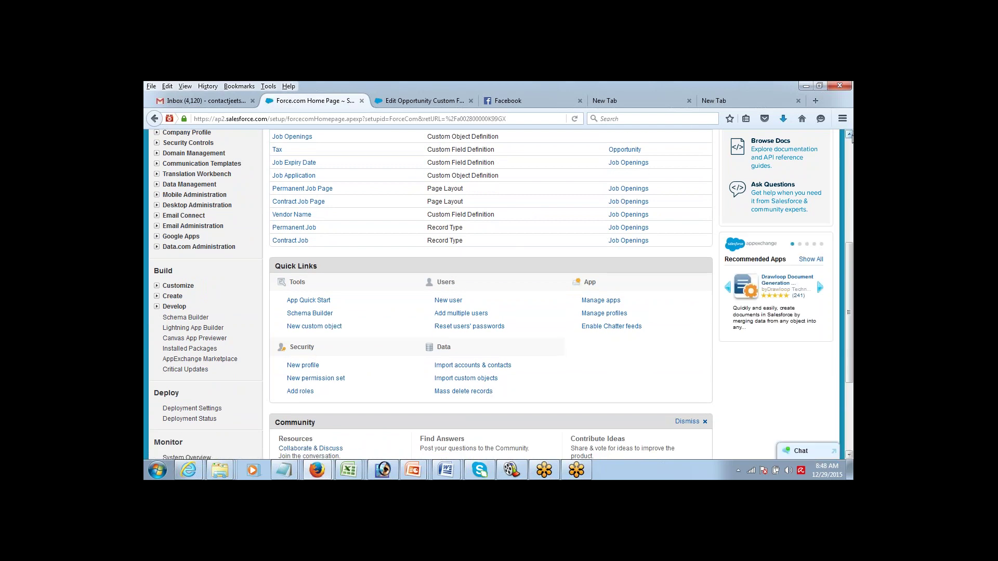
pyautogui.scroll(4, 262, 297)
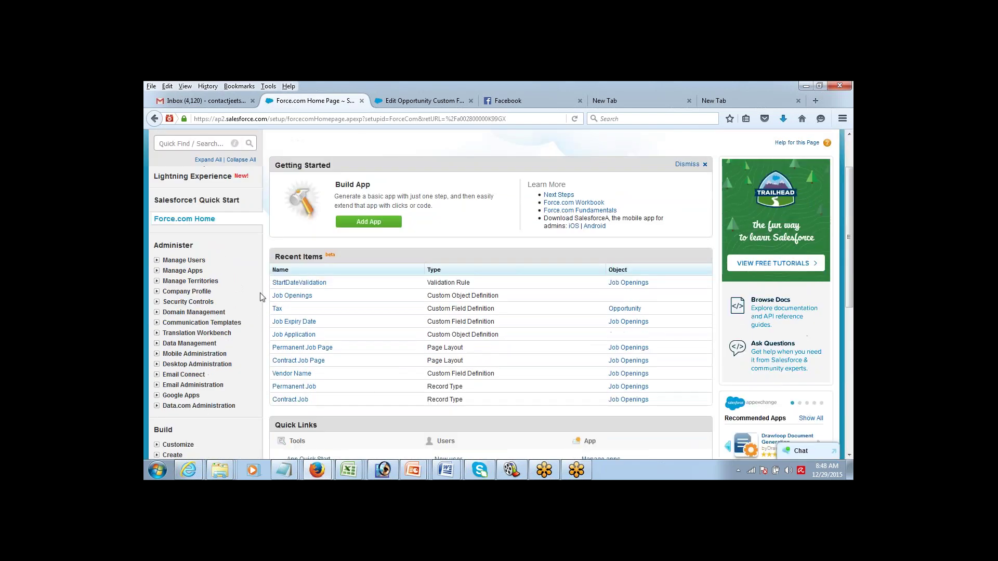
pyautogui.click(291, 283)
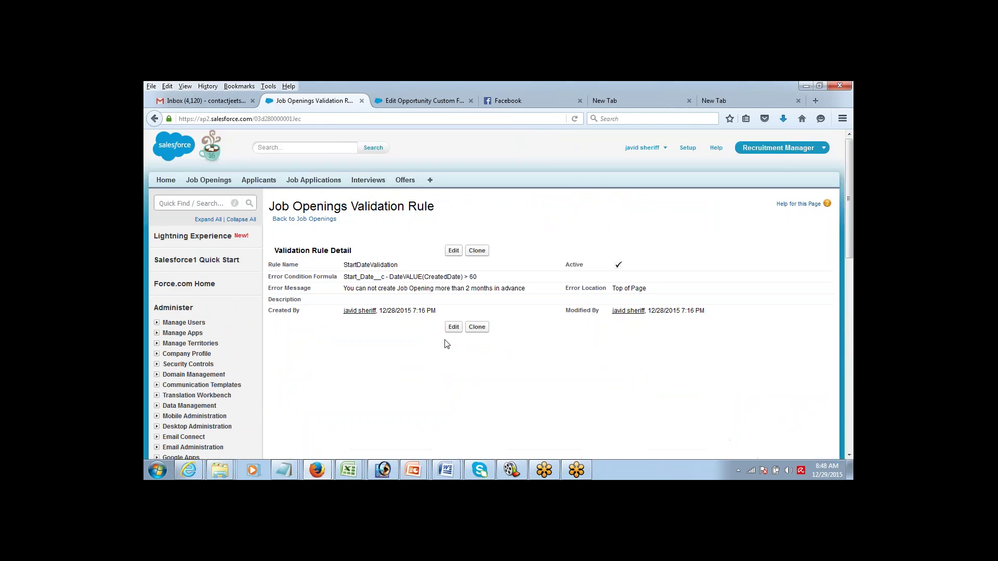
pyautogui.click(454, 251)
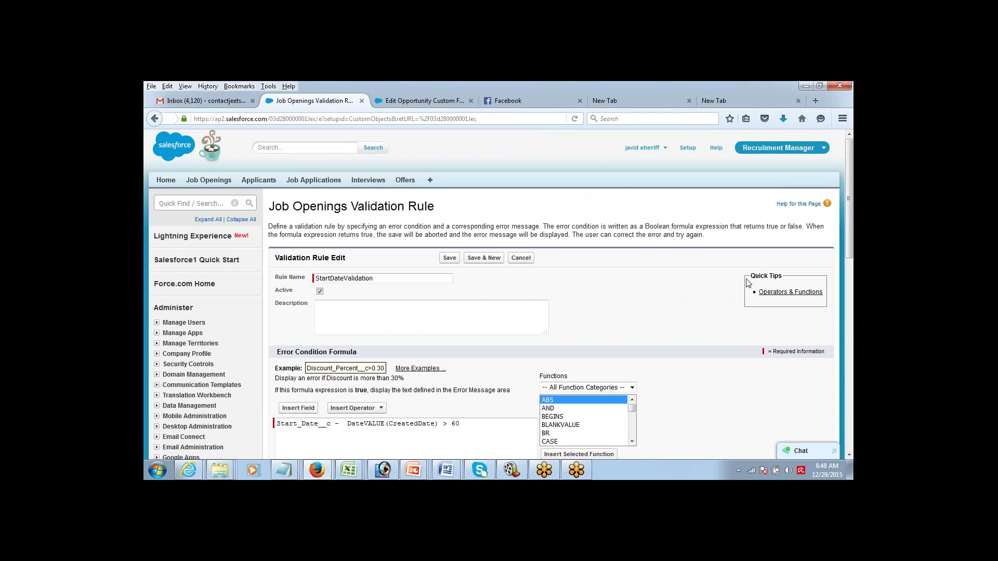
pyautogui.moveTo(847, 193); pyautogui.dragTo(840, 237)
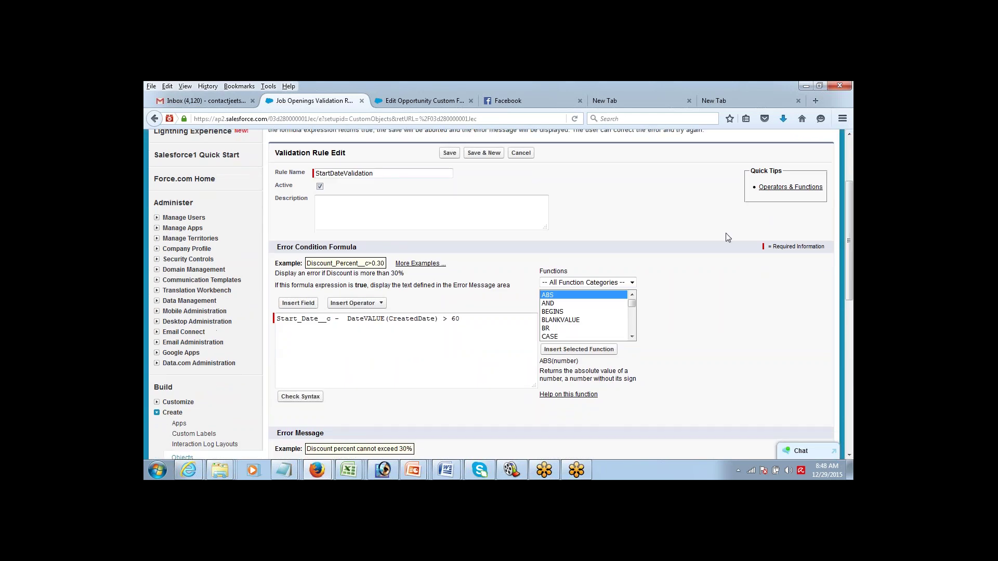
# Filter the formula functions to the Date & Time category and look through the available functions.
pyautogui.click(463, 321)
pyautogui.moveTo(632, 304); pyautogui.dragTo(632, 310)
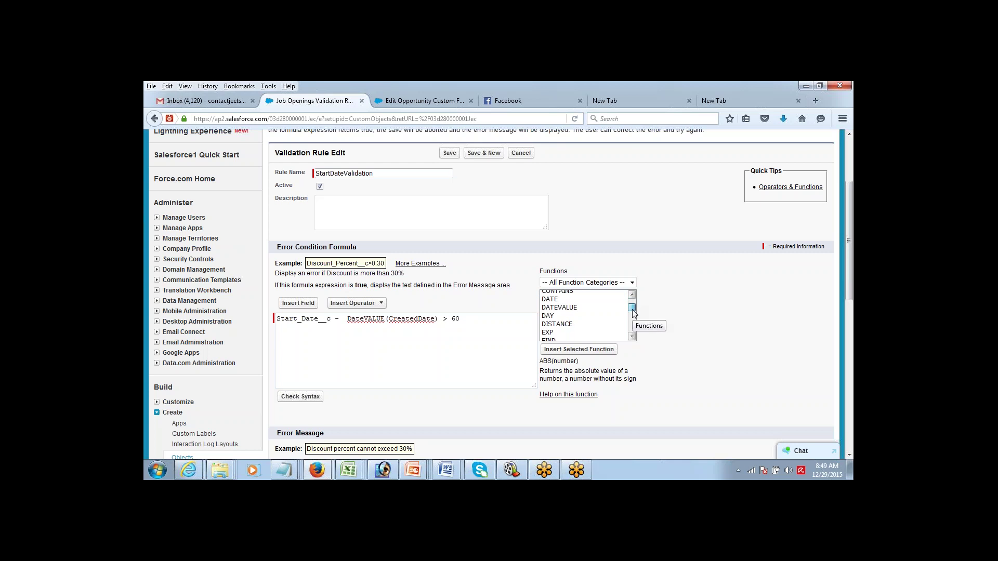
pyautogui.moveTo(633, 310); pyautogui.dragTo(632, 307)
pyautogui.click(615, 283)
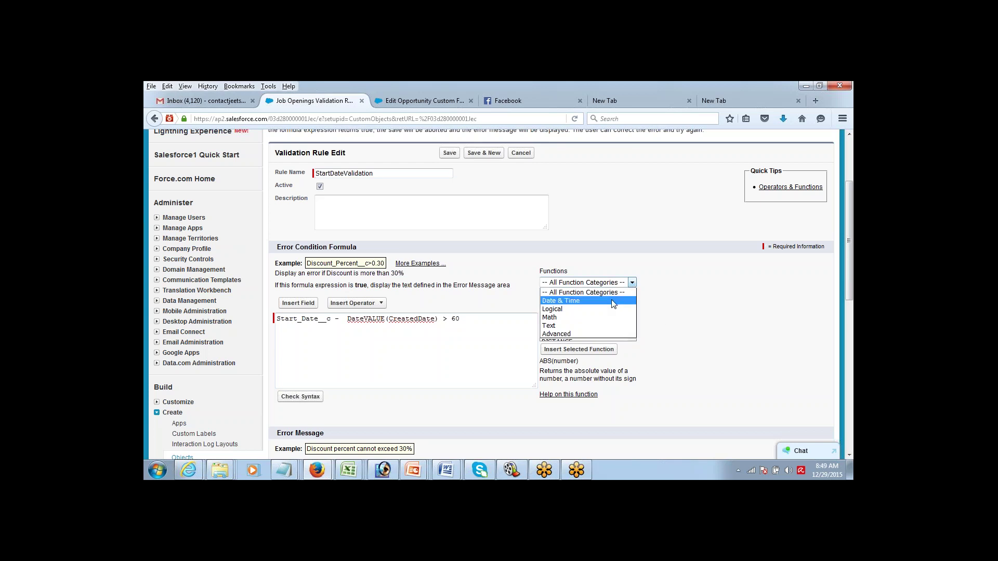
pyautogui.click(613, 301)
pyautogui.moveTo(633, 311); pyautogui.dragTo(633, 322)
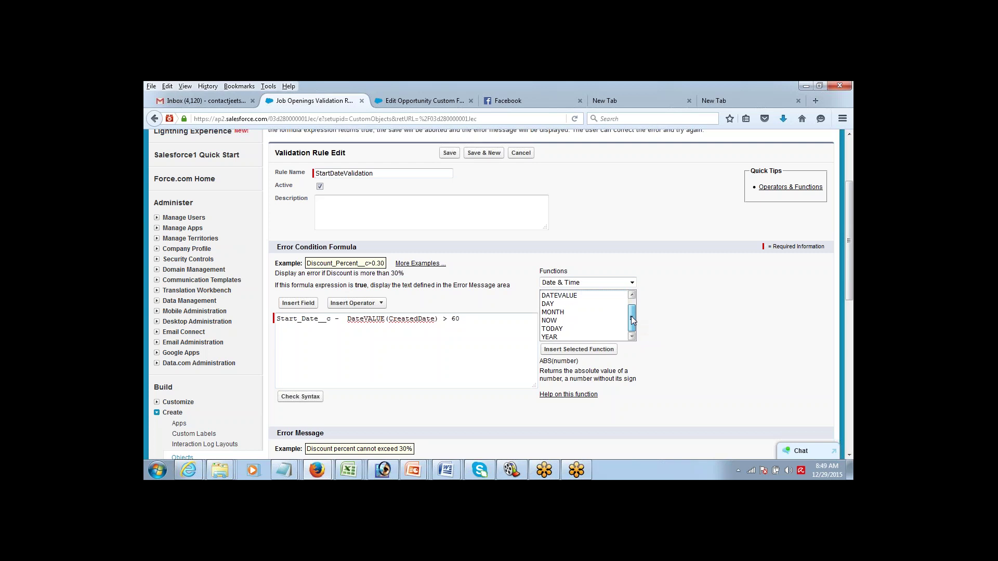
pyautogui.moveTo(632, 320); pyautogui.dragTo(633, 313)
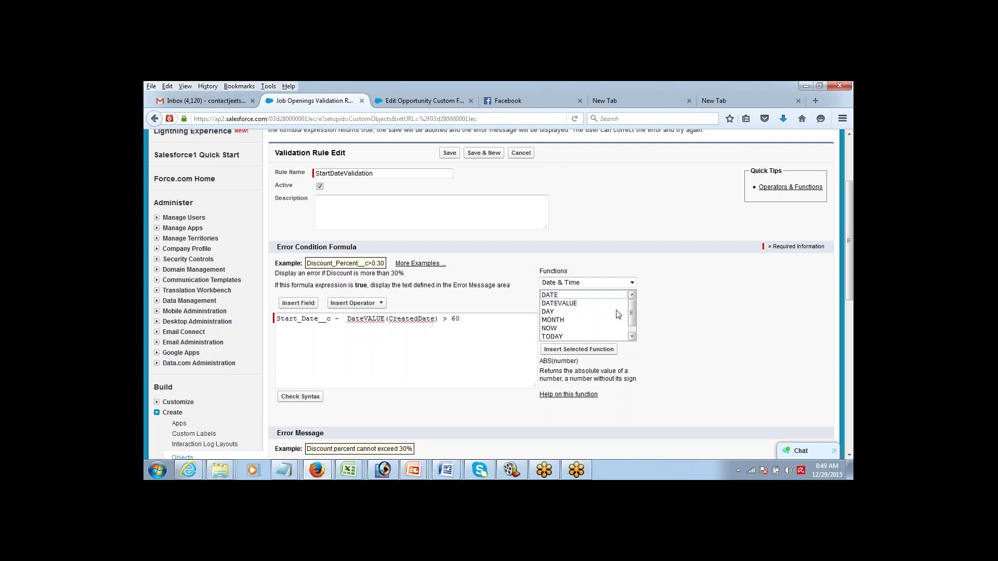
# Change the day limit in the error condition formula to 30, check the syntax and save the validation rule.
pyautogui.click(446, 318)
pyautogui.hotkey('shift', 'Left')
pyautogui.write('3')
pyautogui.click(300, 396)
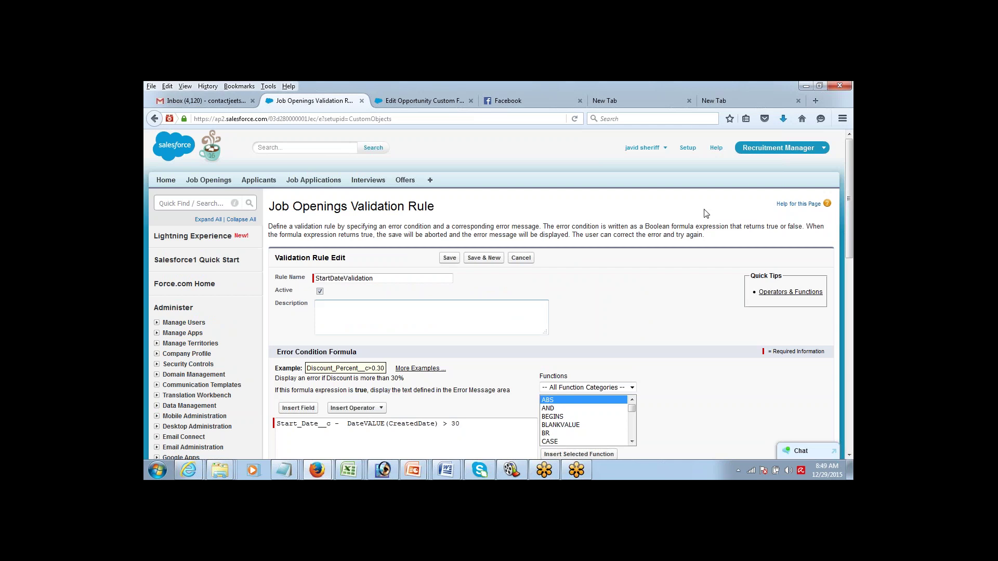
pyautogui.moveTo(845, 172); pyautogui.dragTo(838, 253)
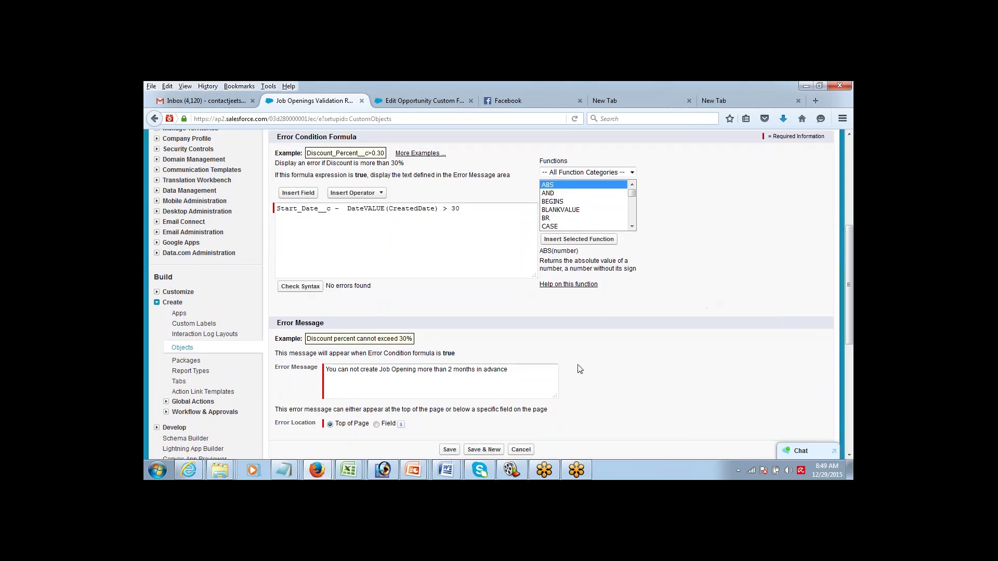
pyautogui.click(449, 449)
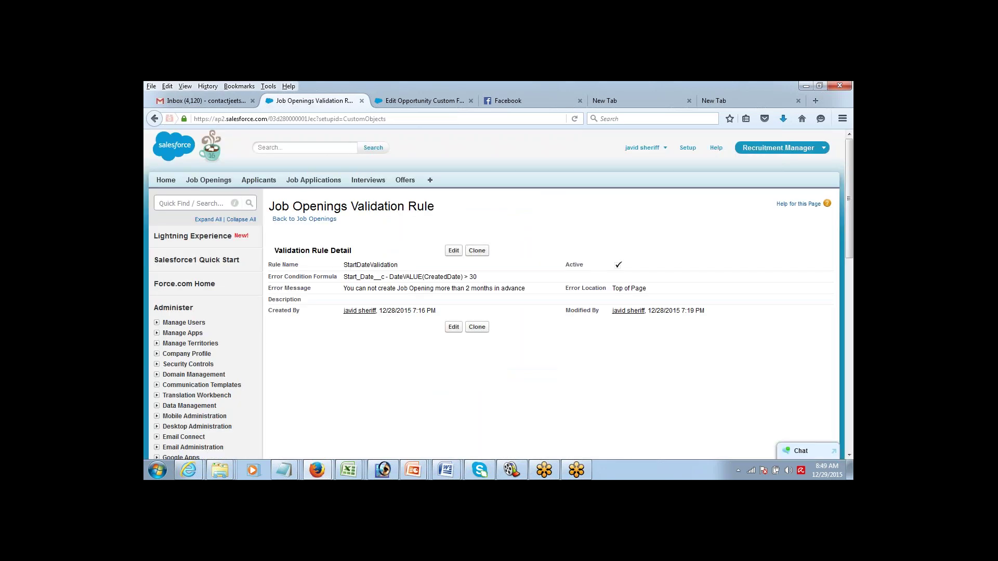
# Test the rule by opening the abcde job opening for editing, trying to save it unchanged and reading the error message.
pyautogui.click(222, 185)
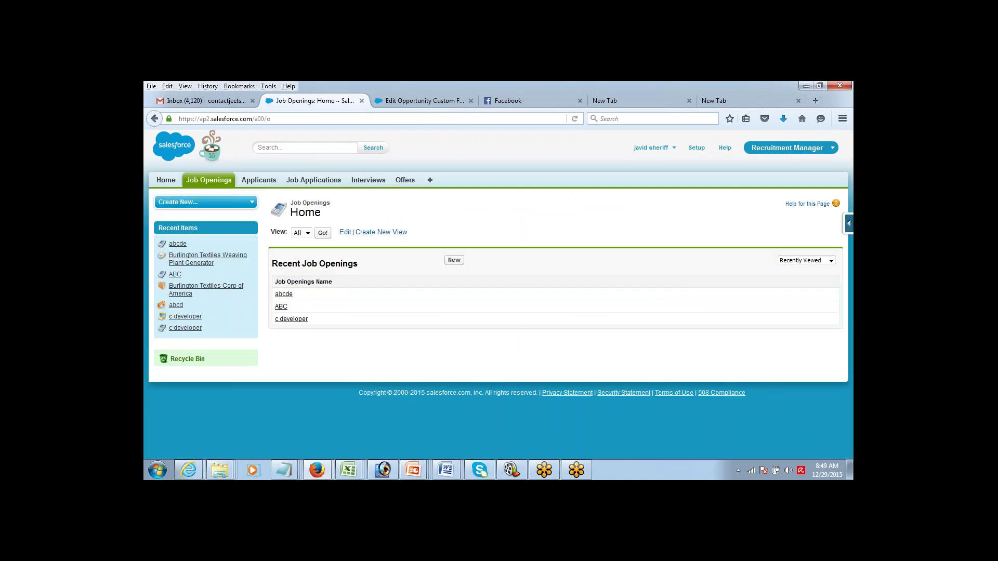
pyautogui.click(285, 295)
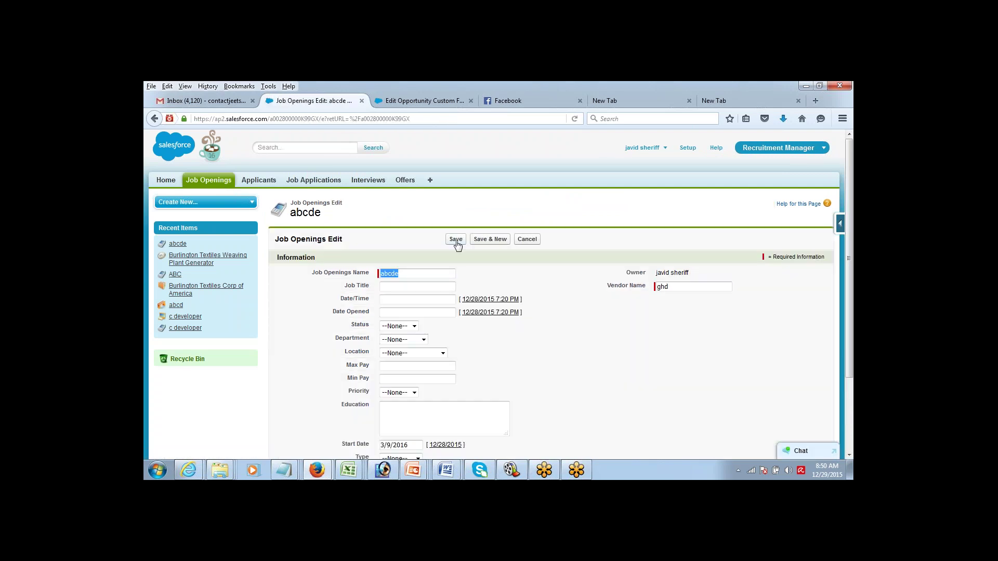
pyautogui.click(456, 241)
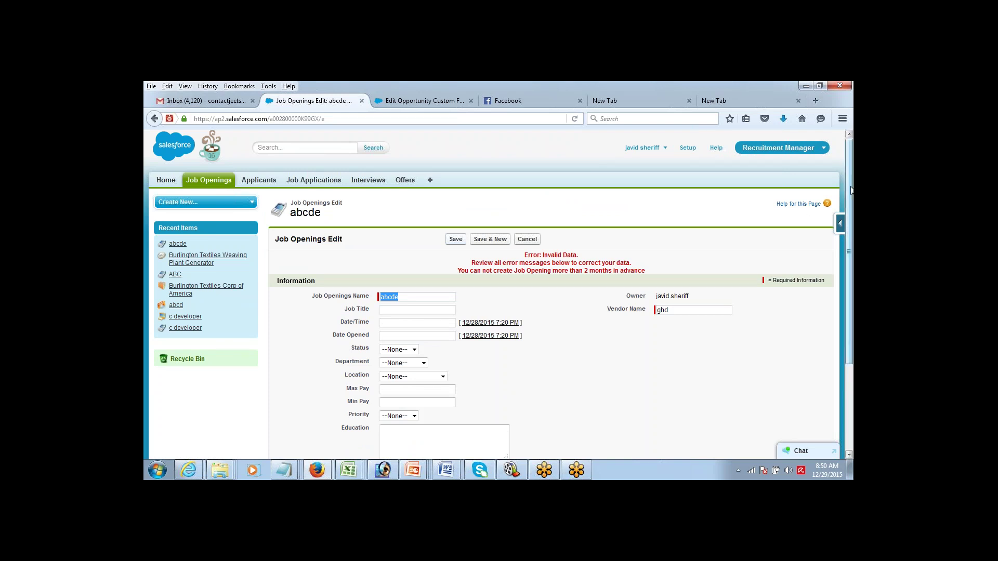
pyautogui.scroll(-1, 841, 216)
pyautogui.scroll(-3, 842, 219)
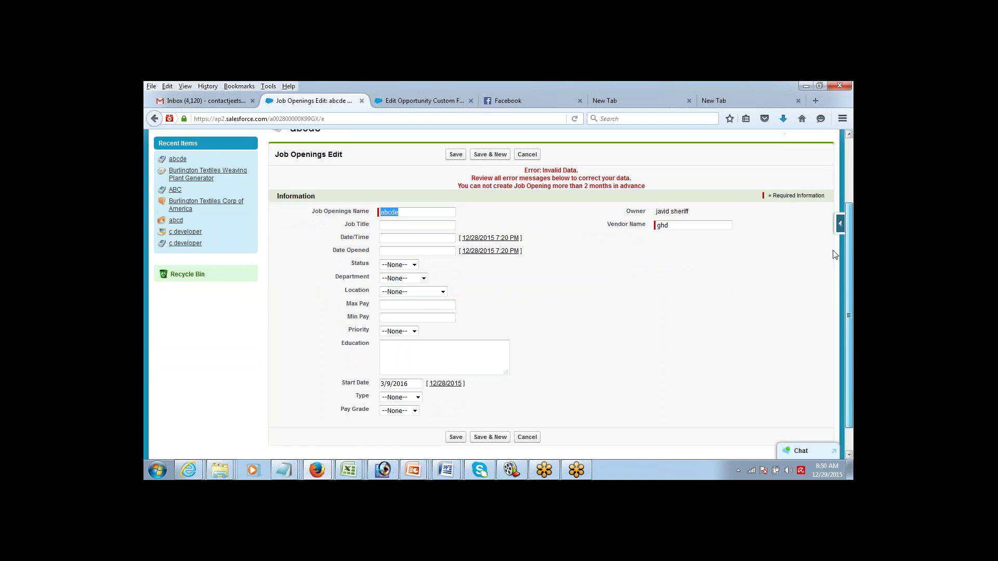
pyautogui.moveTo(832, 251); pyautogui.dragTo(833, 250)
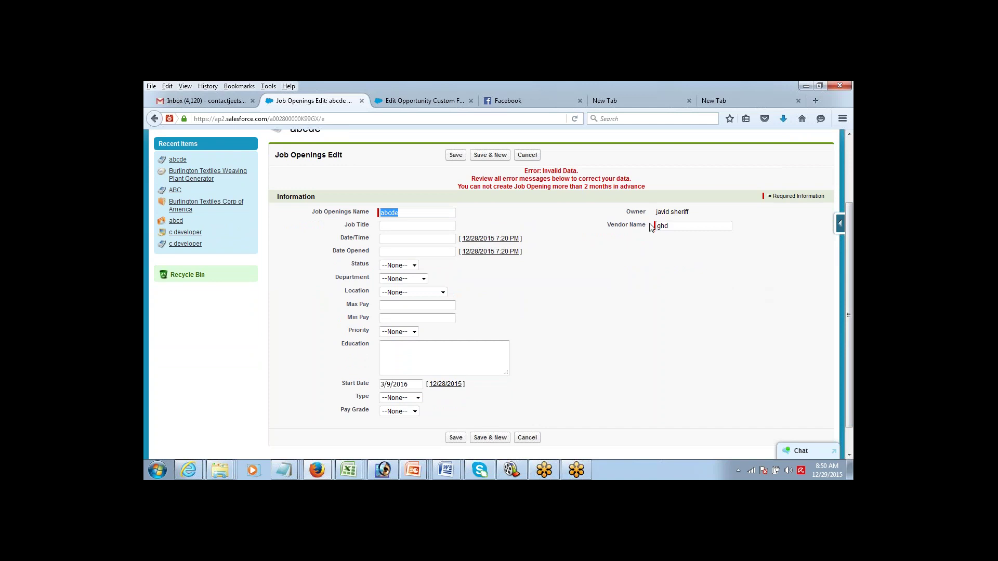
pyautogui.moveTo(595, 186); pyautogui.dragTo(649, 192)
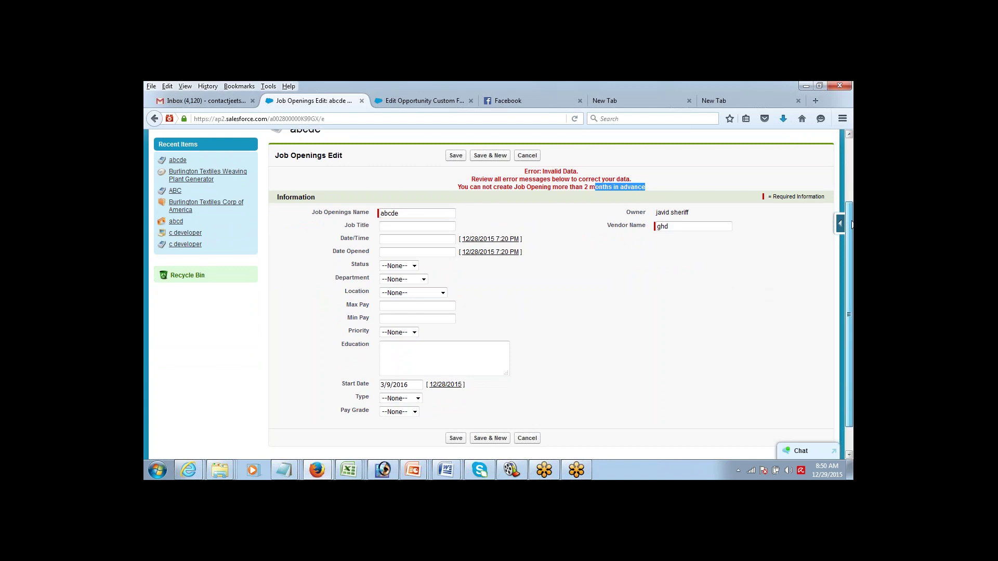
pyautogui.moveTo(852, 223); pyautogui.dragTo(851, 223)
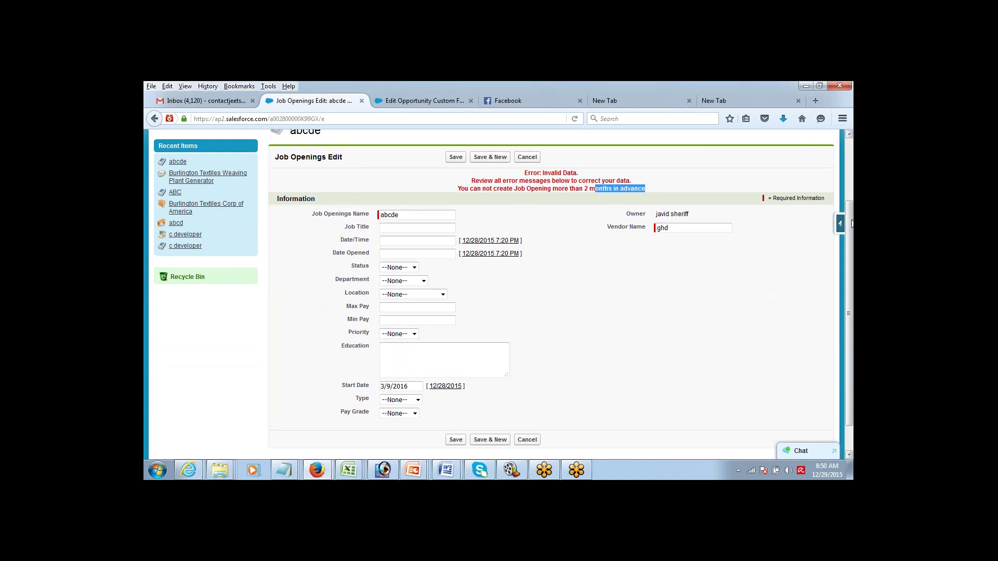
# Try to save the abcde job opening with its Start Date set to 3/2/2016.
pyautogui.click(400, 387)
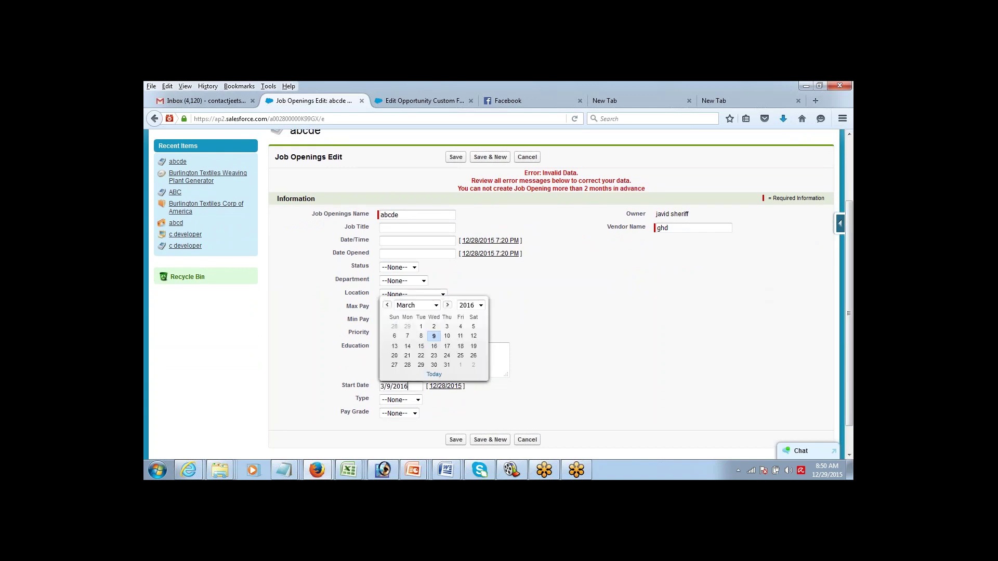
pyautogui.click(434, 326)
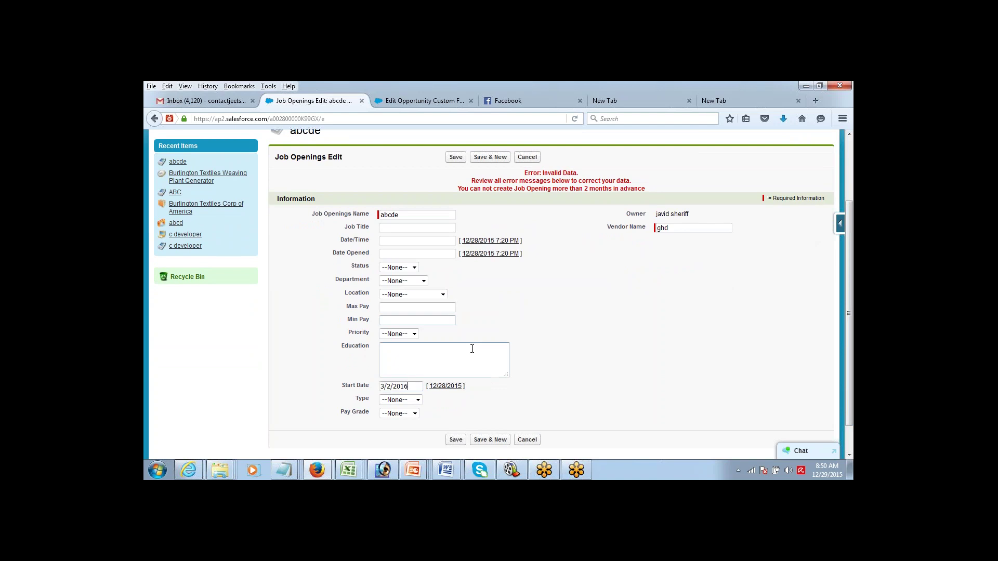
pyautogui.click(456, 157)
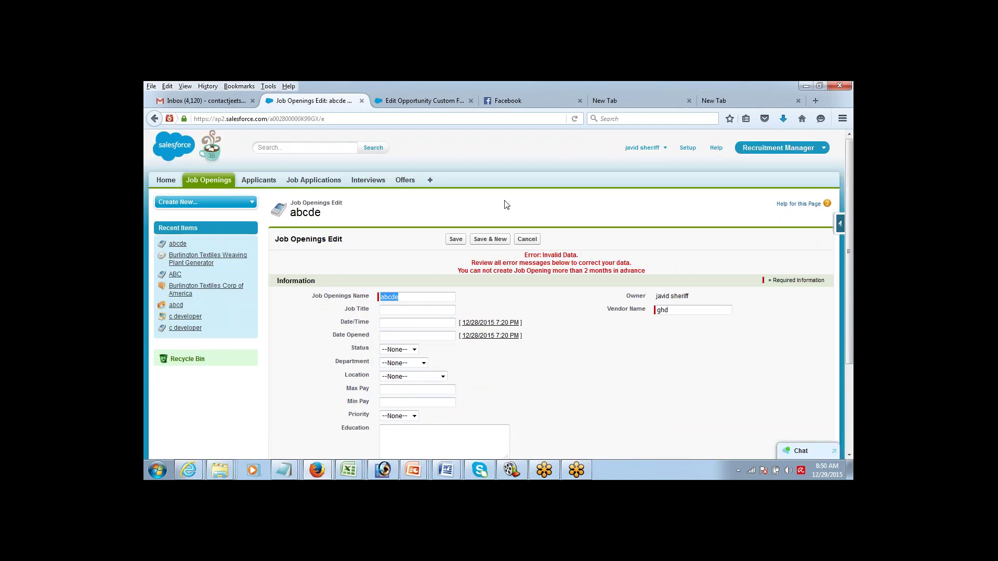
pyautogui.moveTo(851, 187)
pyautogui.mouseDown()
pyautogui.moveTo(848, 233)
pyautogui.moveTo(847, 177)
pyautogui.mouseUp()
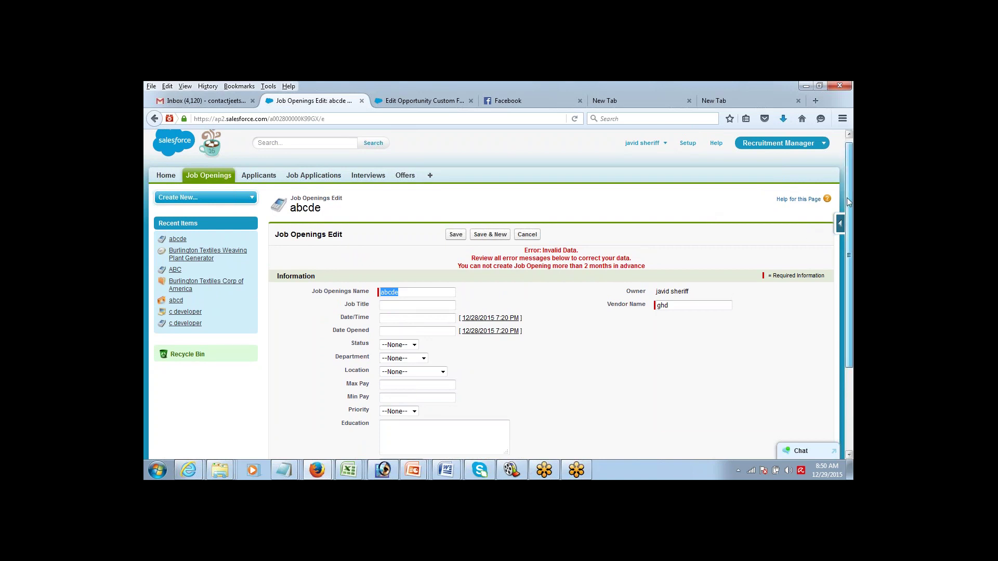
pyautogui.scroll(-3, 815, 257)
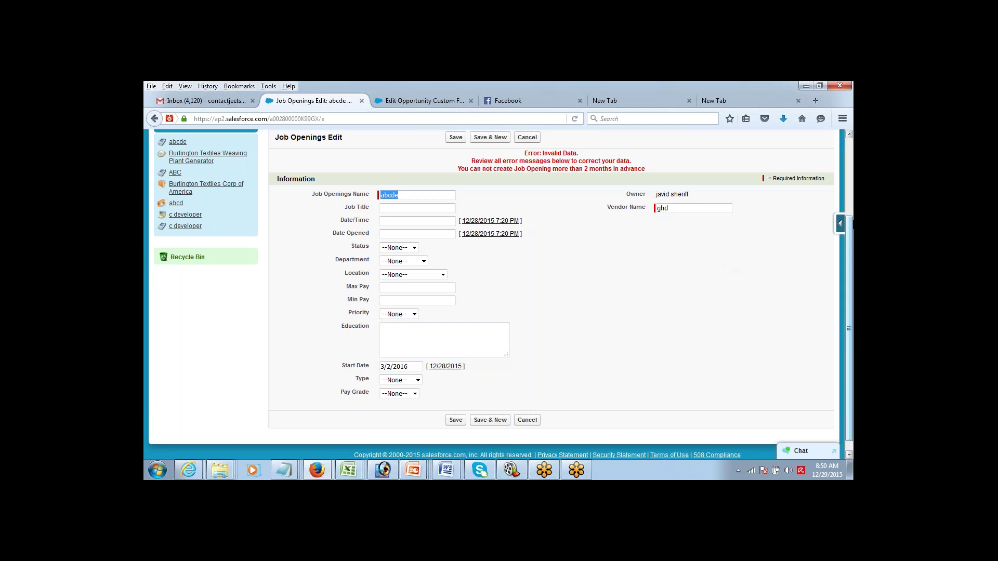
pyautogui.moveTo(850, 224); pyautogui.dragTo(850, 148)
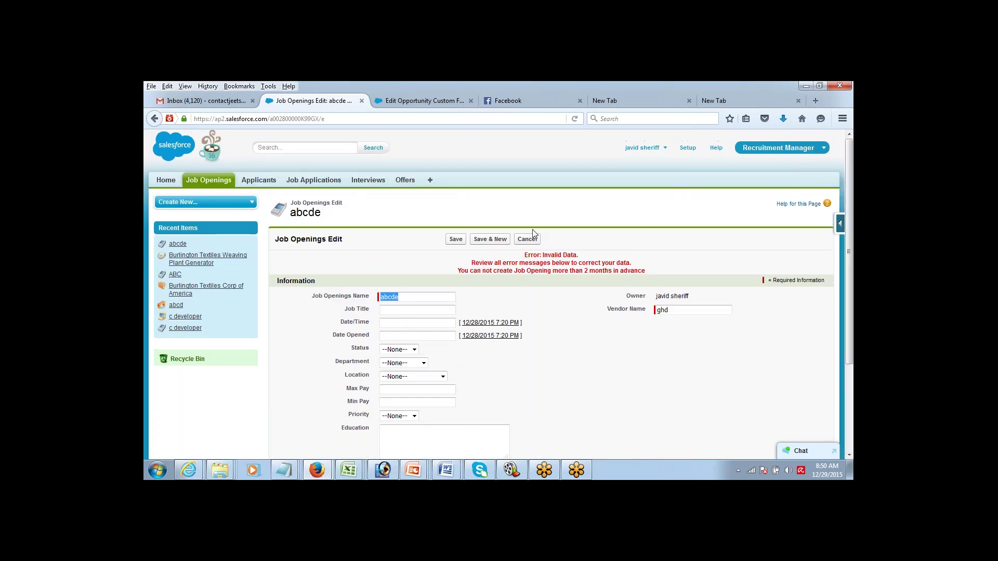
# Open the ABC job opening from the recent Job Openings and examine its Job Expiry Date.
pyautogui.click(204, 176)
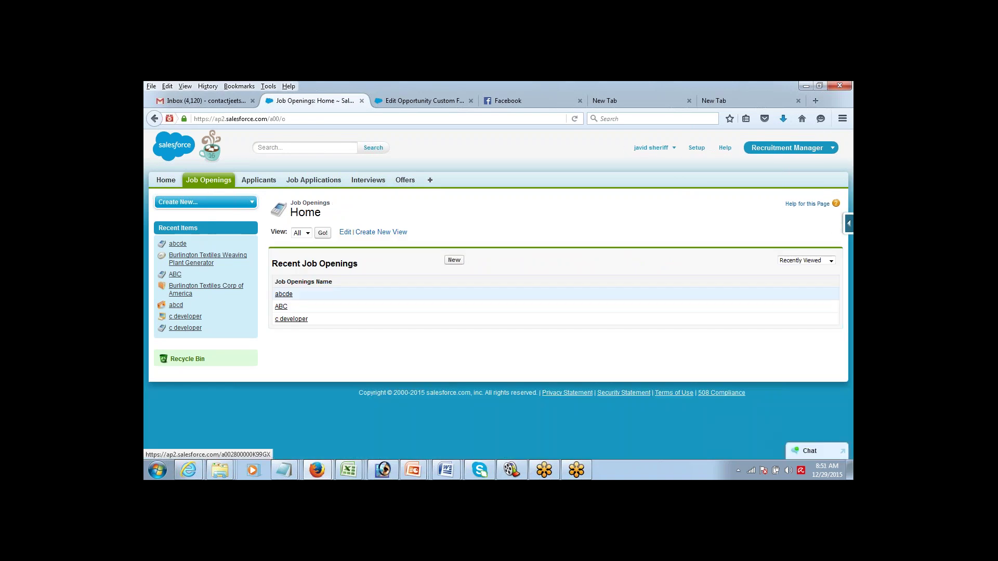
pyautogui.click(282, 308)
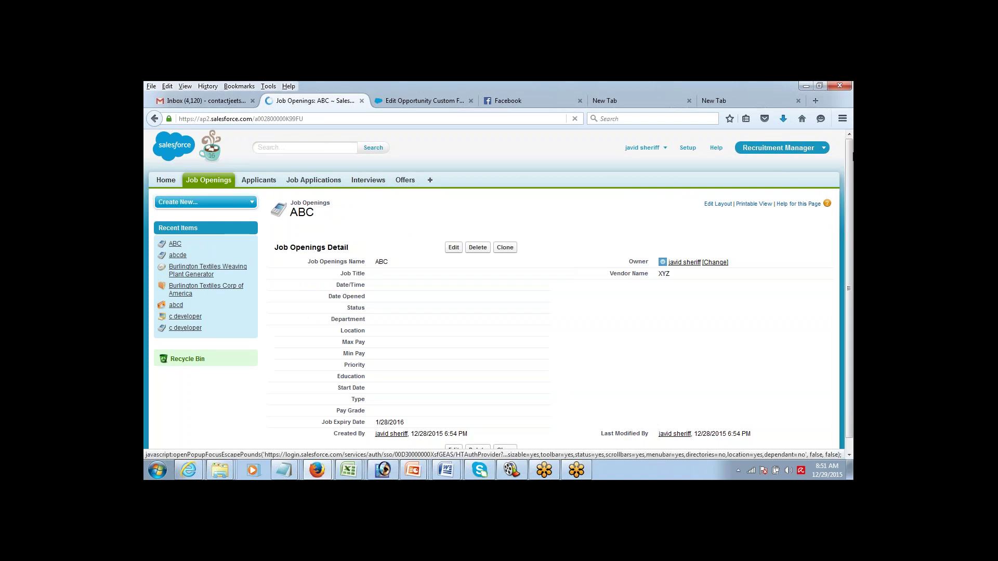
pyautogui.scroll(-1, 501, 332)
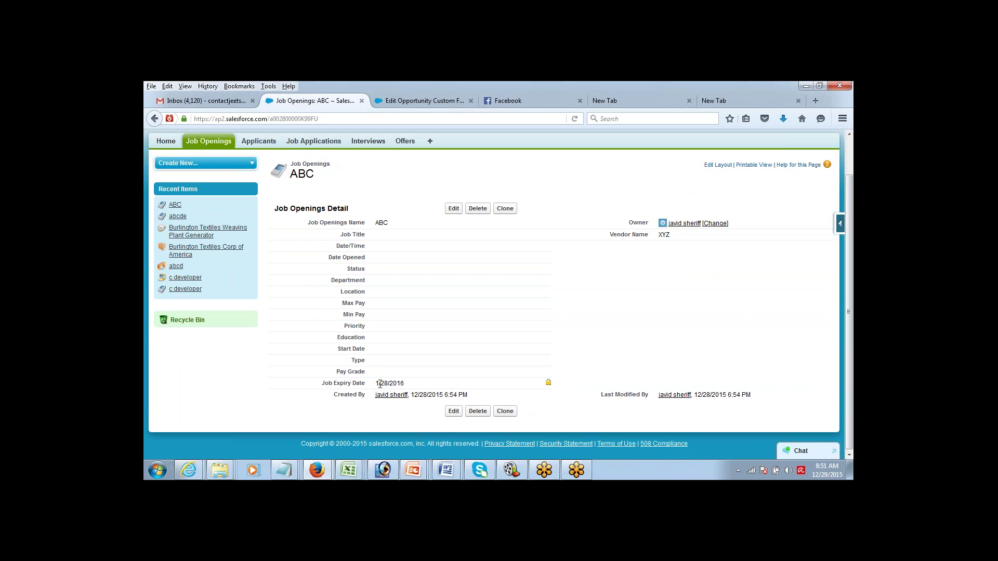
pyautogui.moveTo(375, 383); pyautogui.dragTo(405, 383)
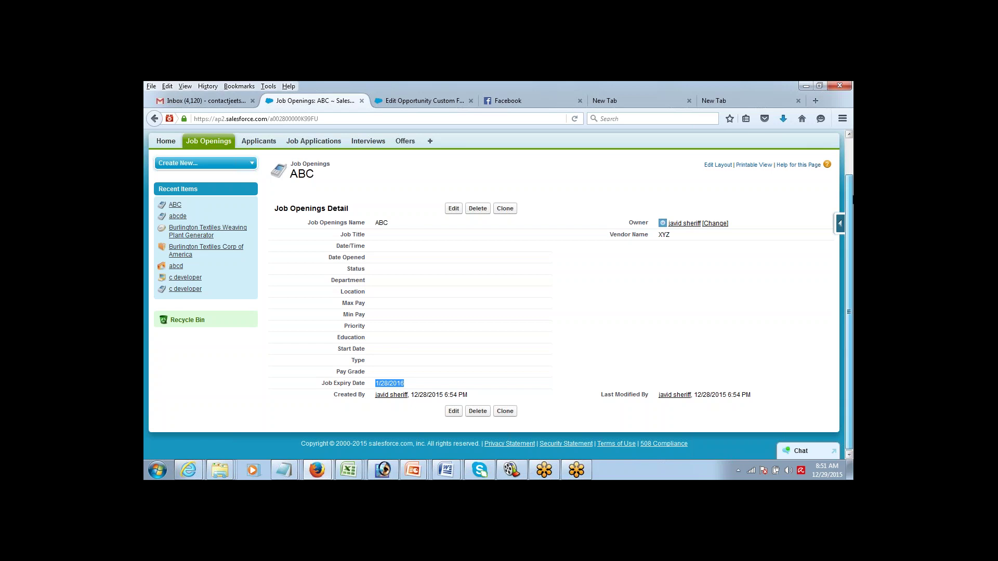
pyautogui.scroll(2, 852, 198)
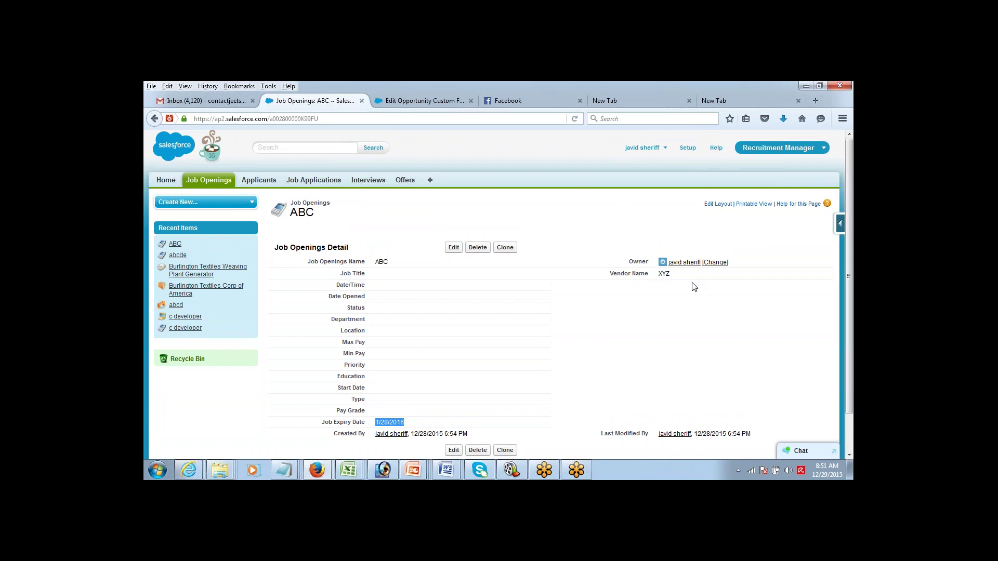
pyautogui.click(684, 239)
# Look up the description of the DATEVALUE function among the Date & Time functions in the Opportunity Tax field's formula editor.
pyautogui.click(423, 102)
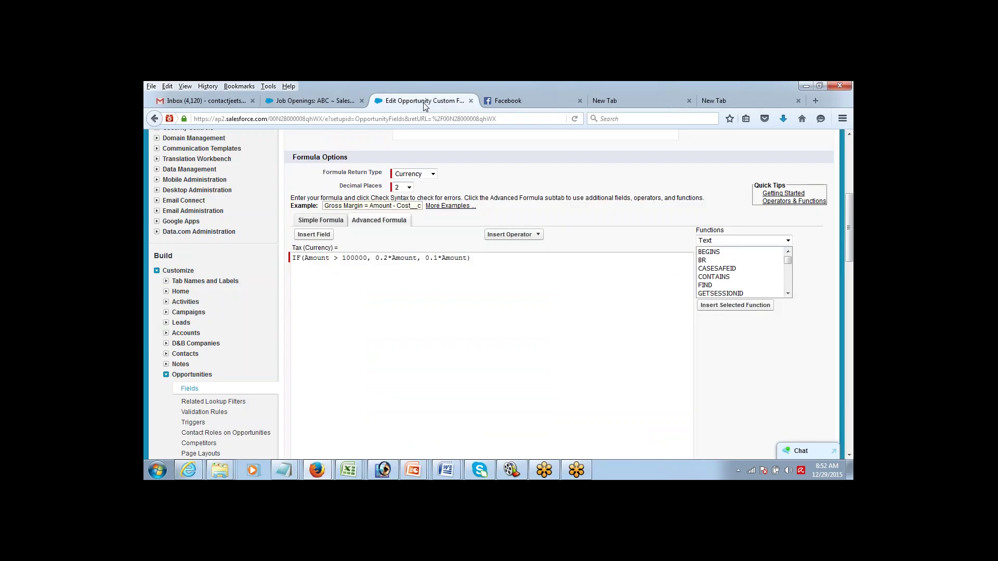
pyautogui.click(758, 240)
pyautogui.click(745, 262)
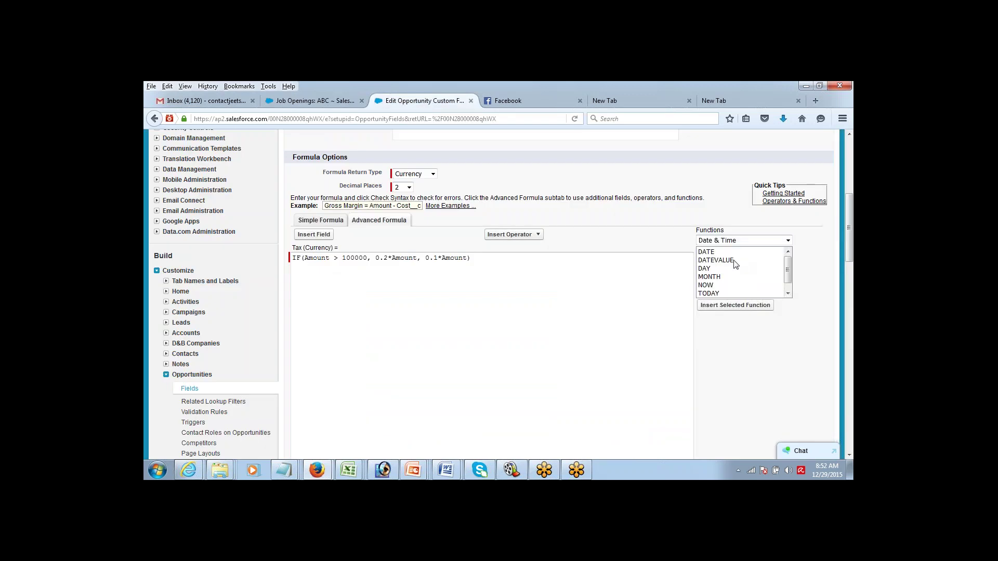
pyautogui.click(731, 263)
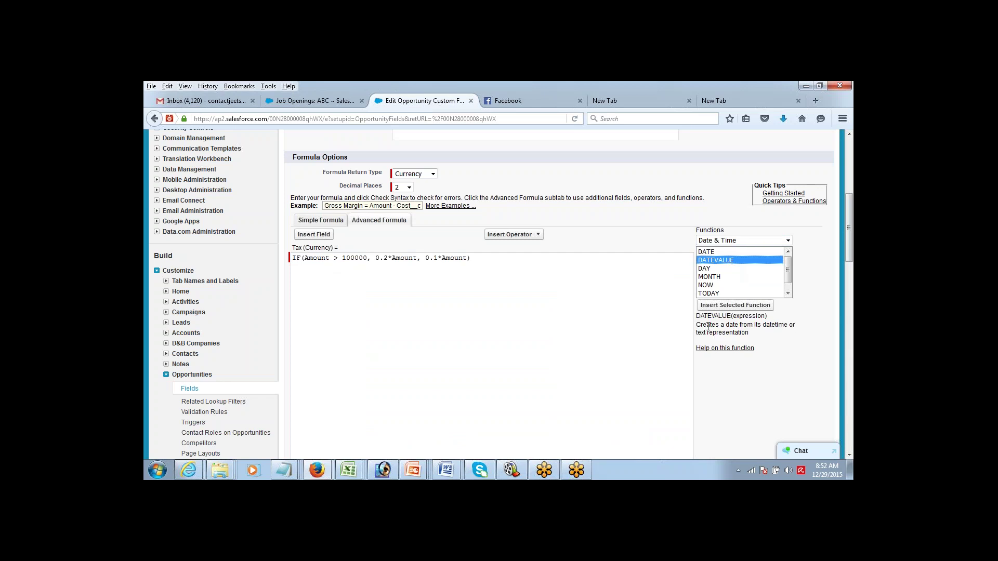
# Look up the descriptions of the MONTH and YEAR functions among the Date & Time formula functions.
pyautogui.moveTo(708, 326); pyautogui.dragTo(741, 333)
pyautogui.click(741, 333)
pyautogui.moveTo(733, 315); pyautogui.dragTo(740, 316)
pyautogui.click(720, 277)
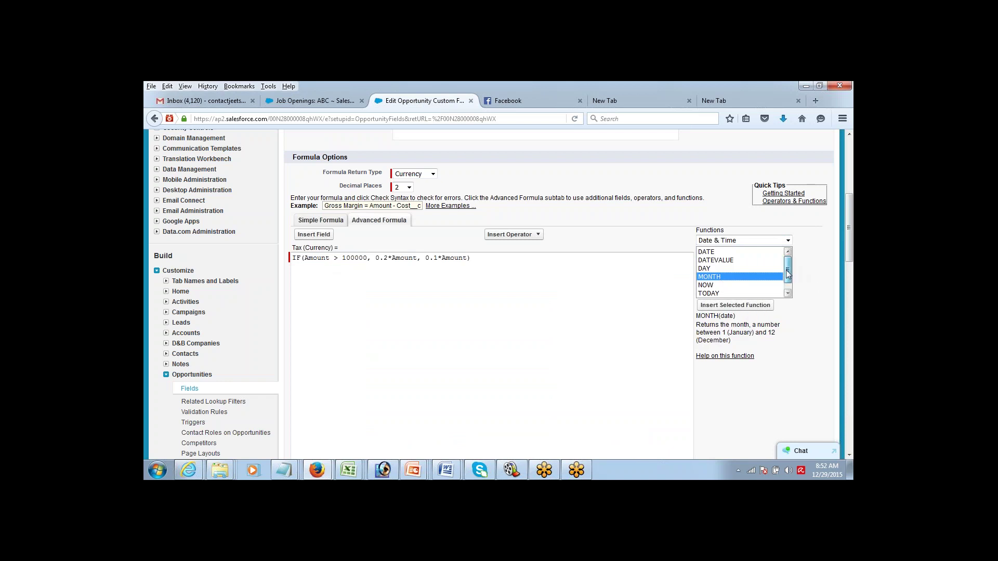
pyautogui.moveTo(788, 273); pyautogui.dragTo(788, 281)
pyautogui.click(716, 295)
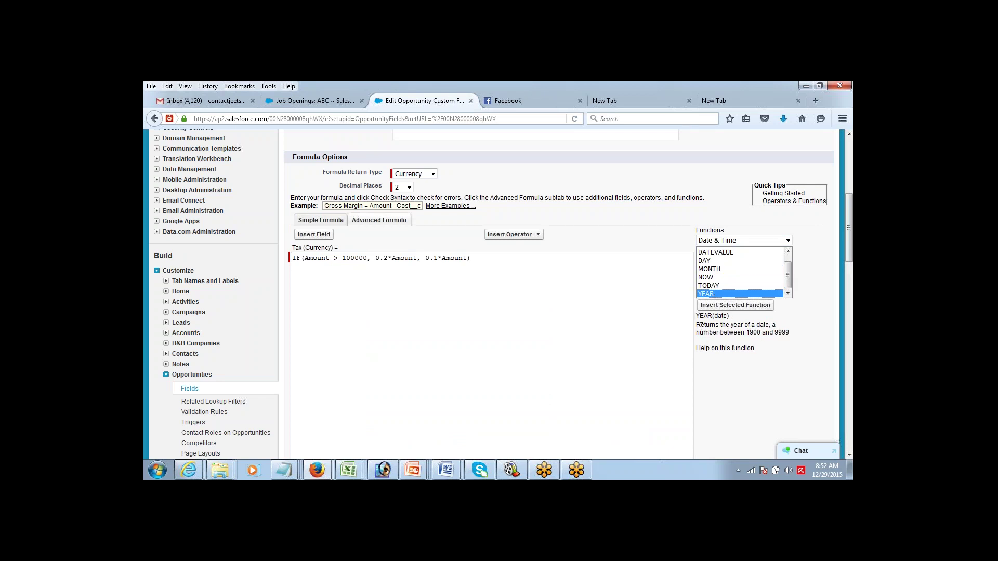
pyautogui.moveTo(700, 325); pyautogui.dragTo(732, 337)
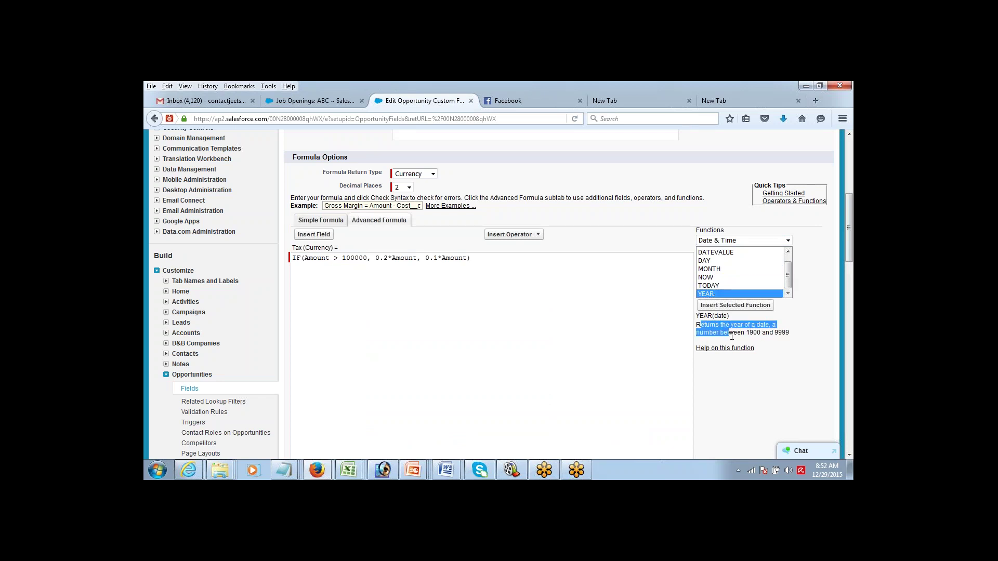
pyautogui.click(716, 297)
pyautogui.click(711, 271)
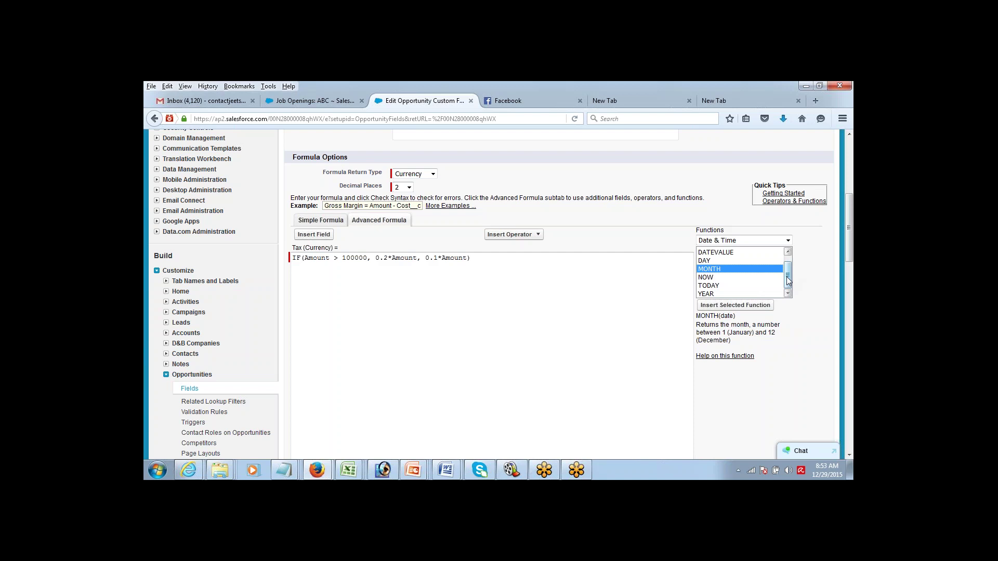
pyautogui.moveTo(786, 280)
pyautogui.mouseDown()
pyautogui.moveTo(787, 260)
pyautogui.moveTo(787, 280)
pyautogui.mouseUp()
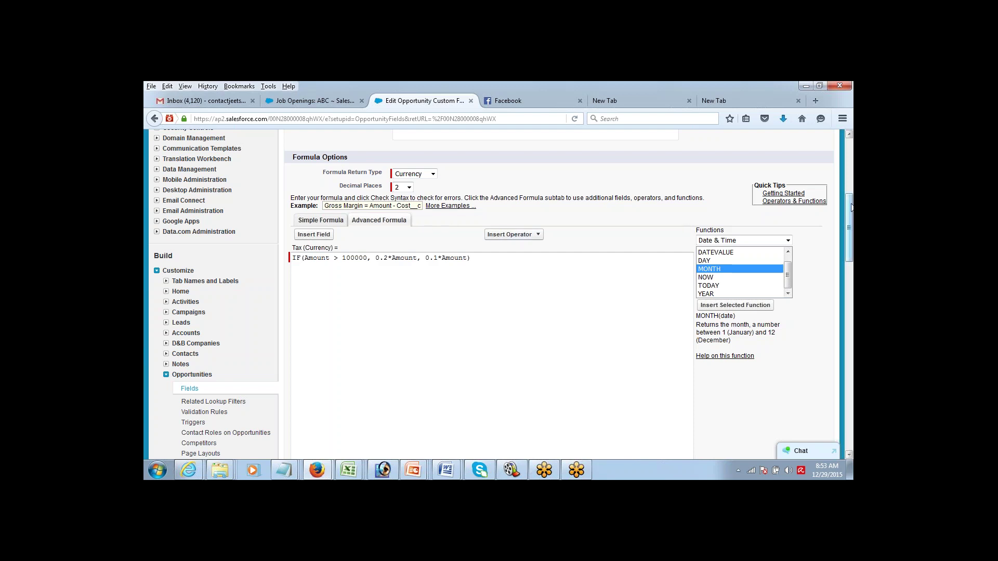
pyautogui.moveTo(851, 207); pyautogui.dragTo(847, 147)
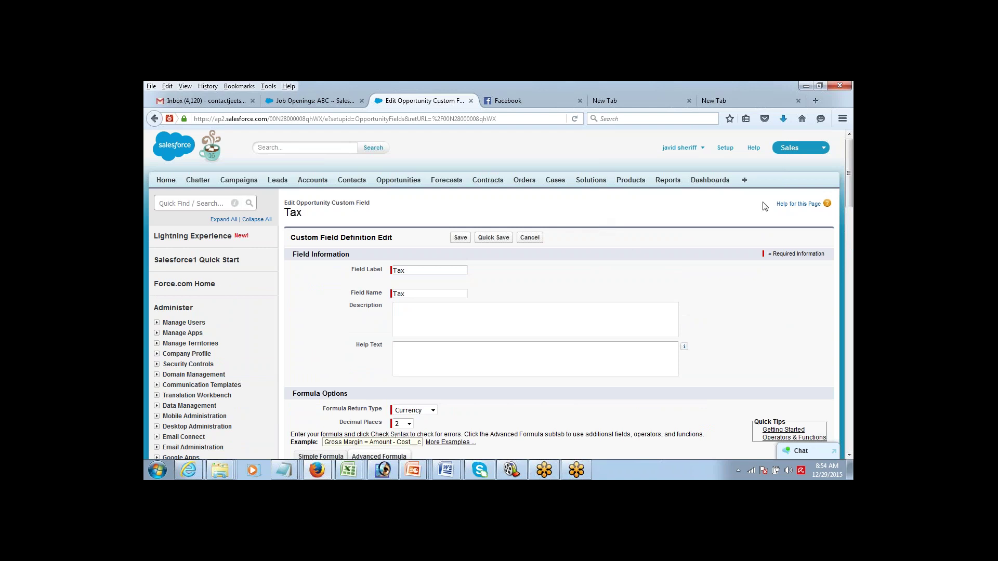
pyautogui.moveTo(850, 180); pyautogui.dragTo(851, 167)
# Switch to the install notes in Notepad and review the Validation Rule error lines and the Formula section's Price, Tax and Discount example.
pyautogui.click(289, 470)
pyautogui.click(434, 418)
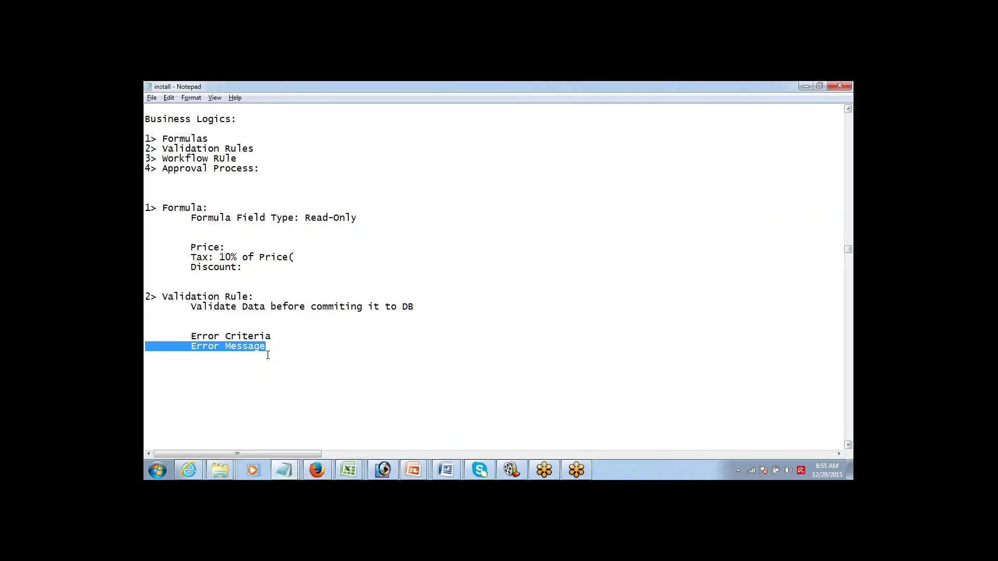
pyautogui.click(281, 342)
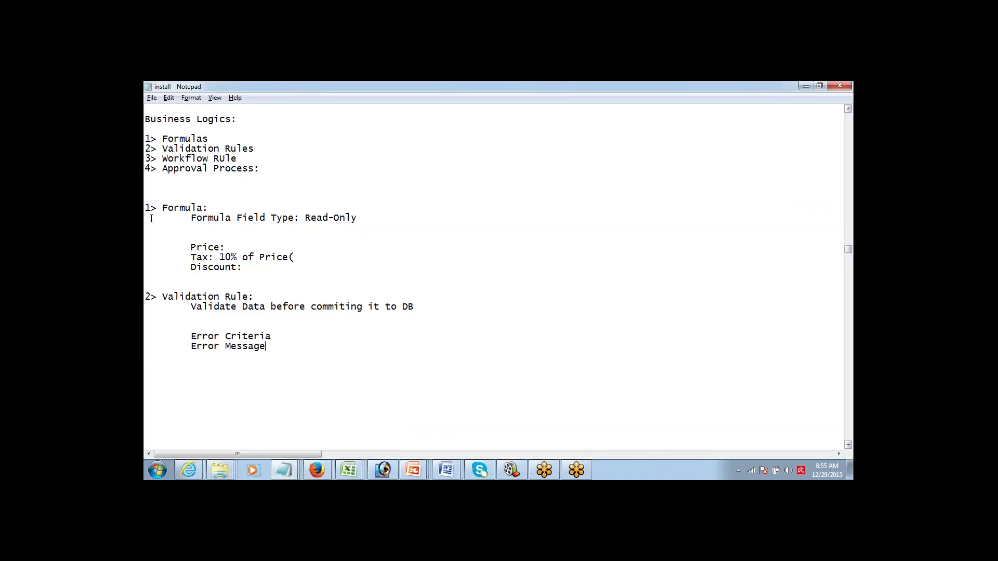
pyautogui.moveTo(151, 219); pyautogui.dragTo(254, 268)
pyautogui.click(254, 268)
pyautogui.moveTo(254, 268); pyautogui.dragTo(149, 239)
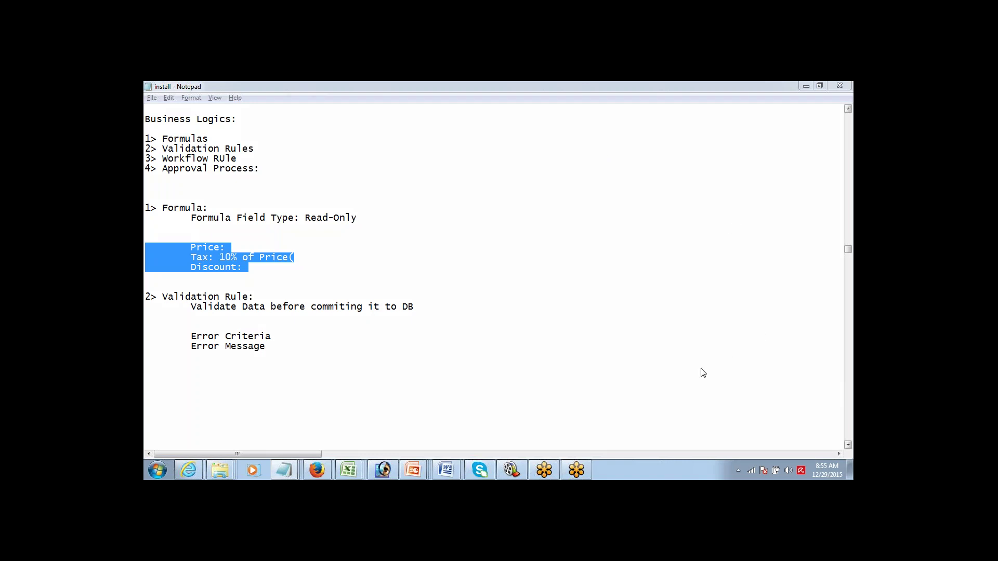
# Add a long run of blank lines below the Error Message line to clear space for a new example.
pyautogui.click(271, 345)
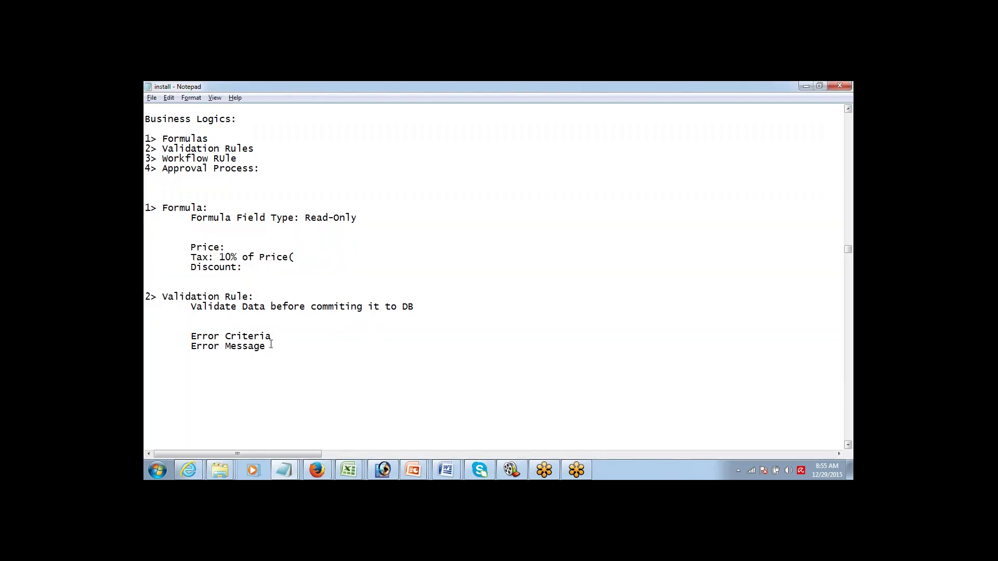
pyautogui.press('Return')
pyautogui.press('Return')
pyautogui.press('Return')
pyautogui.press('Return')
pyautogui.press('Return')
pyautogui.press('Return')
pyautogui.press('Return')
pyautogui.press('Return')
pyautogui.press('Return')
pyautogui.press('Return')
pyautogui.press('Return')
pyautogui.press('Return')
pyautogui.press('Return')
pyautogui.press('Return')
pyautogui.press('Return')
pyautogui.press('Return')
pyautogui.press('Return')
pyautogui.press('Return')
pyautogui.press('Return')
pyautogui.press('Return')
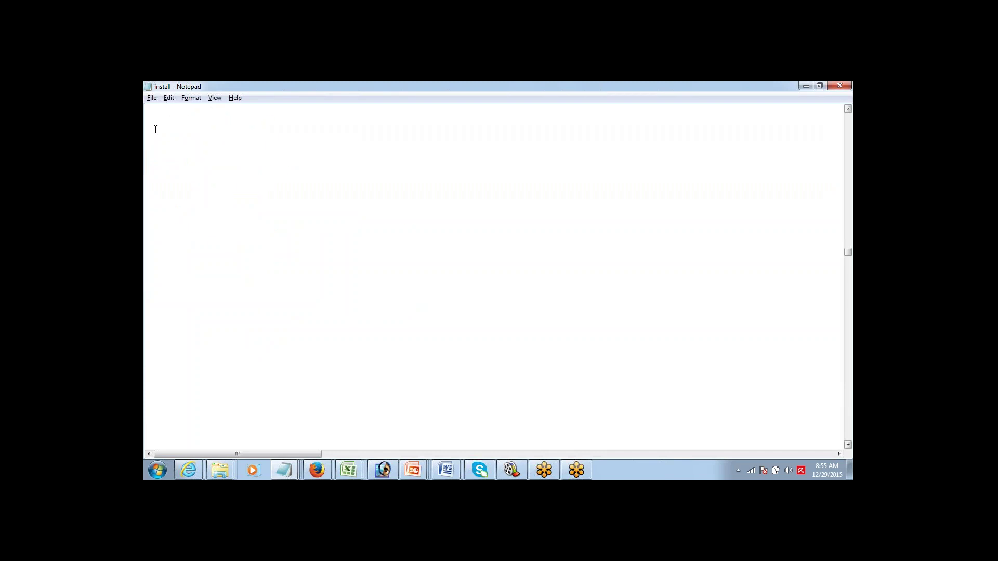
# Write the example lines "100 Enquiries in a Day" and "20 - Revenue > 1 Million, Employees > 1000".
pyautogui.write('100 Enquire')
pyautogui.press('BackSpace')
pyautogui.write('ies in a Da')
pyautogui.write('y')
pyautogui.write('20')
pyautogui.write('- ')
pyautogui.write('Revenue')
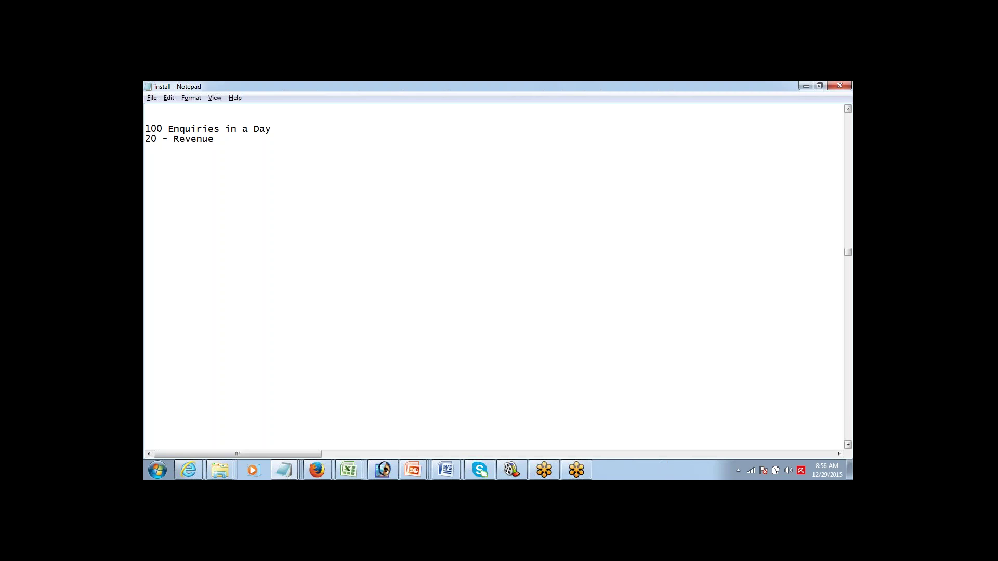
pyautogui.write(' > 1 Million, Employees > 1000')
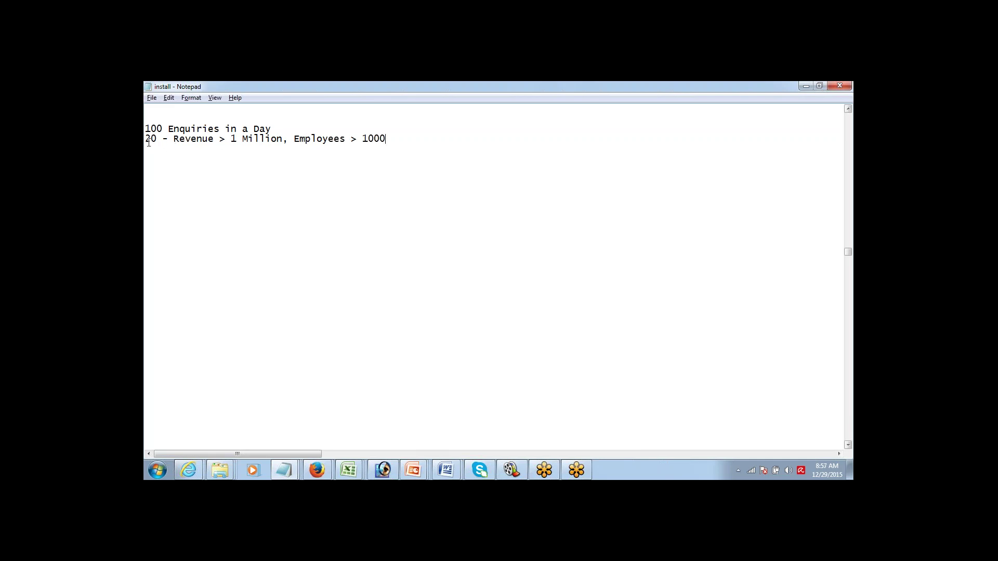
# Add the lines "Category A" and "Category B" below the revenue and employees criteria, separated by a blank line.
pyautogui.moveTo(148, 140); pyautogui.dragTo(373, 139)
pyautogui.click(398, 138)
pyautogui.doubleClick(397, 138)
pyautogui.click(387, 138)
pyautogui.press('Return')
pyautogui.press('Return')
pyautogui.write('Category Acco')
pyautogui.press('BackSpace')
pyautogui.press('BackSpace')
pyautogui.press('BackSpace')
pyautogui.click(397, 130)
pyautogui.moveTo(386, 138); pyautogui.dragTo(225, 137)
pyautogui.click(207, 160)
pyautogui.press('Return')
pyautogui.write('Category B')
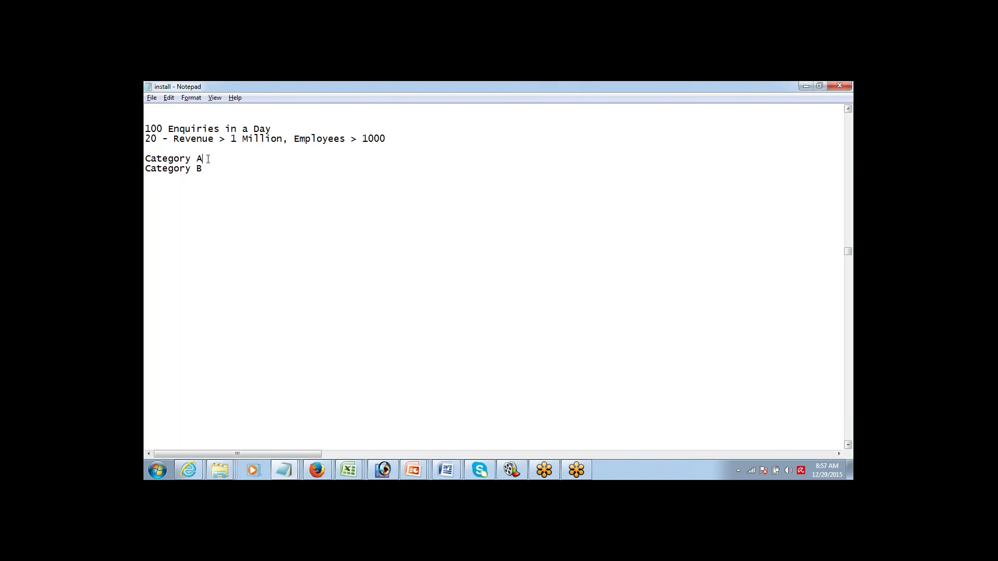
# Highlight the category lines and the revenue and employees criteria in turn to review how enquiries are categorized.
pyautogui.moveTo(208, 159); pyautogui.dragTo(146, 169)
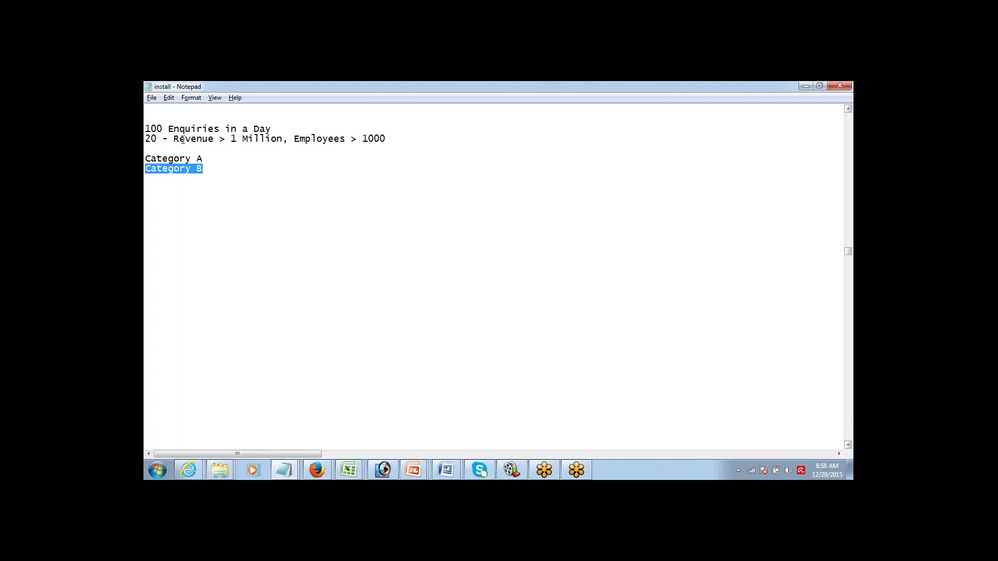
pyautogui.click(213, 164)
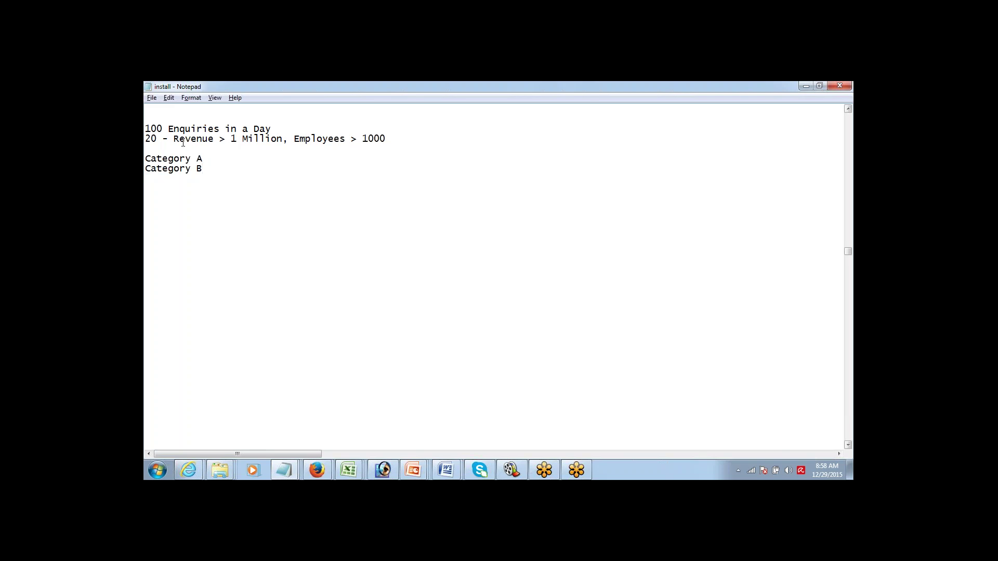
pyautogui.moveTo(173, 139); pyautogui.dragTo(276, 147)
pyautogui.hotkey('shift', 'Up')
pyautogui.keyDown('shift'); pyautogui.click(378, 144); pyautogui.keyUp('shift')
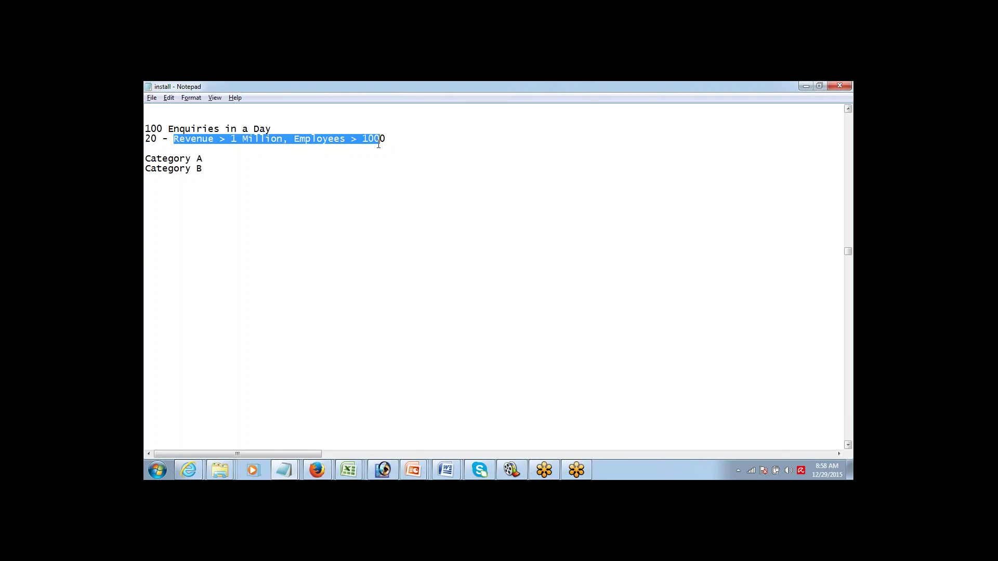
pyautogui.click(208, 163)
pyautogui.keyDown('shift'); pyautogui.click(148, 162); pyautogui.keyUp('shift')
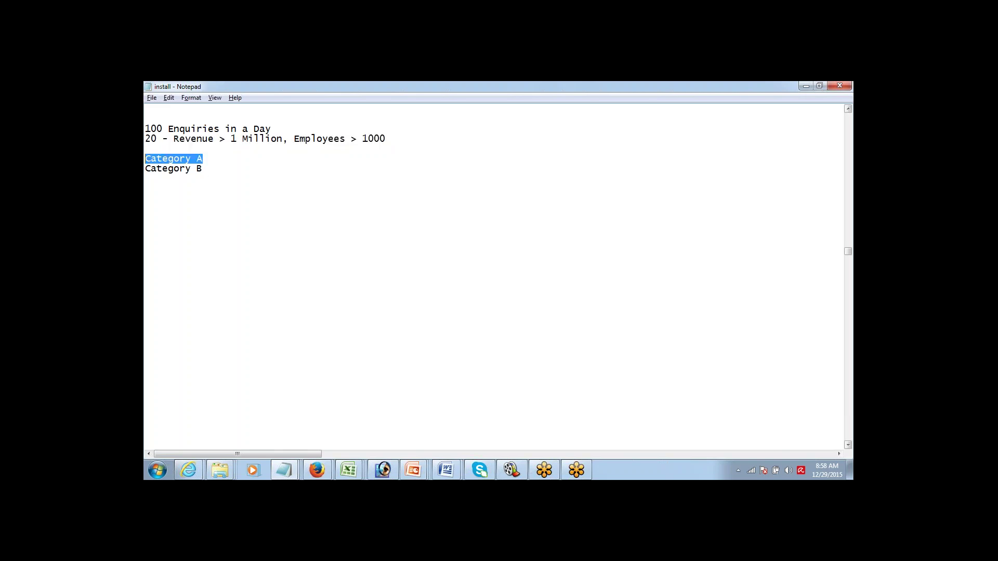